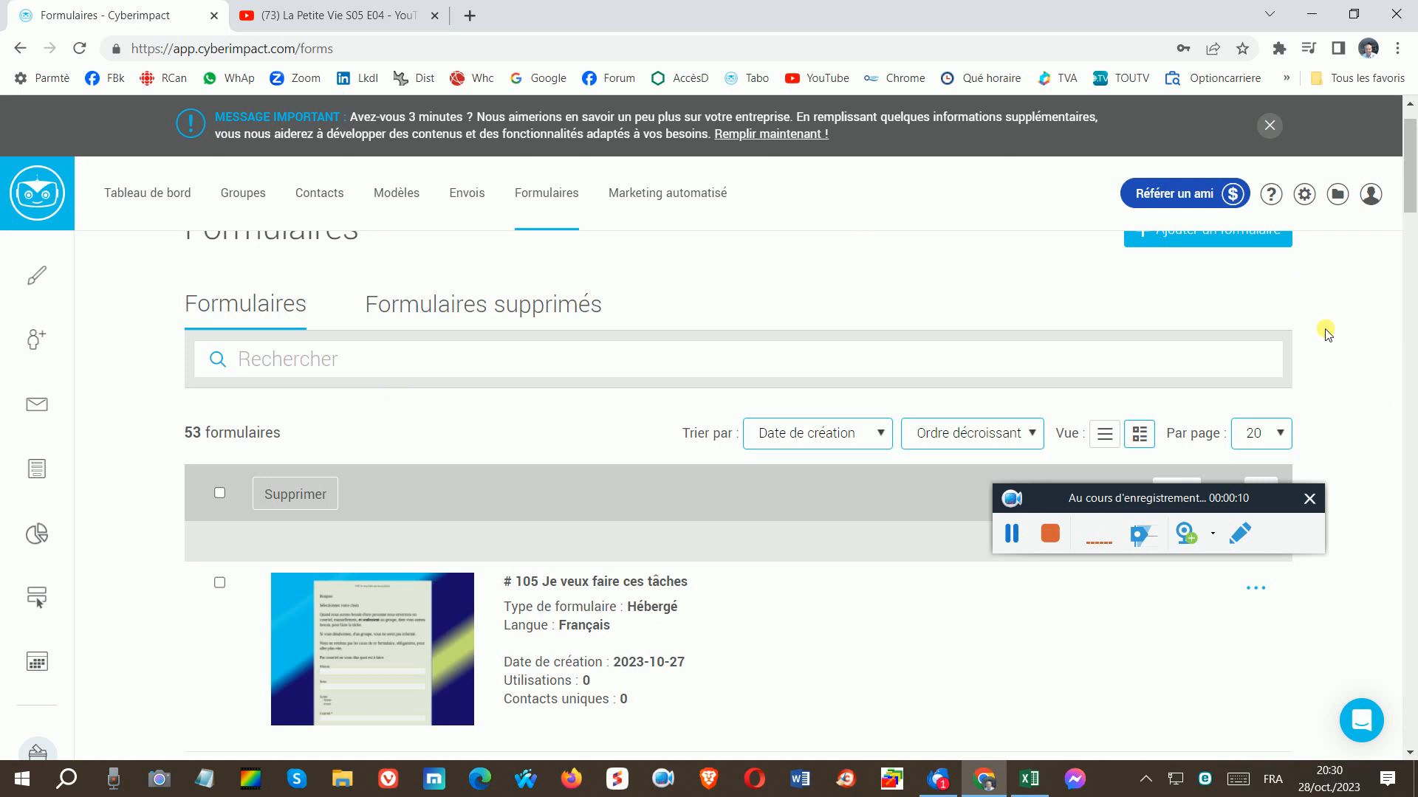
Step: View the available actions for the "# 105 Je veux faire ces tâches" form
{"action": "scroll", "coordinate": [1207, 313], "scroll_direction": "up", "scroll_amount": 1}
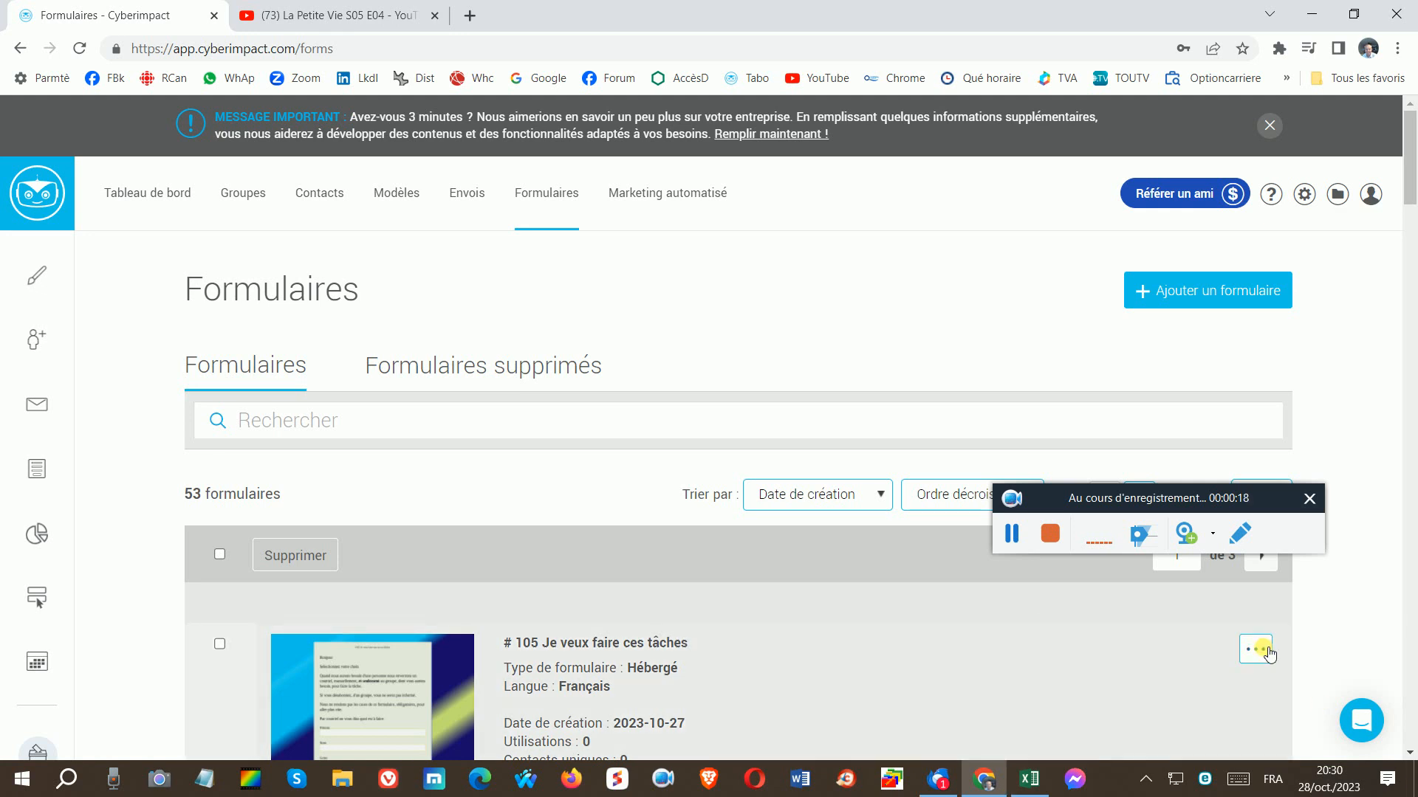
{"action": "left_click", "coordinate": [1258, 650]}
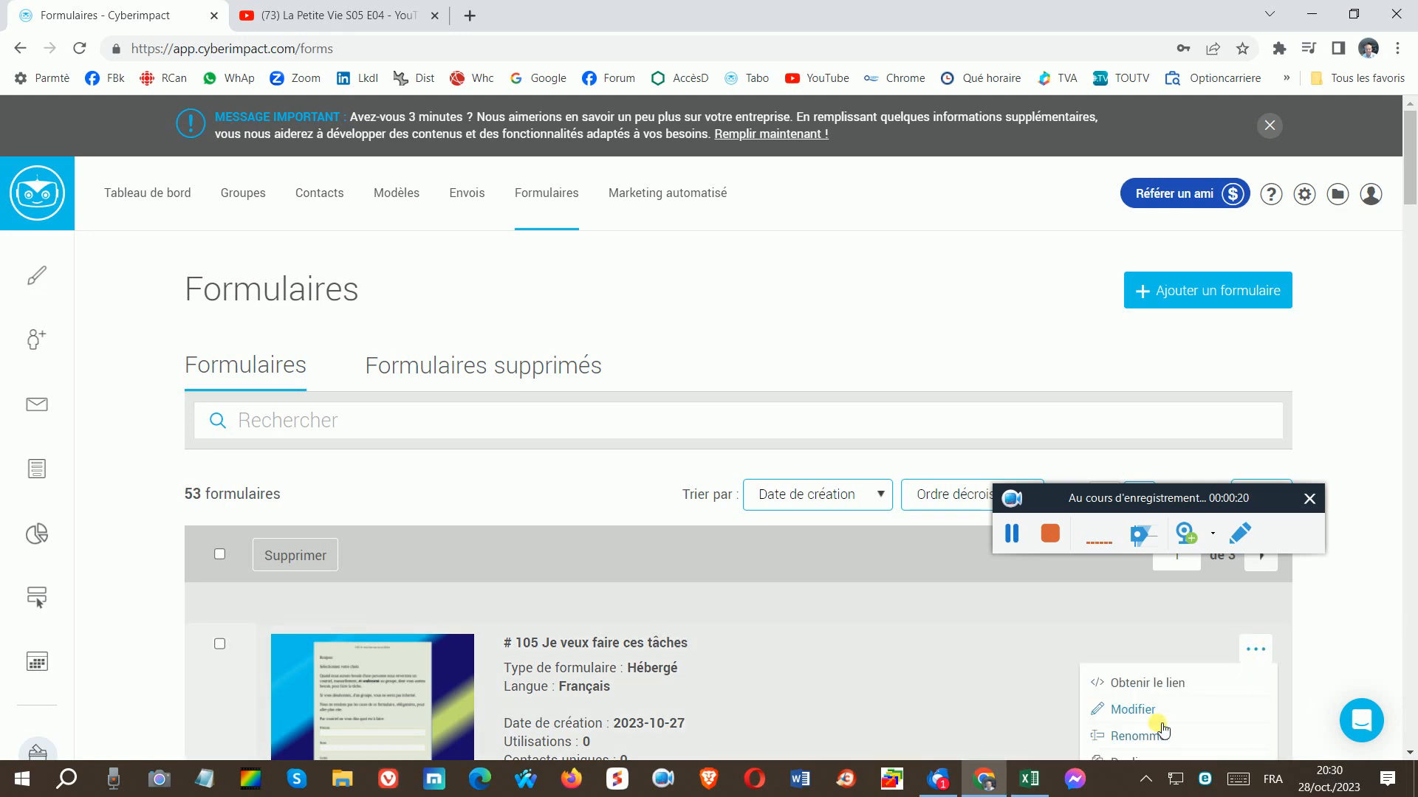
{"action": "scroll", "coordinate": [1163, 730], "scroll_direction": "down", "scroll_amount": 1}
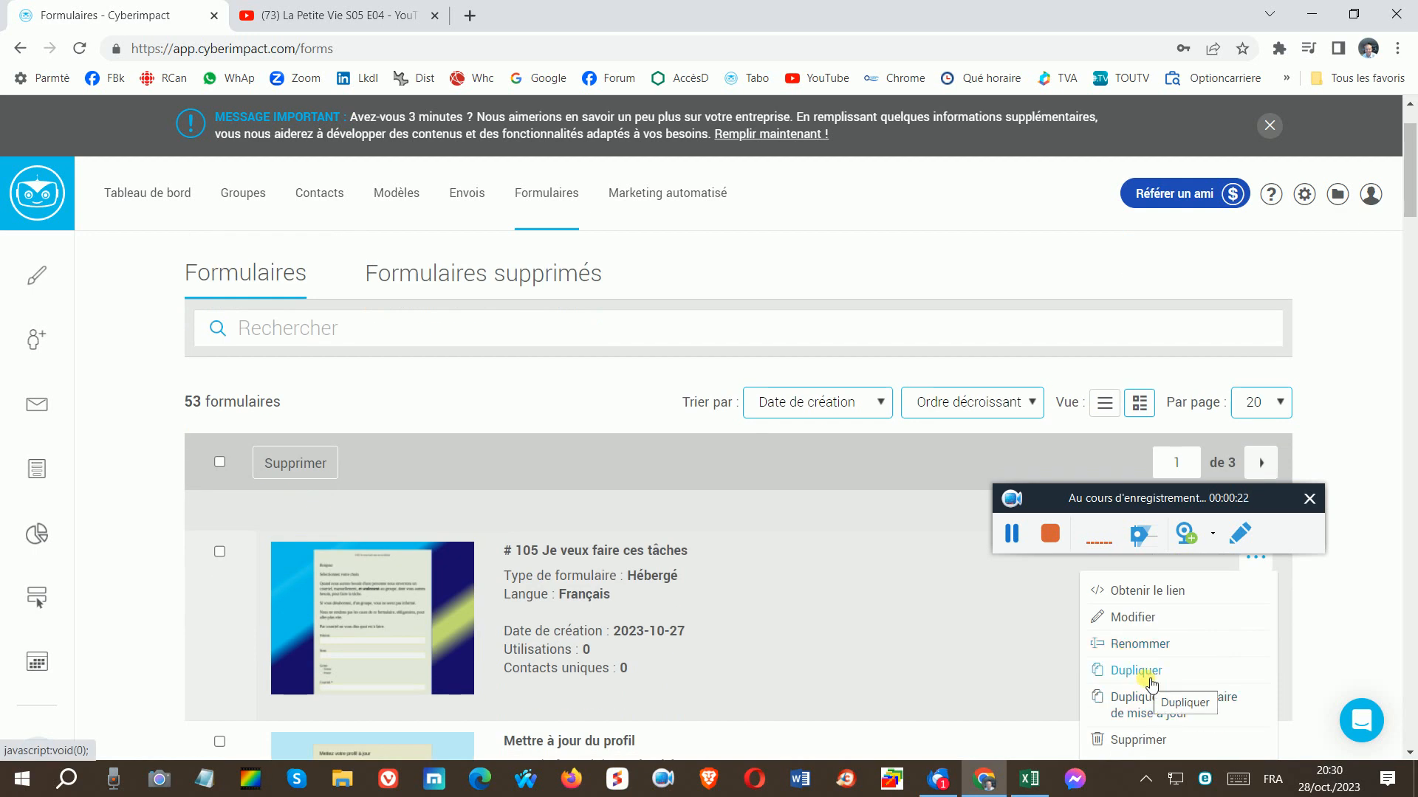
{"action": "scroll", "coordinate": [849, 373], "scroll_direction": "up", "scroll_amount": 1}
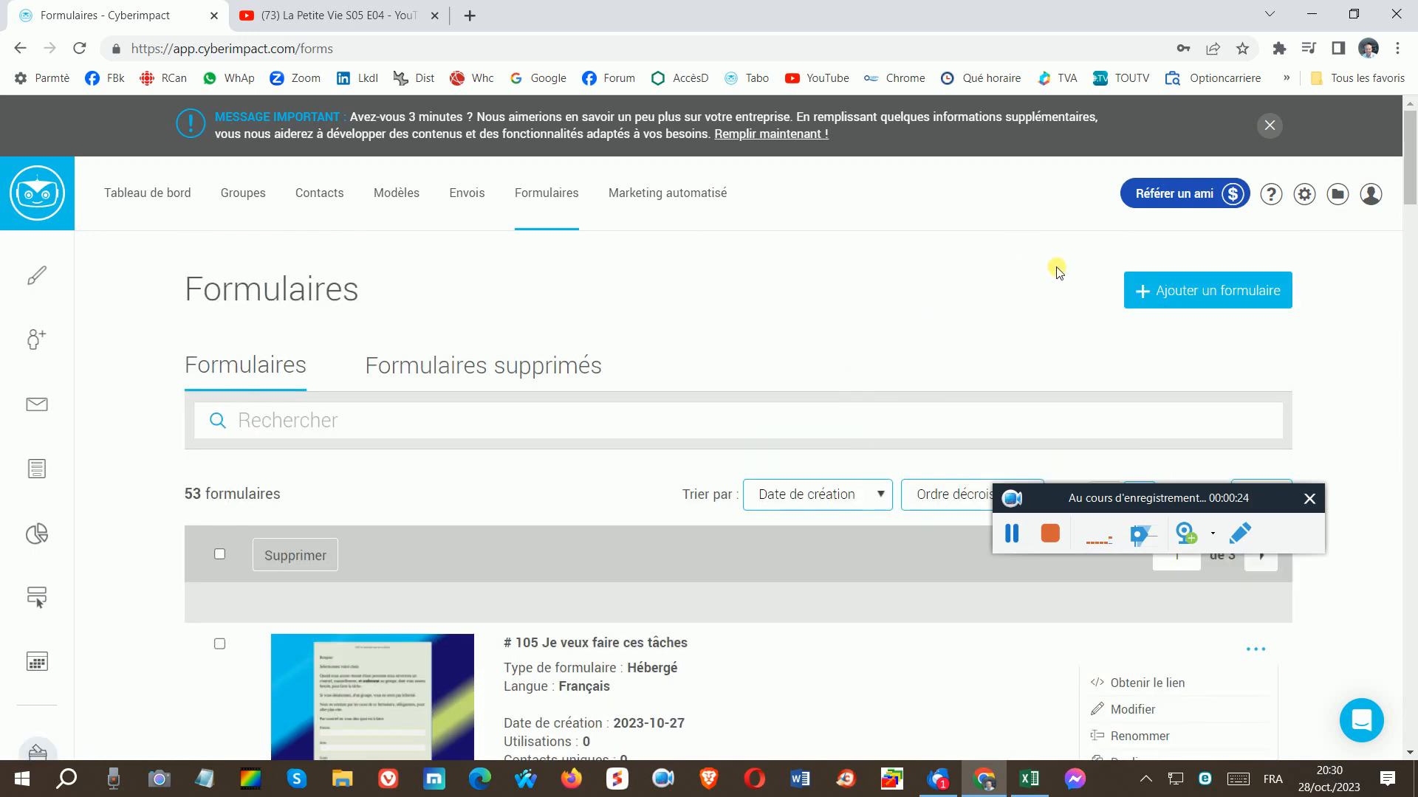
Step: Create a new subscription form (Formulaire d'abonnement) starting from the blank hosted/iFrame form
{"action": "left_click", "coordinate": [1206, 296]}
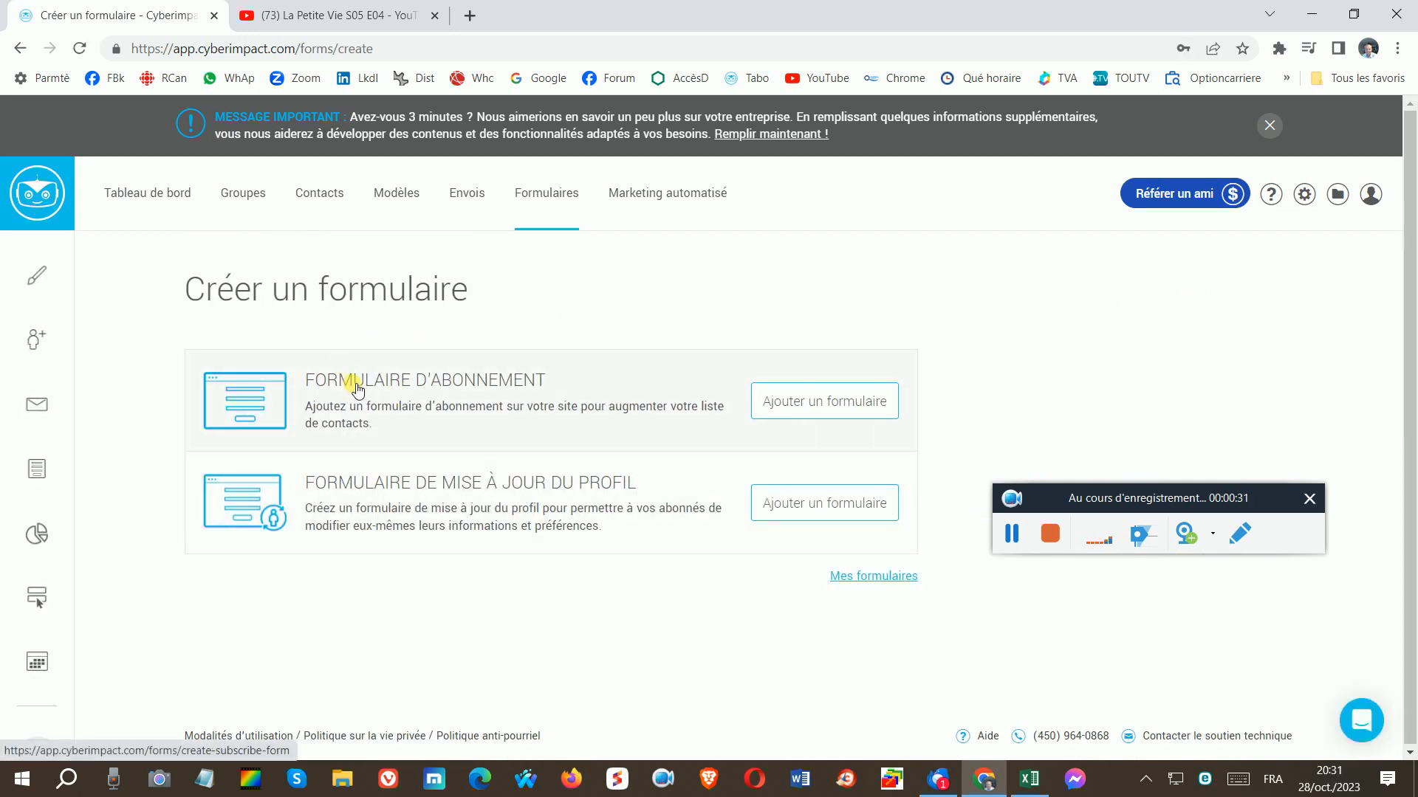
{"action": "left_click", "coordinate": [360, 392]}
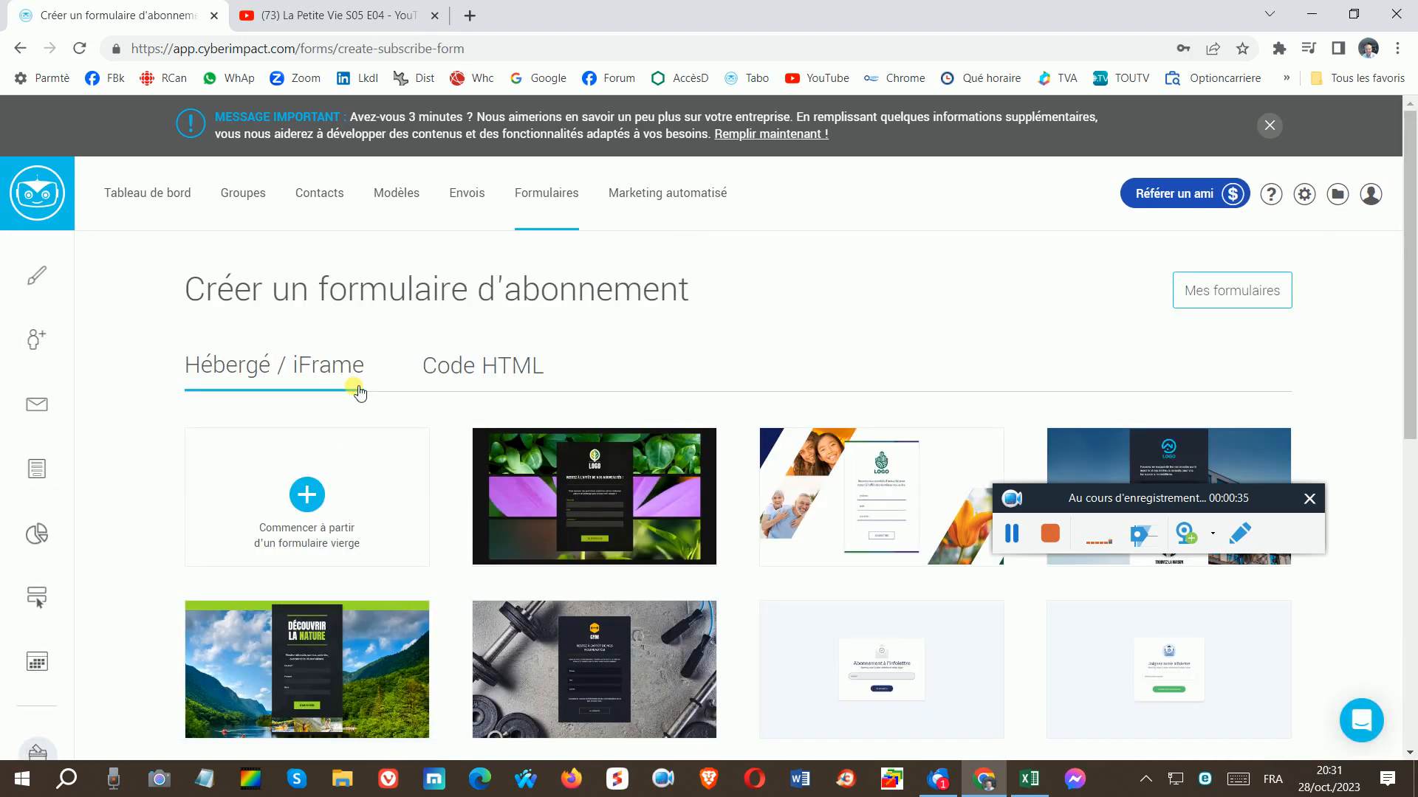
{"action": "scroll", "coordinate": [576, 558], "scroll_direction": "down", "scroll_amount": 5}
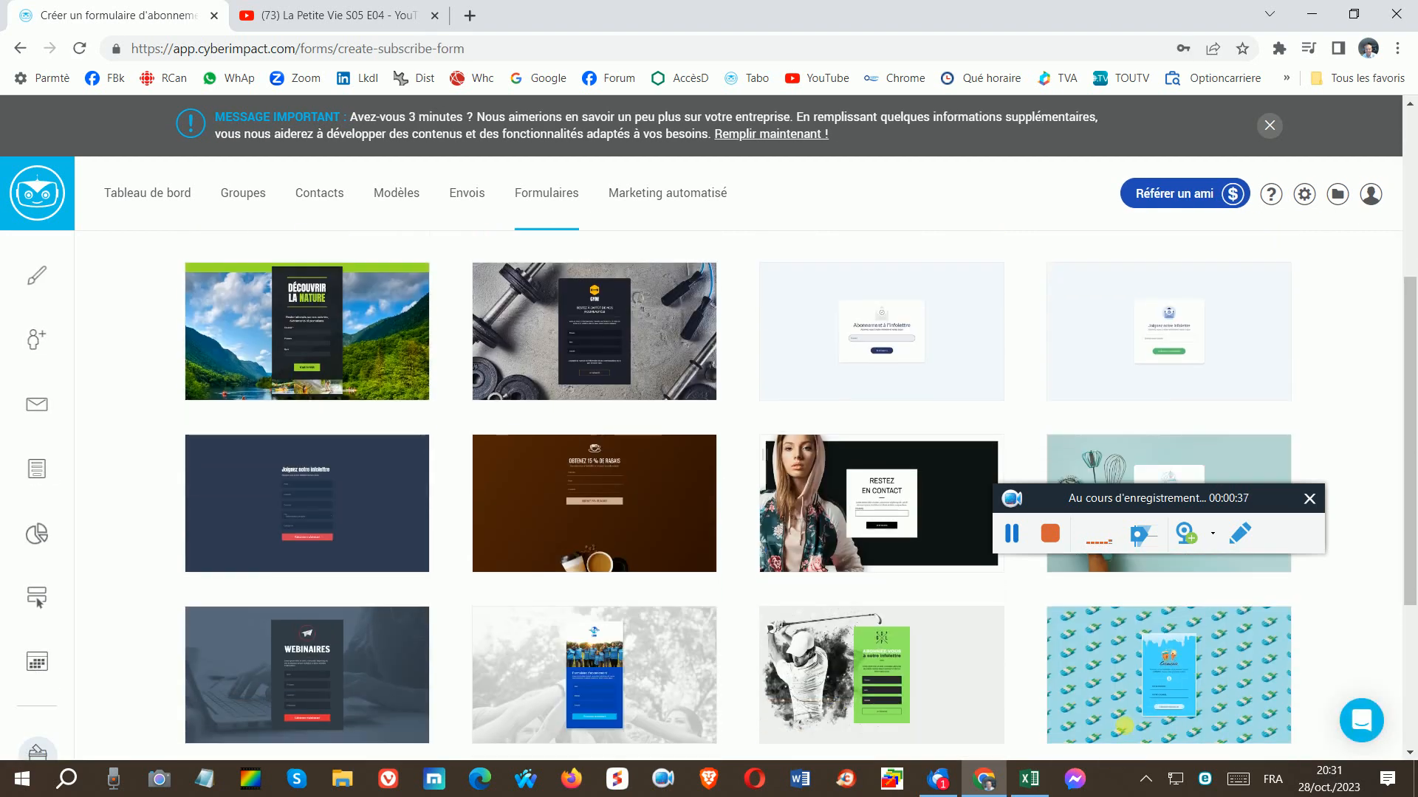
{"action": "scroll", "coordinate": [1134, 707], "scroll_direction": "up", "scroll_amount": 5}
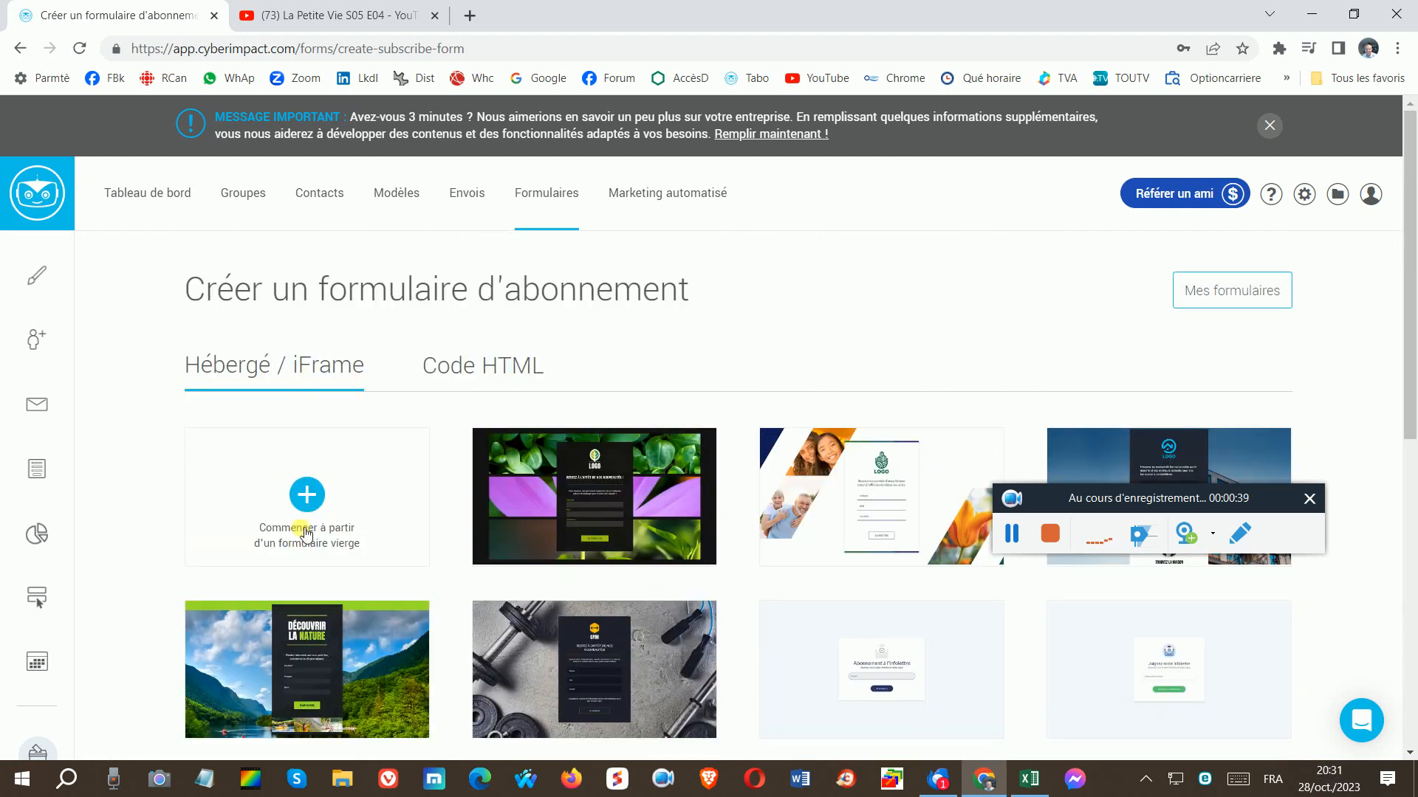
{"action": "left_click", "coordinate": [309, 535]}
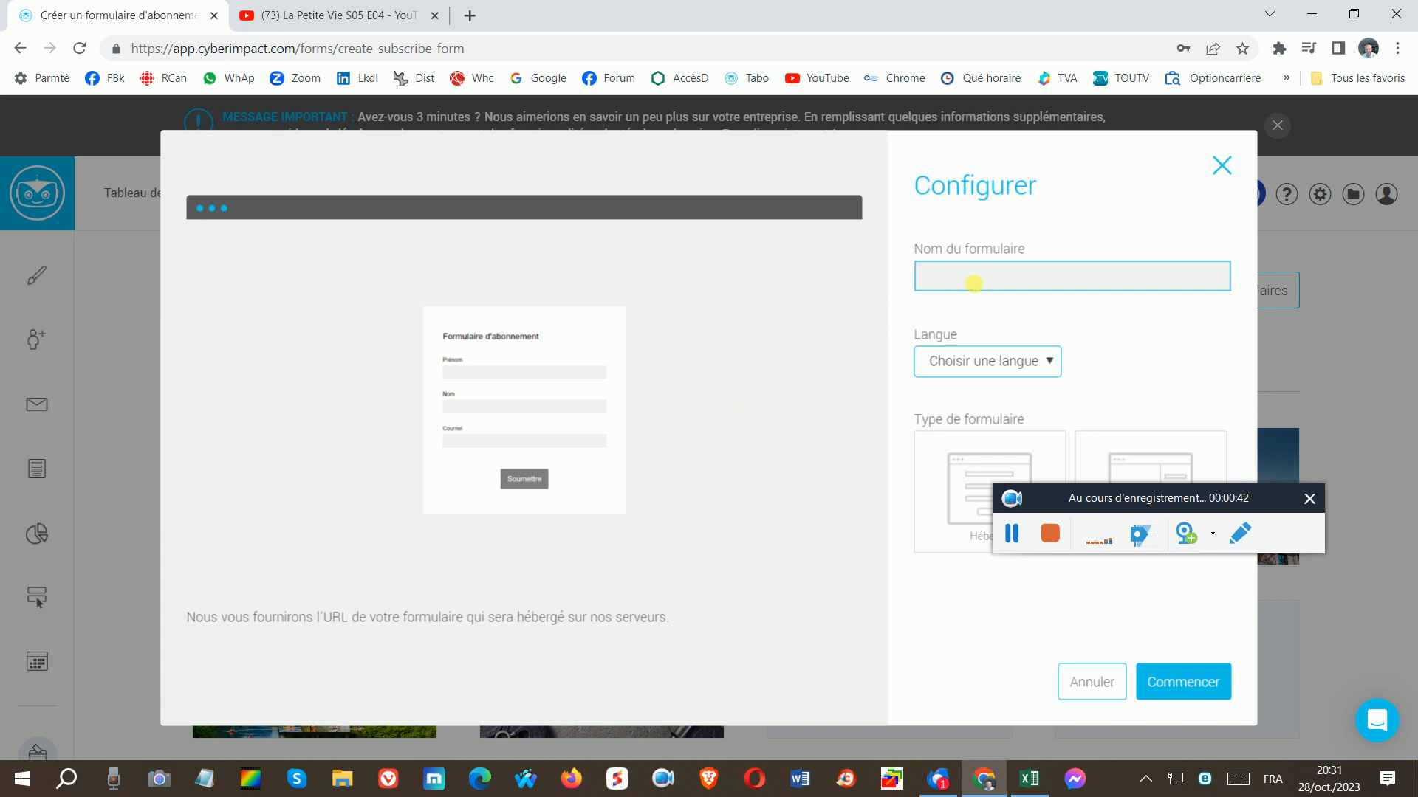
Step: Enter a person's name as the form name, set the language to Français and the type to Hébergé, and start the form
{"action": "left_click", "coordinate": [981, 278]}
{"action": "left_click", "coordinate": [1006, 313]}
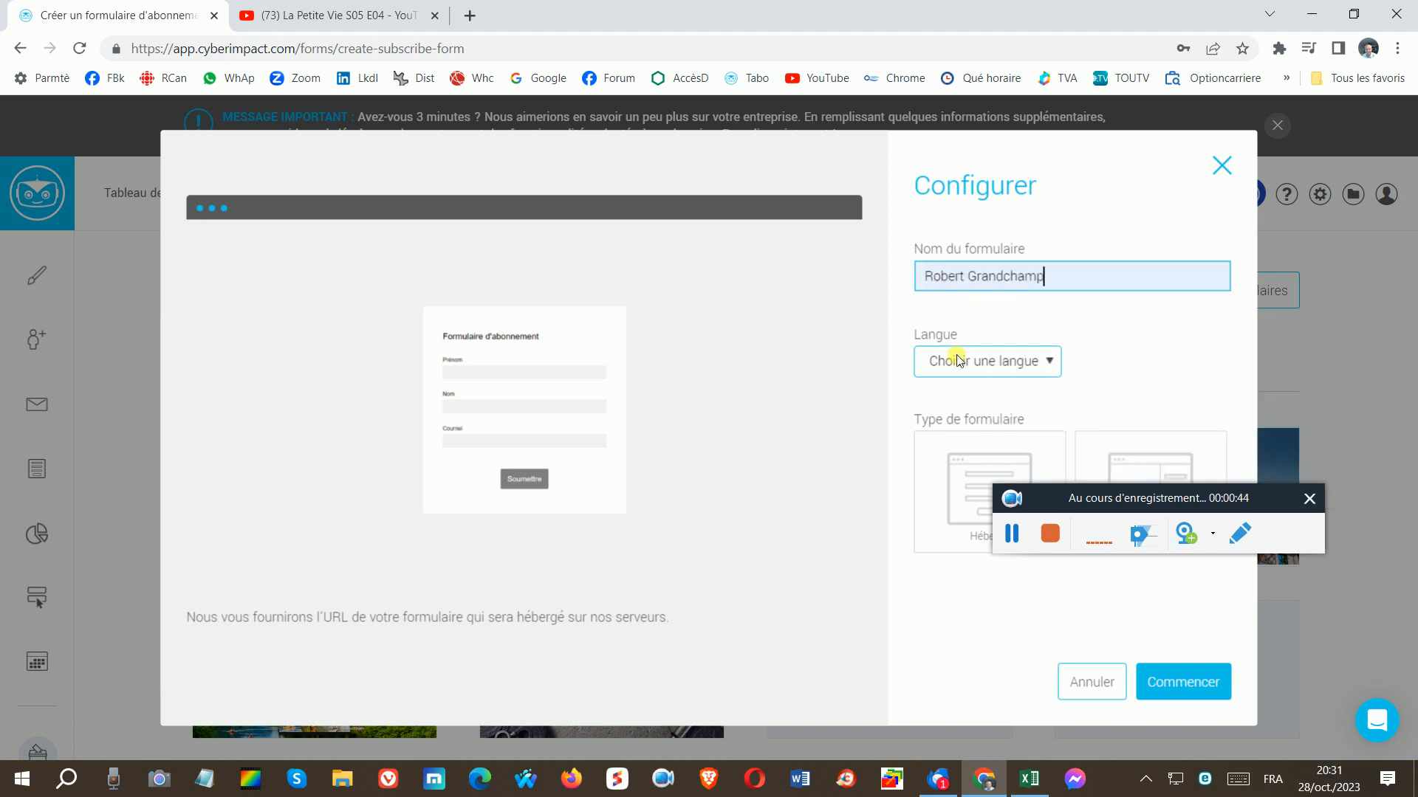
{"action": "left_click", "coordinate": [959, 360]}
{"action": "left_click", "coordinate": [962, 408]}
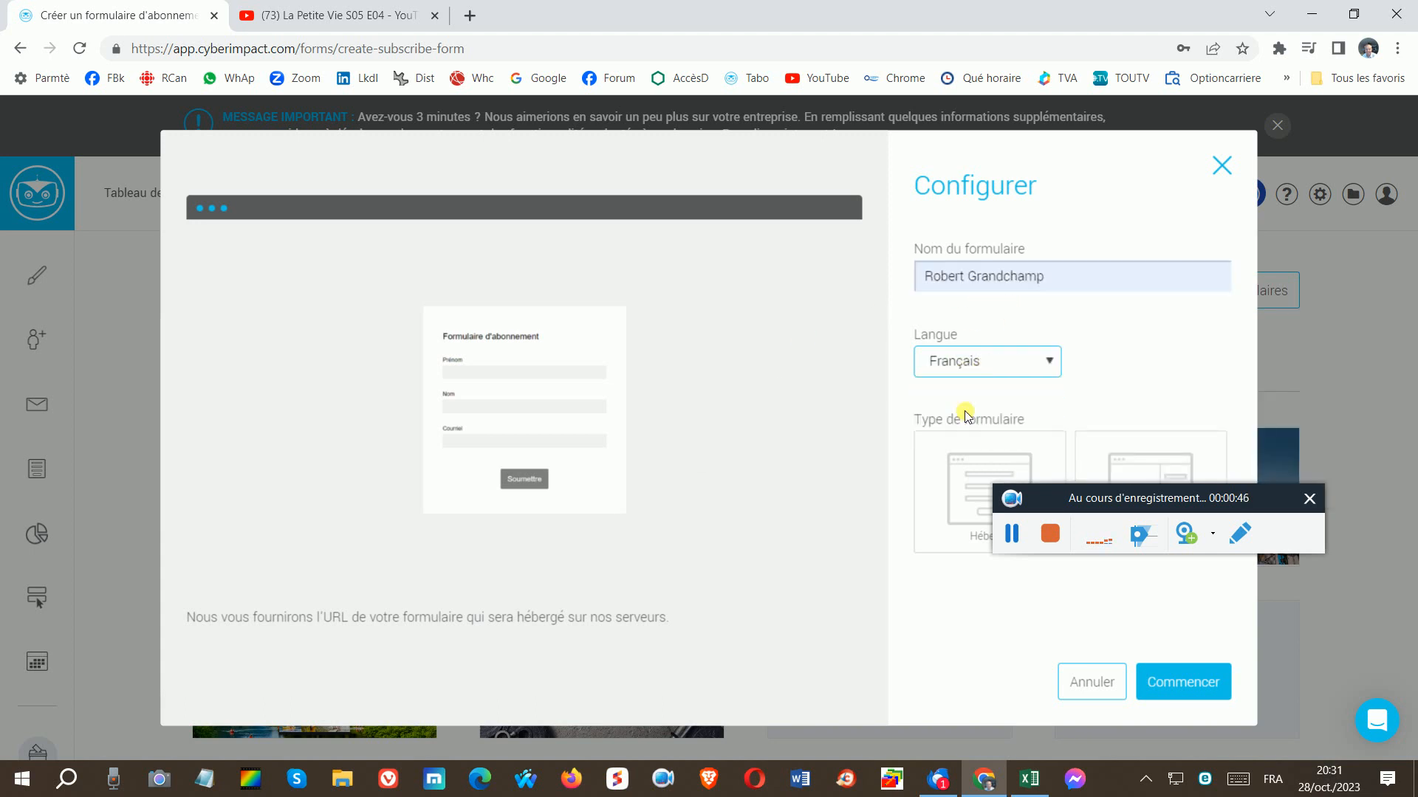
{"action": "left_click_drag", "start_coordinate": [1070, 493], "coordinate": [980, 640]}
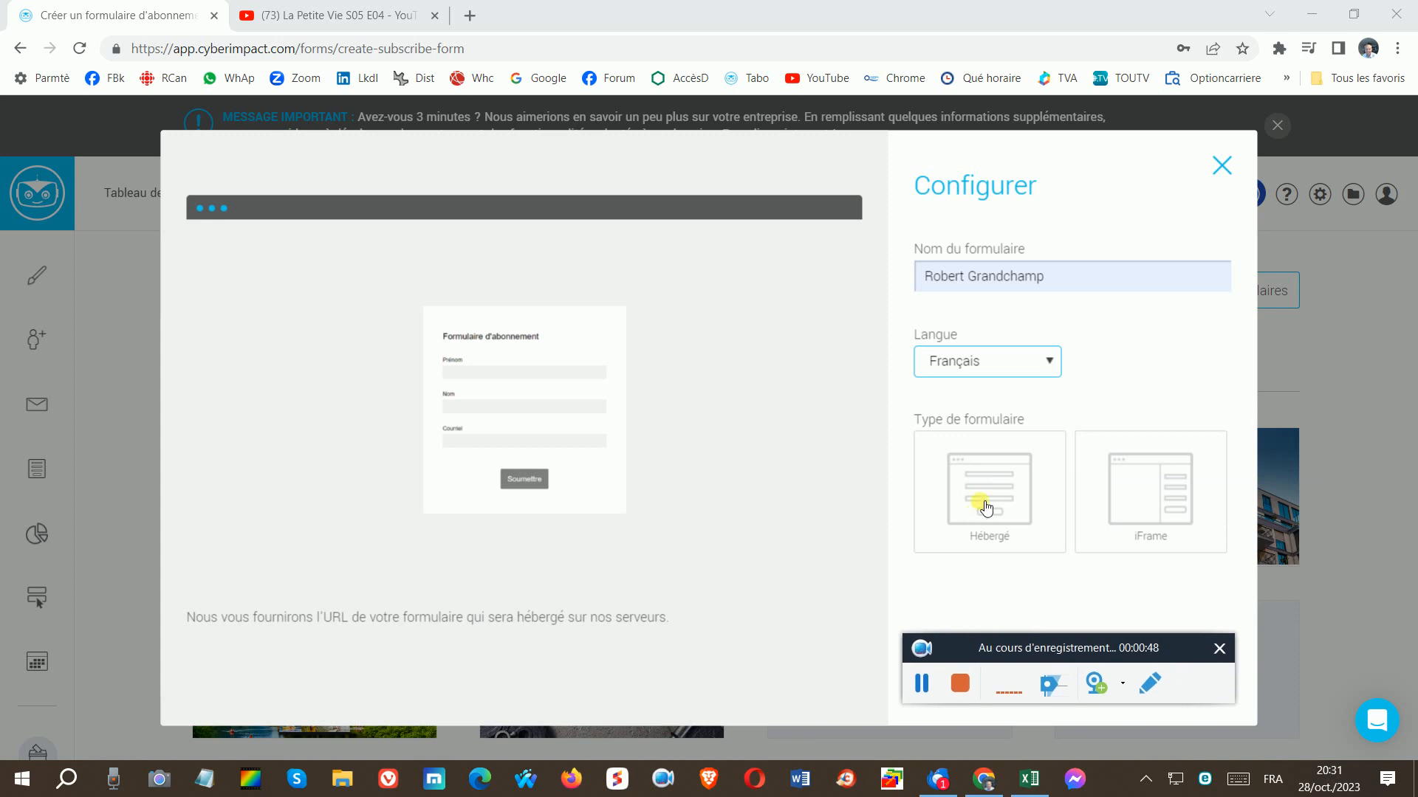
{"action": "left_click", "coordinate": [987, 507]}
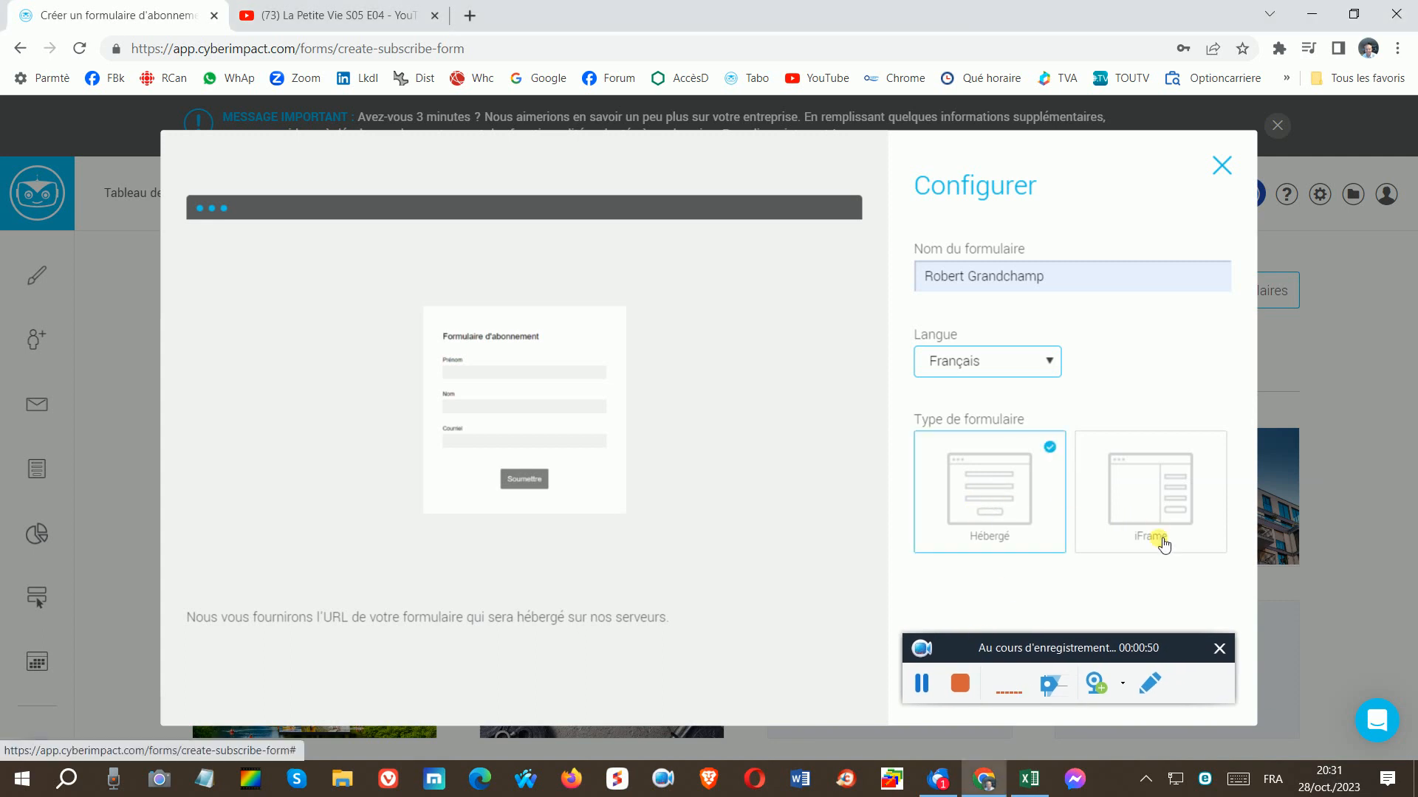
{"action": "left_click_drag", "start_coordinate": [1083, 644], "coordinate": [1164, 327]}
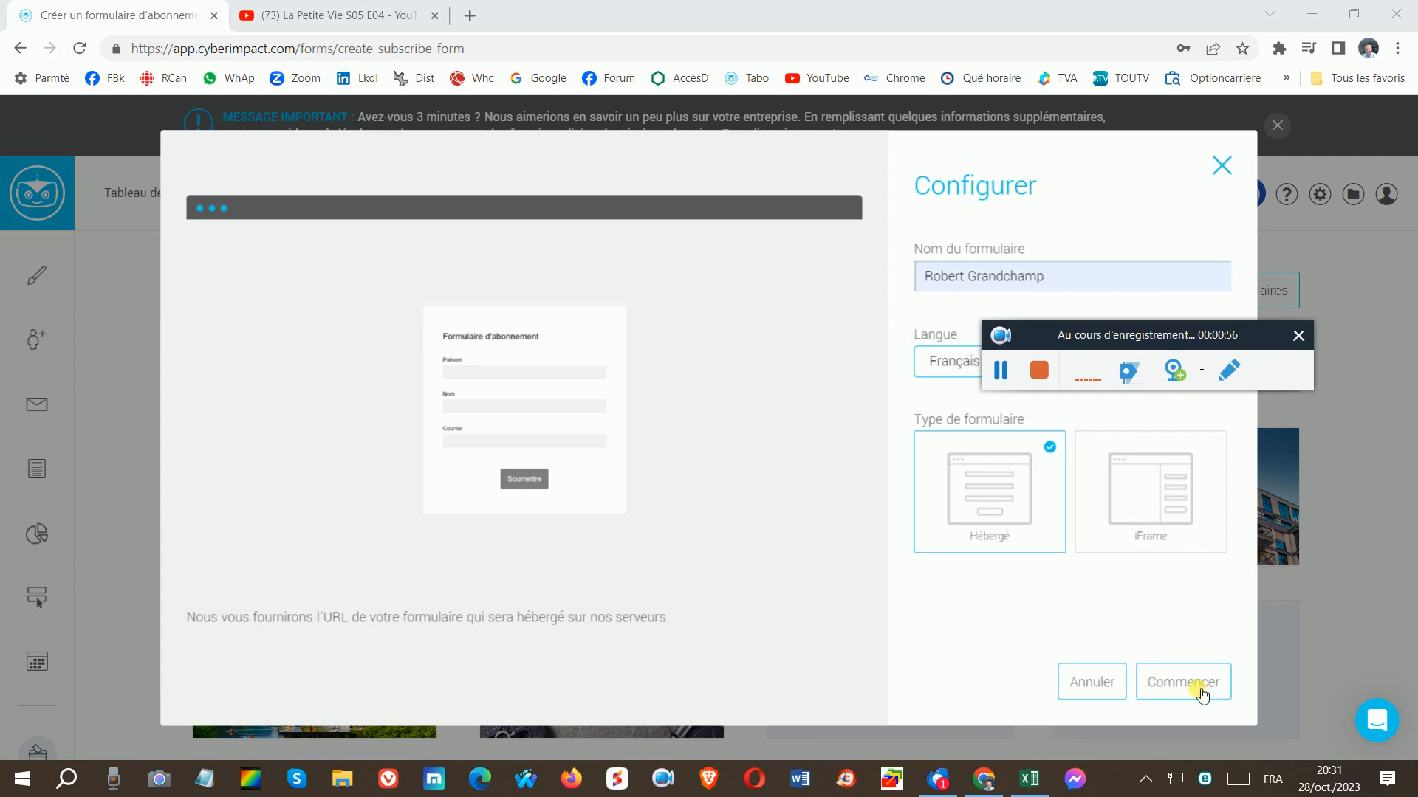
{"action": "left_click", "coordinate": [1183, 682]}
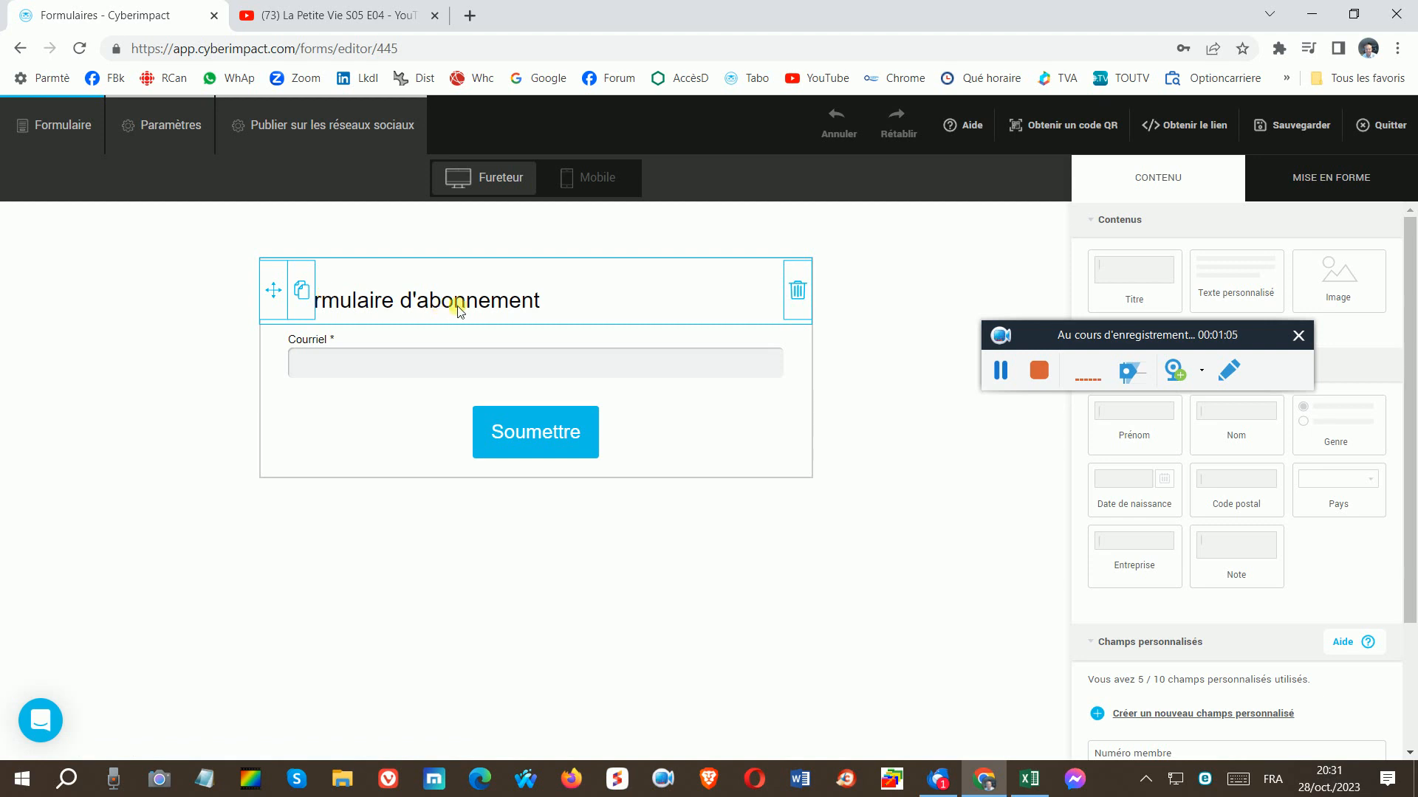
Step: Change the form's title text to "Formul44444"
{"action": "left_click", "coordinate": [403, 298]}
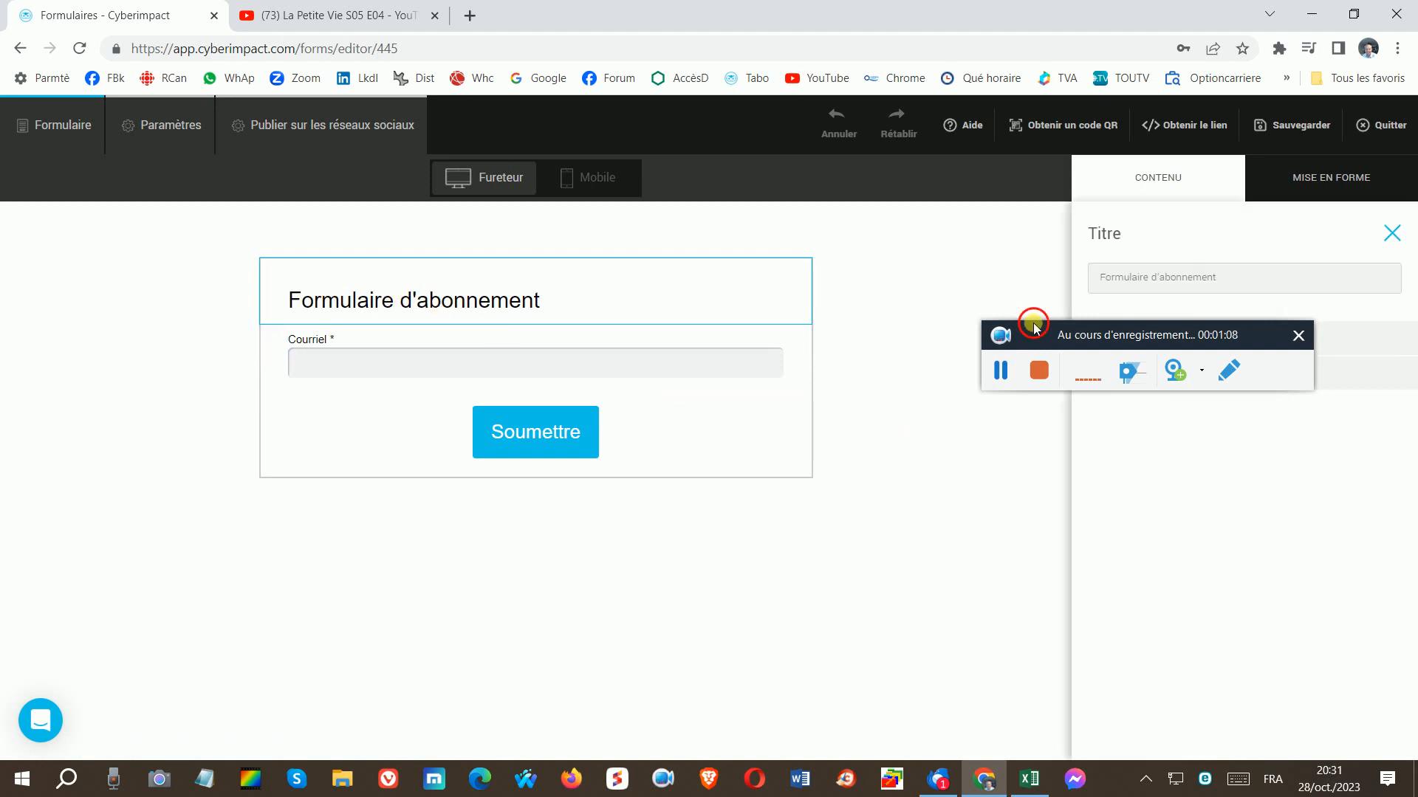
{"action": "left_click_drag", "start_coordinate": [1036, 329], "coordinate": [952, 571]}
{"action": "left_click", "coordinate": [1144, 286]}
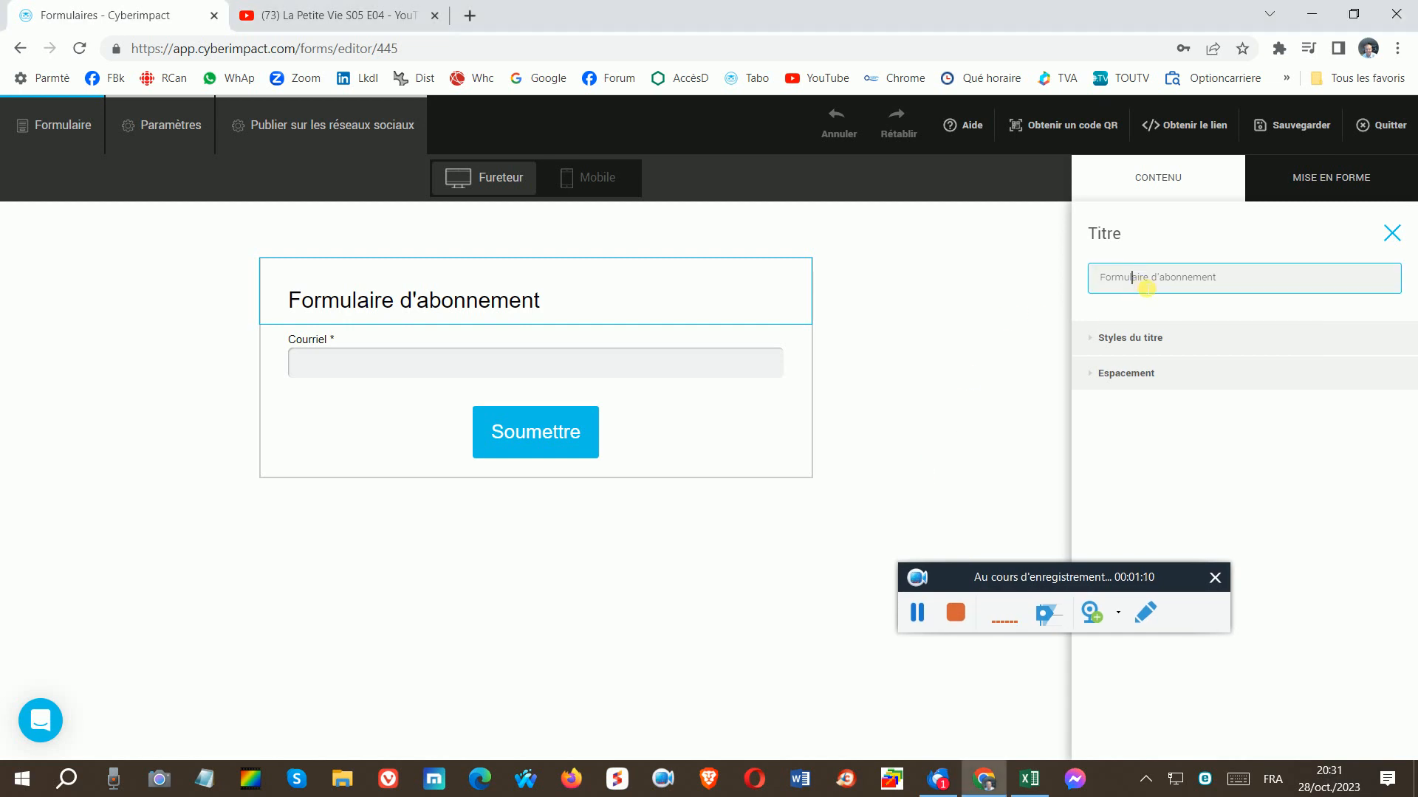
{"action": "key", "text": "Delete"}
{"action": "key", "text": "Delete"}
{"action": "key", "text": "Delete"}
{"action": "key", "text": "Delete"}
{"action": "key", "text": "Delete"}
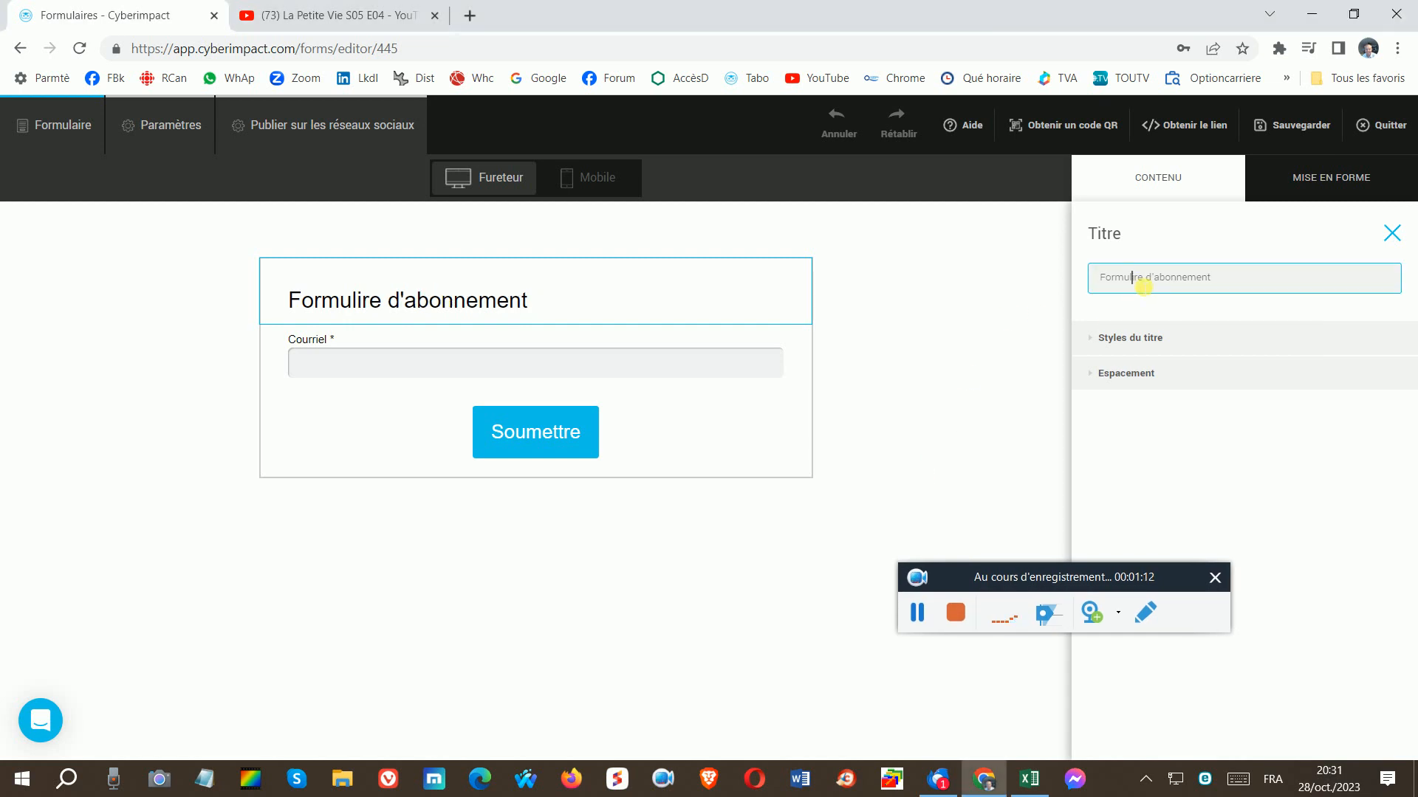
{"action": "key", "text": "shift+End"}
{"action": "key", "text": "Delete"}
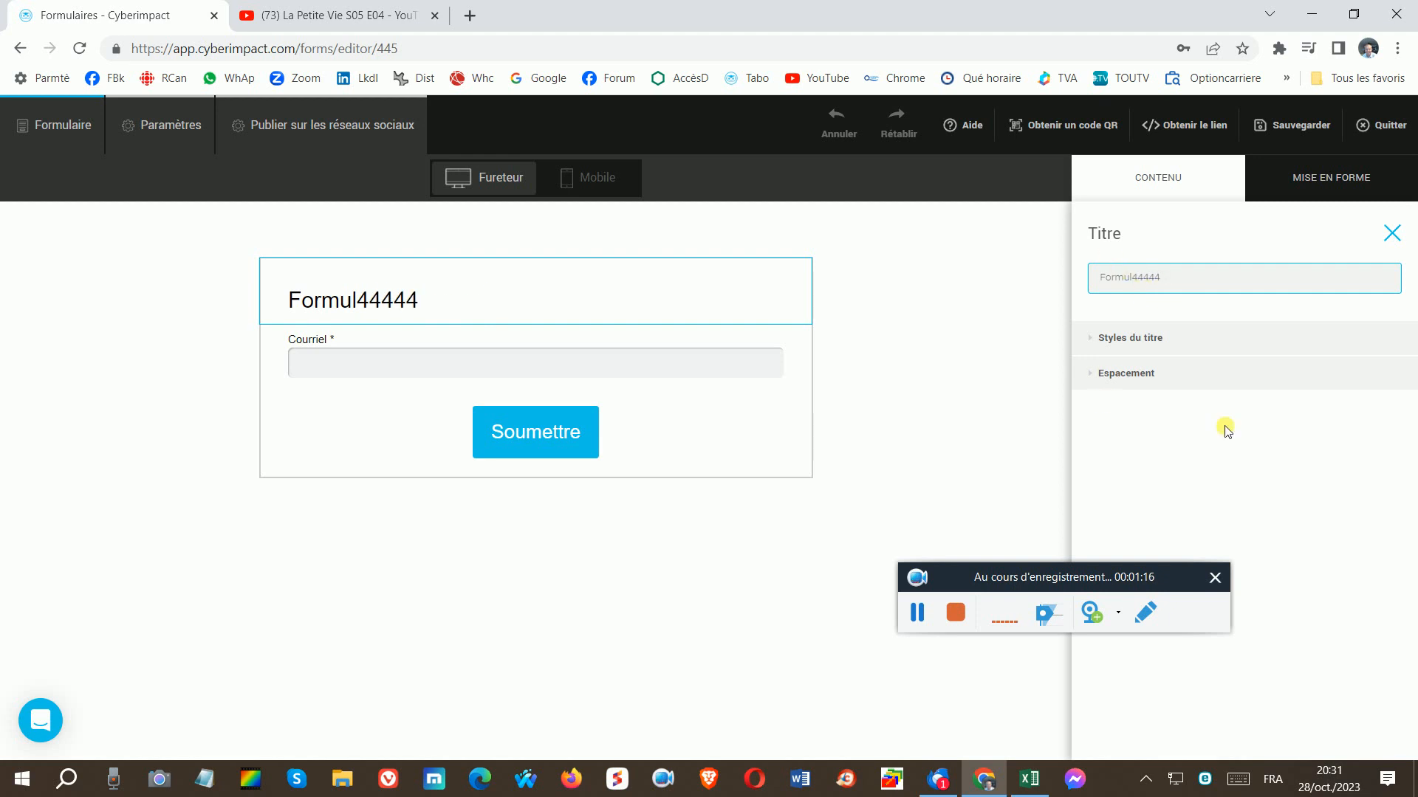
Step: Review the formatting options for the form page and its fields, and return to the content elements
{"action": "left_click", "coordinate": [1337, 185]}
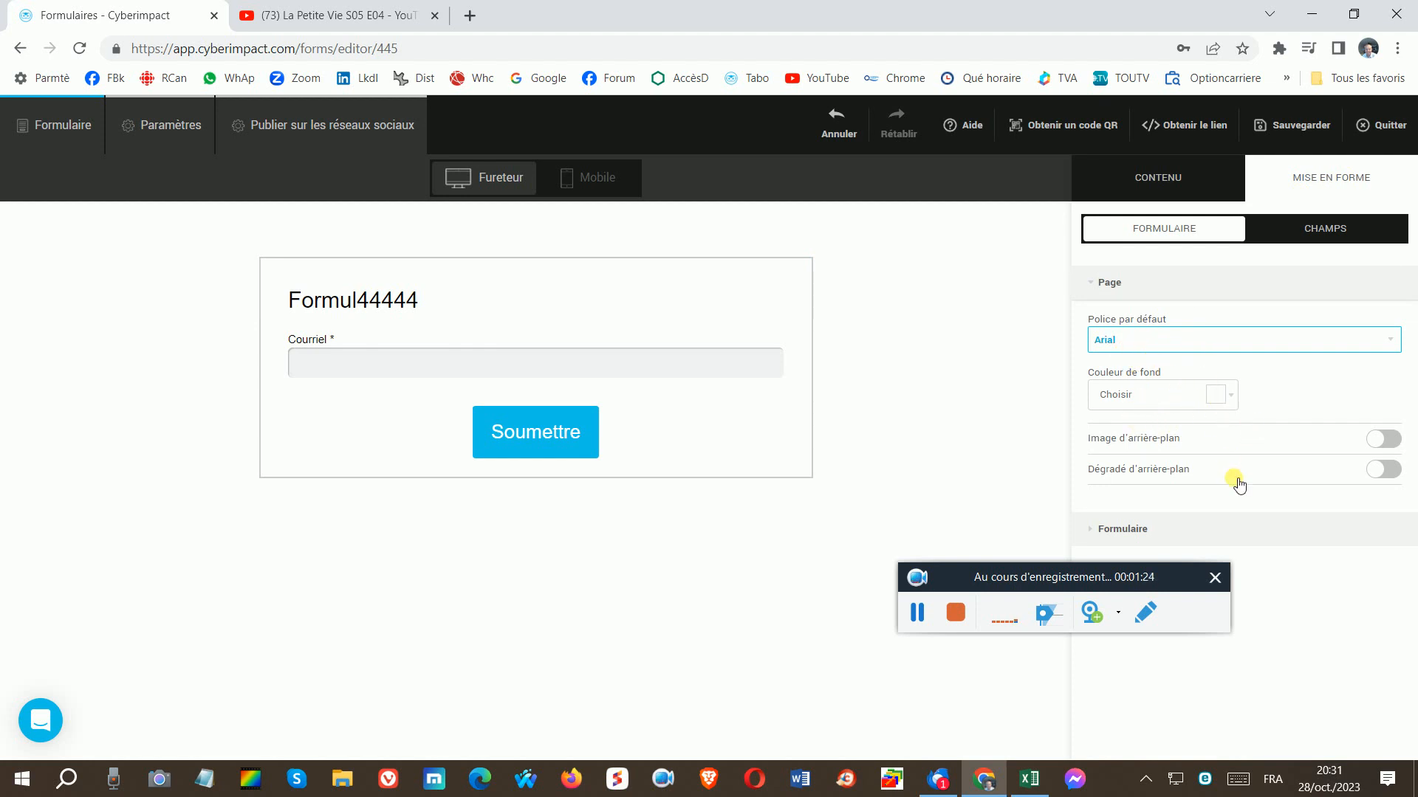
{"action": "left_click", "coordinate": [1304, 230]}
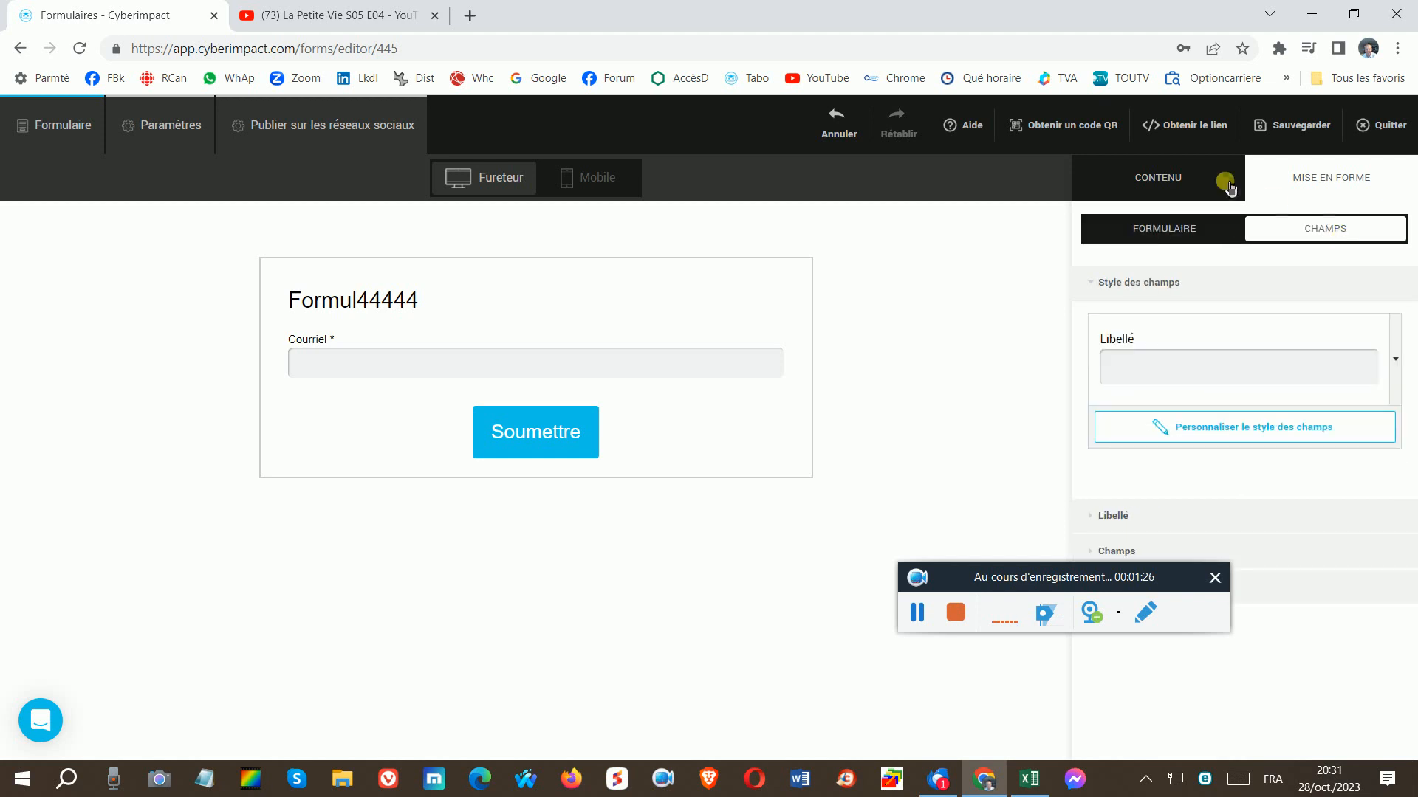
{"action": "left_click", "coordinate": [1185, 181]}
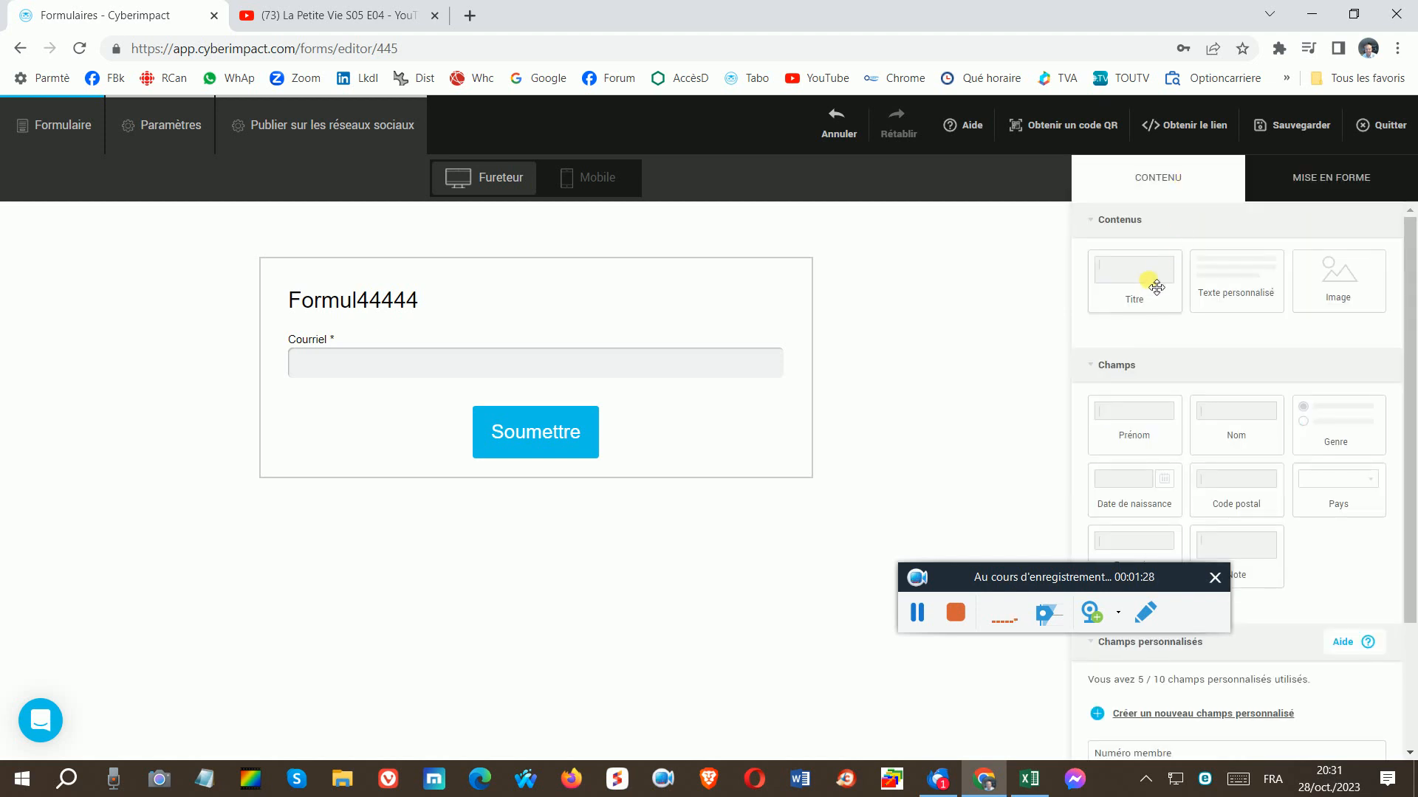
Step: Insert a second title block between the form title and the Courriel field, and delete it
{"action": "left_click_drag", "start_coordinate": [1155, 282], "coordinate": [415, 382]}
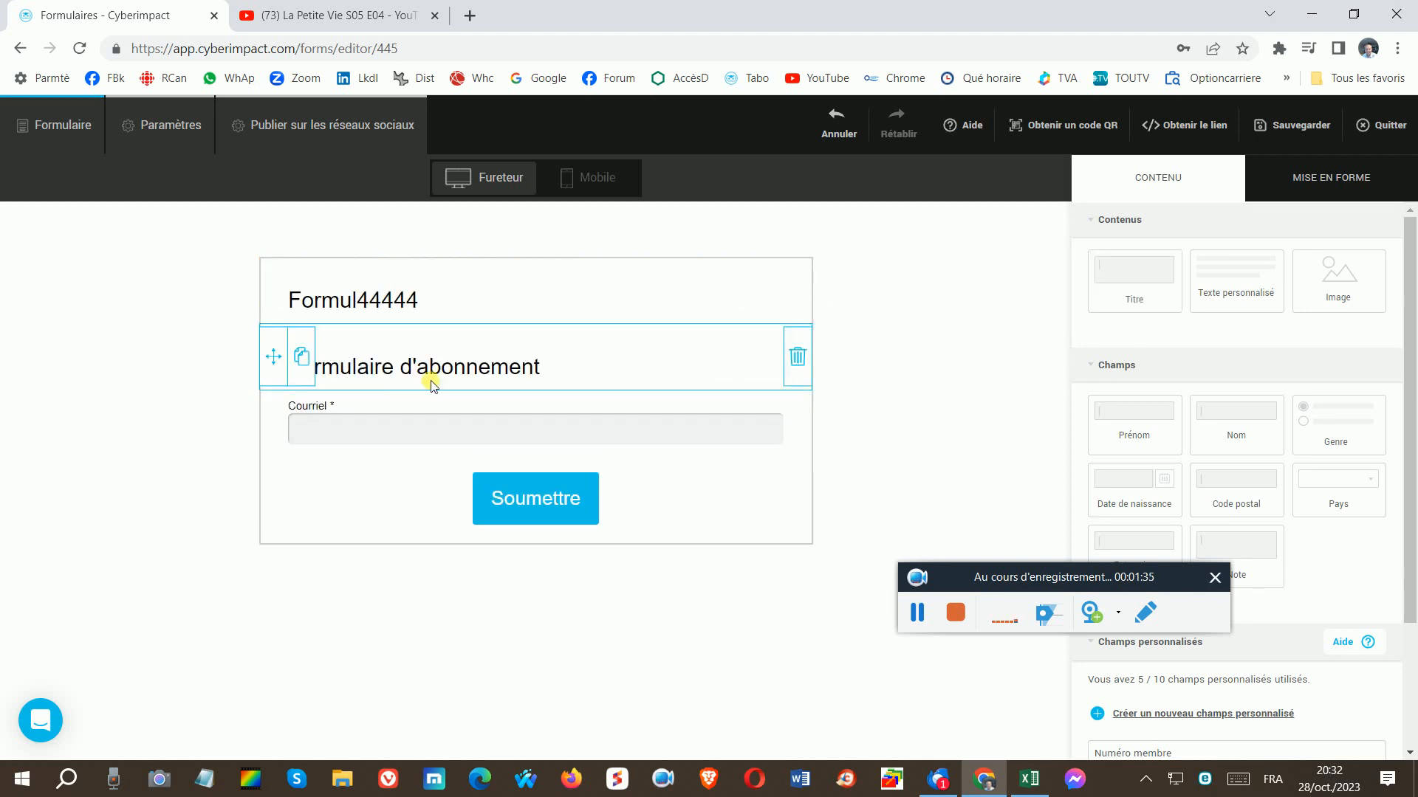
{"action": "left_click", "coordinate": [800, 358]}
{"action": "left_click", "coordinate": [858, 464]}
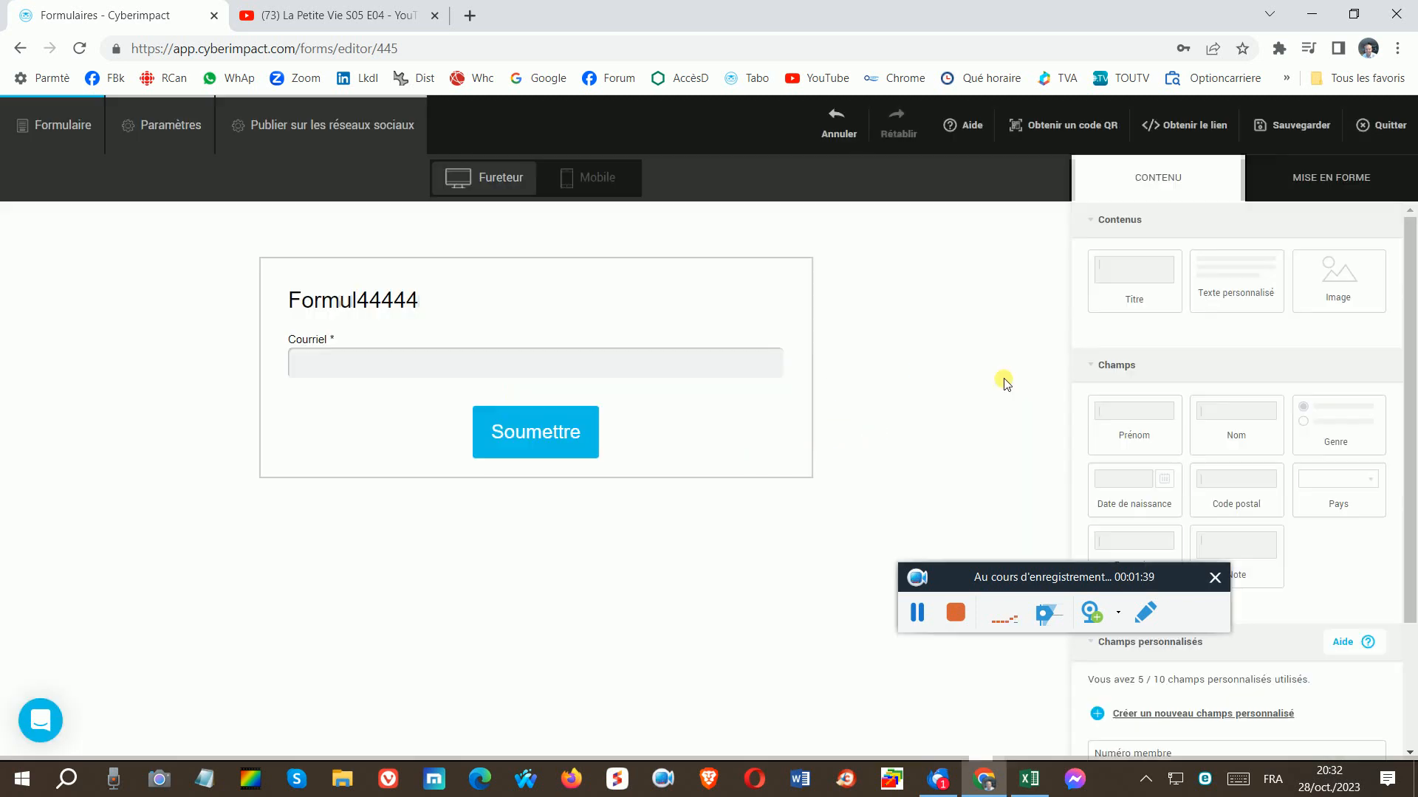
Step: Add a custom text block below the title, a Prénom field above Courriel and a Nom field directly under the title
{"action": "left_click_drag", "start_coordinate": [1237, 295], "coordinate": [525, 394]}
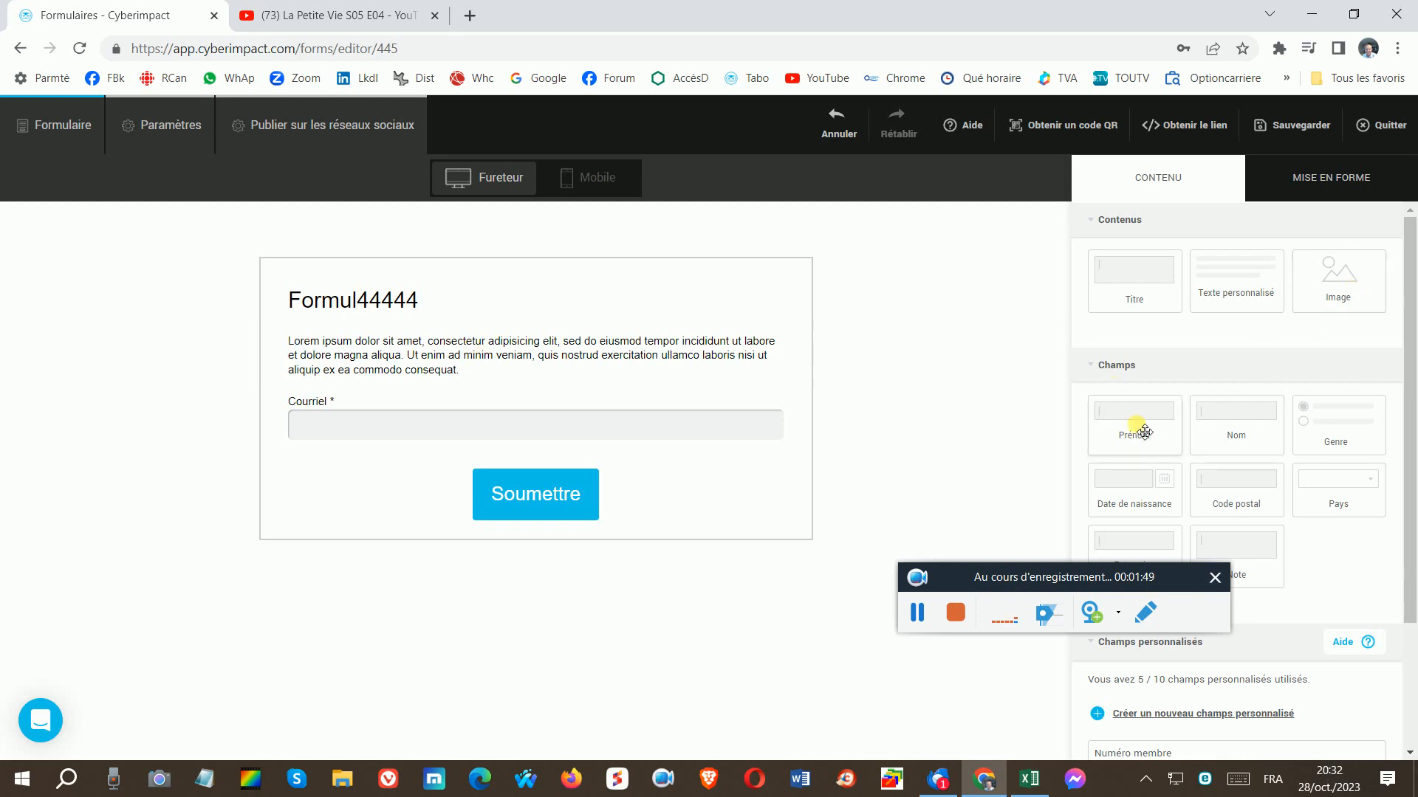
{"action": "left_click_drag", "start_coordinate": [1144, 432], "coordinate": [593, 422]}
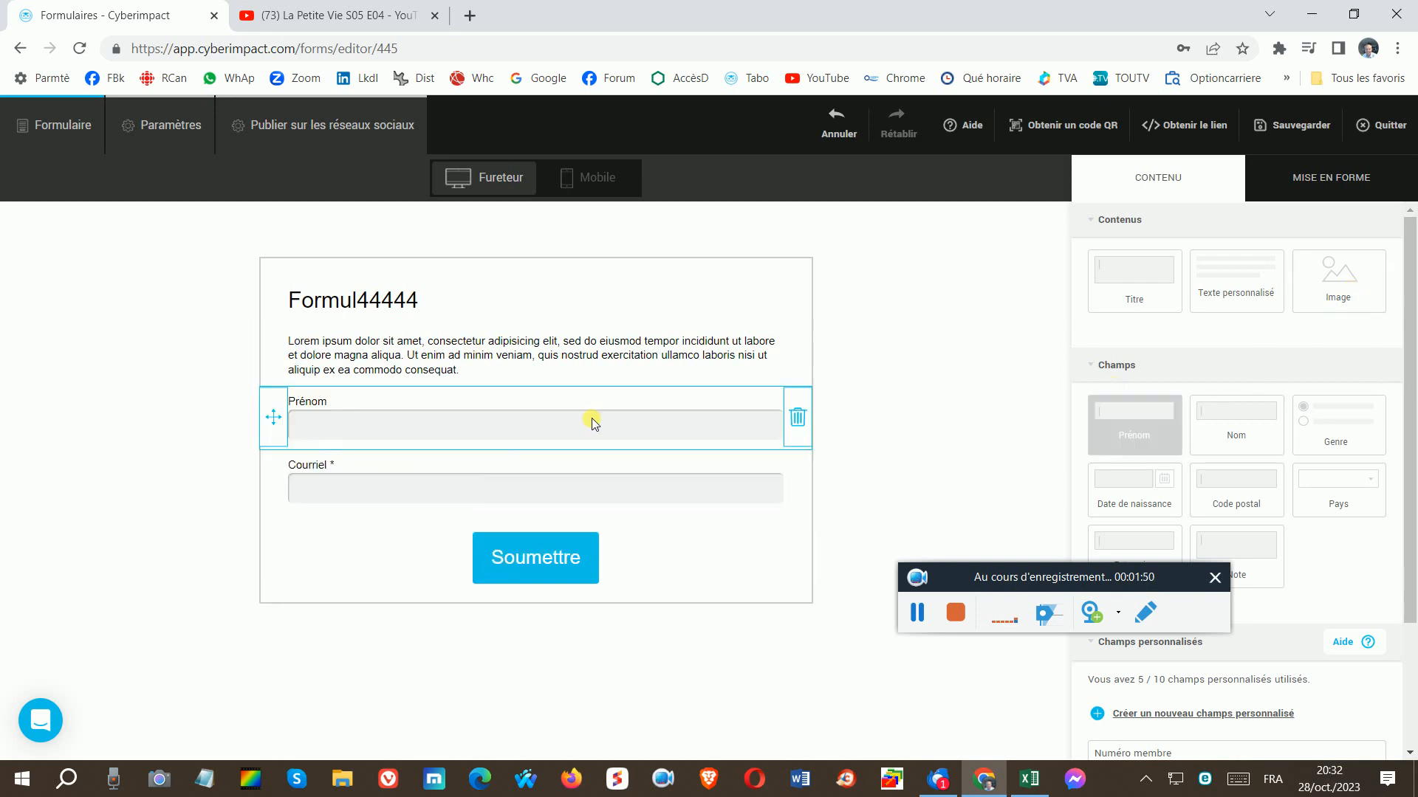
{"action": "left_click_drag", "start_coordinate": [1256, 432], "coordinate": [480, 469]}
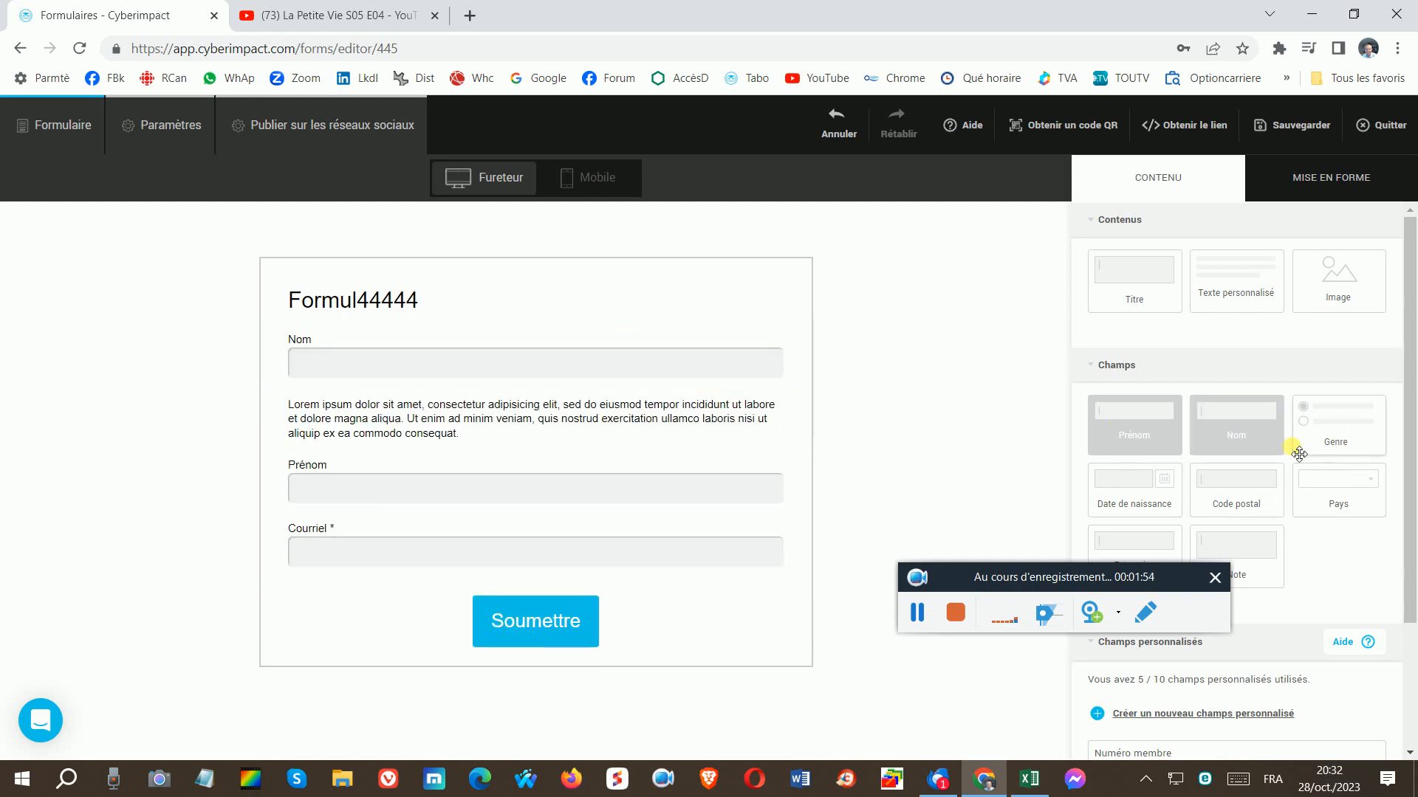
Step: Add a Genre field between Prénom and Courriel as a dropdown menu (Menu déroulant)
{"action": "left_click_drag", "start_coordinate": [1299, 453], "coordinate": [366, 600]}
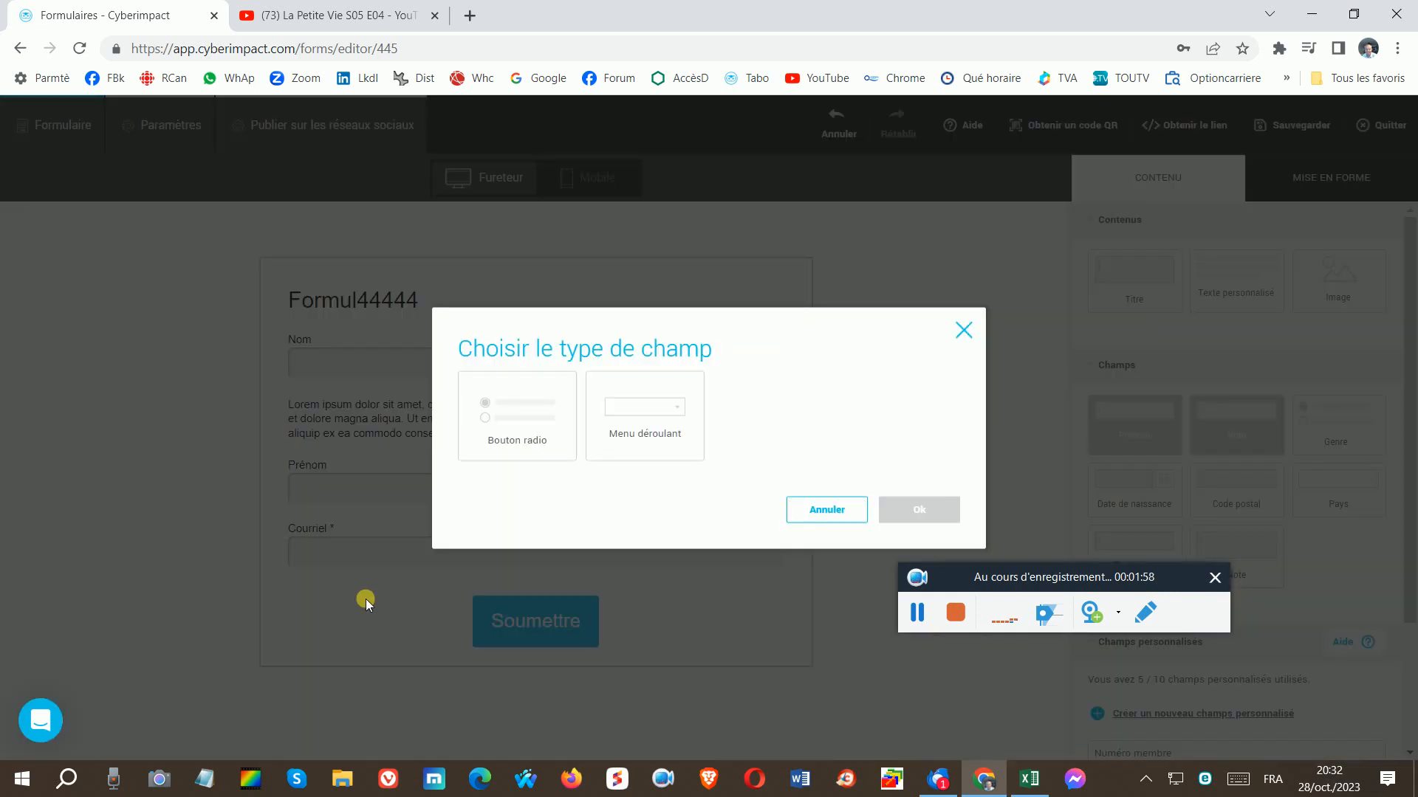
{"action": "left_click", "coordinate": [670, 422]}
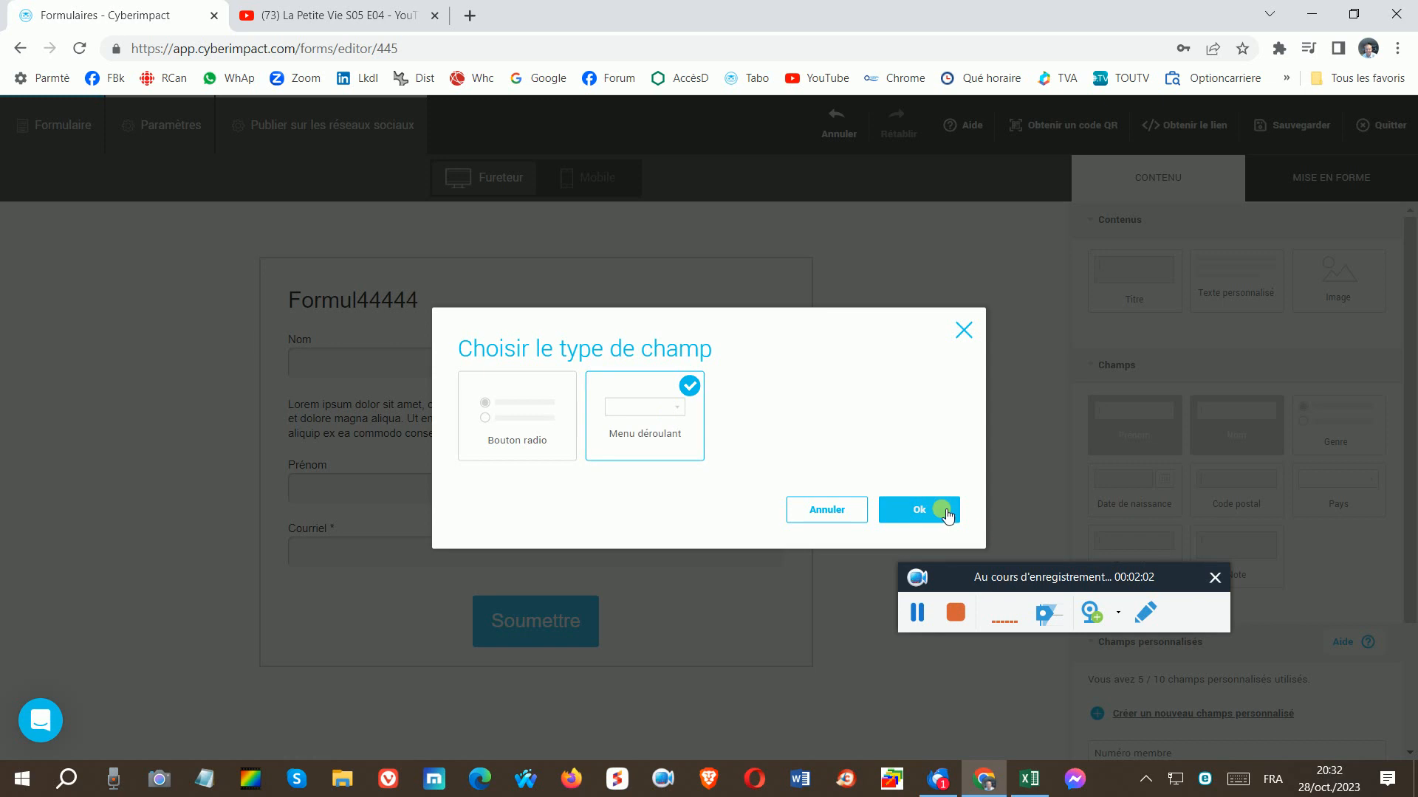
{"action": "left_click", "coordinate": [919, 510]}
Step: Try to add the Date de naissance field to the form
{"action": "scroll", "coordinate": [1211, 480], "scroll_direction": "down", "scroll_amount": 3}
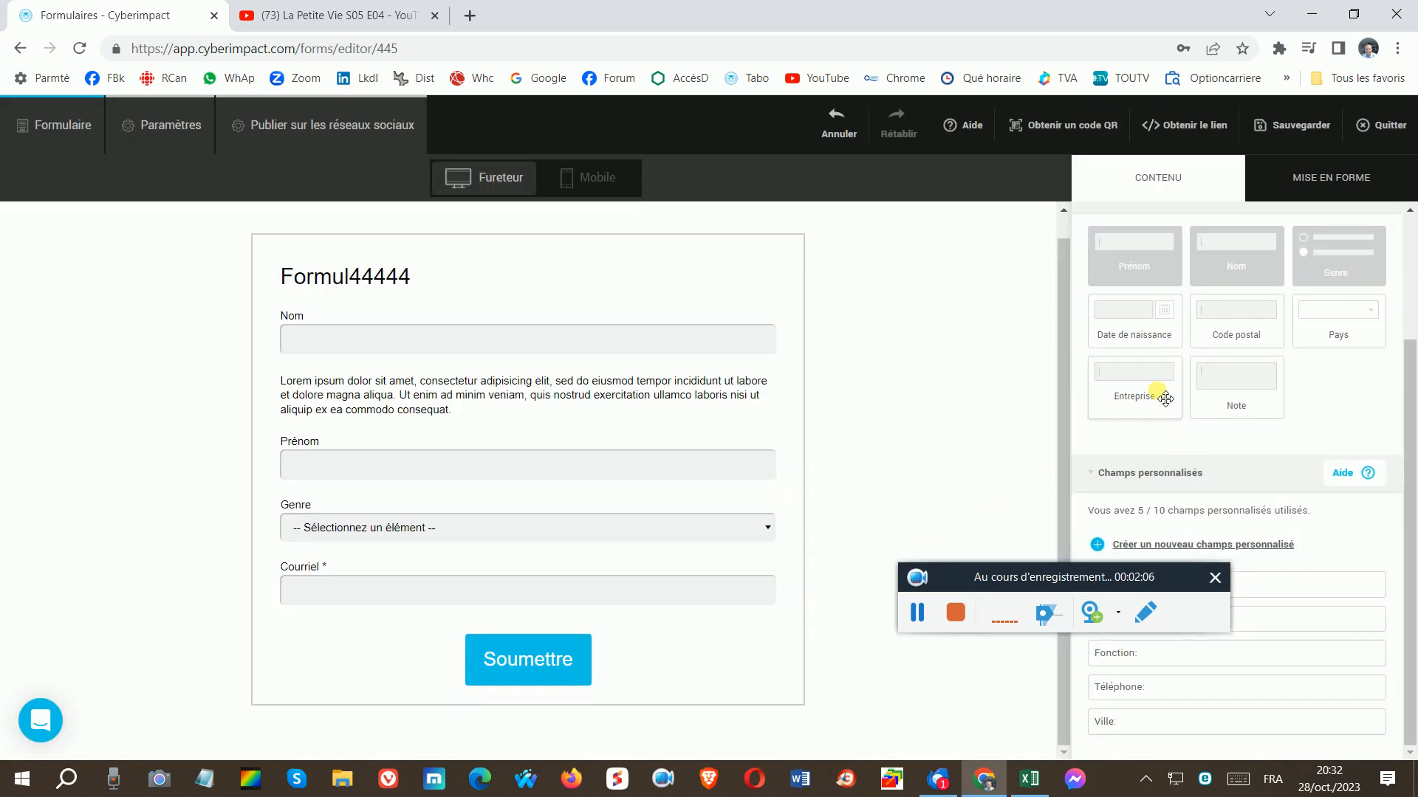
{"action": "left_click_drag", "start_coordinate": [1137, 342], "coordinate": [1093, 382]}
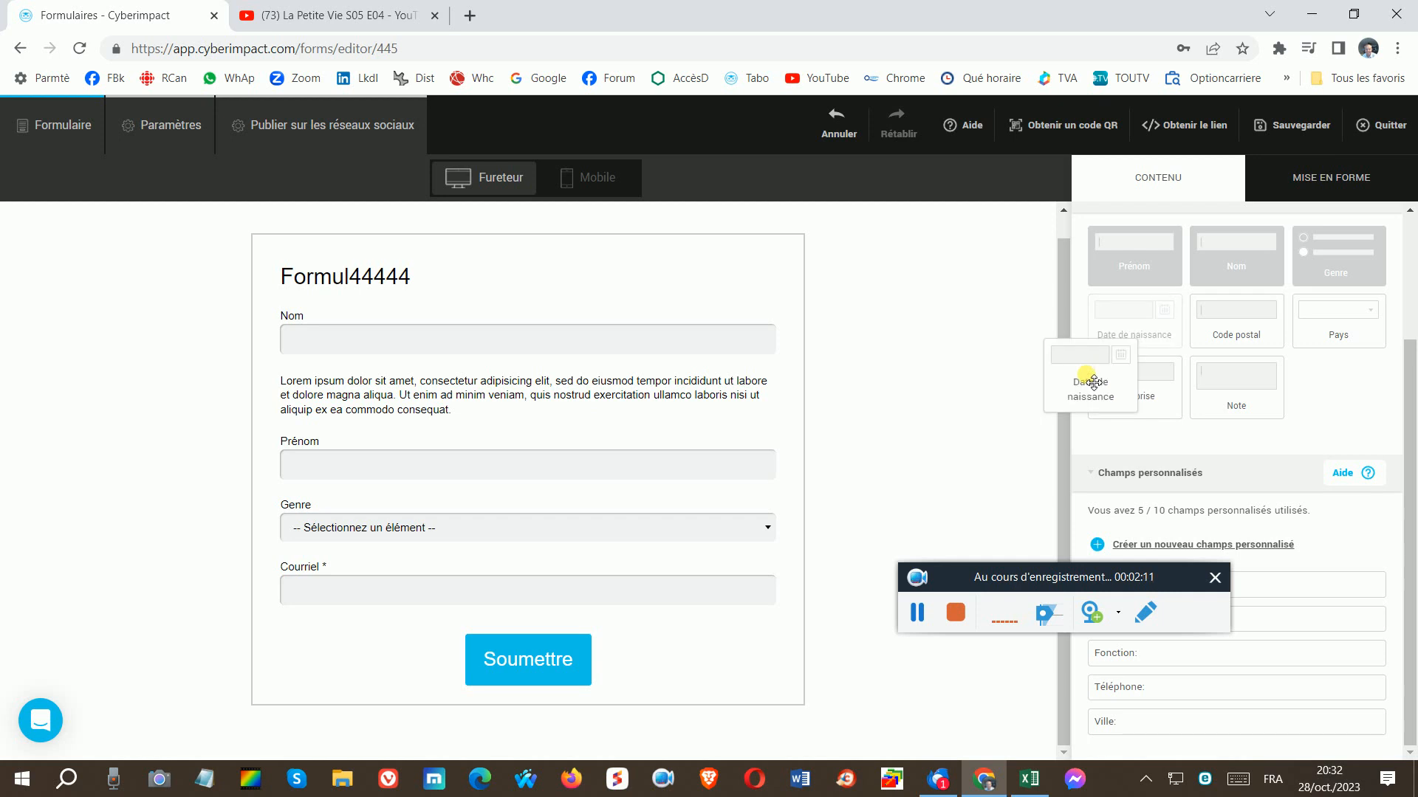
{"action": "left_click_drag", "start_coordinate": [1086, 375], "coordinate": [1087, 377]}
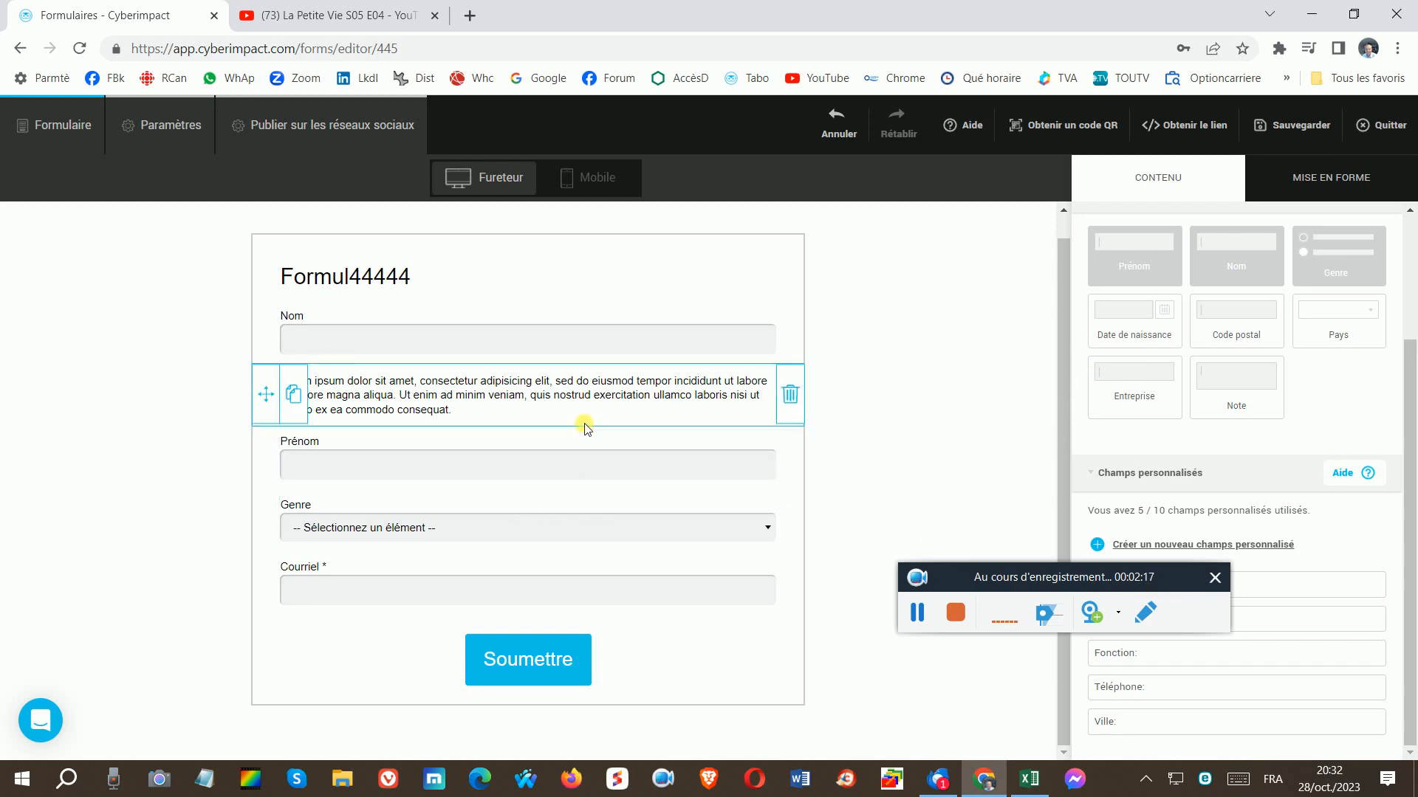
Step: View the custom text block's editing options and the field style settings, and return to the content elements
{"action": "left_click", "coordinate": [607, 399]}
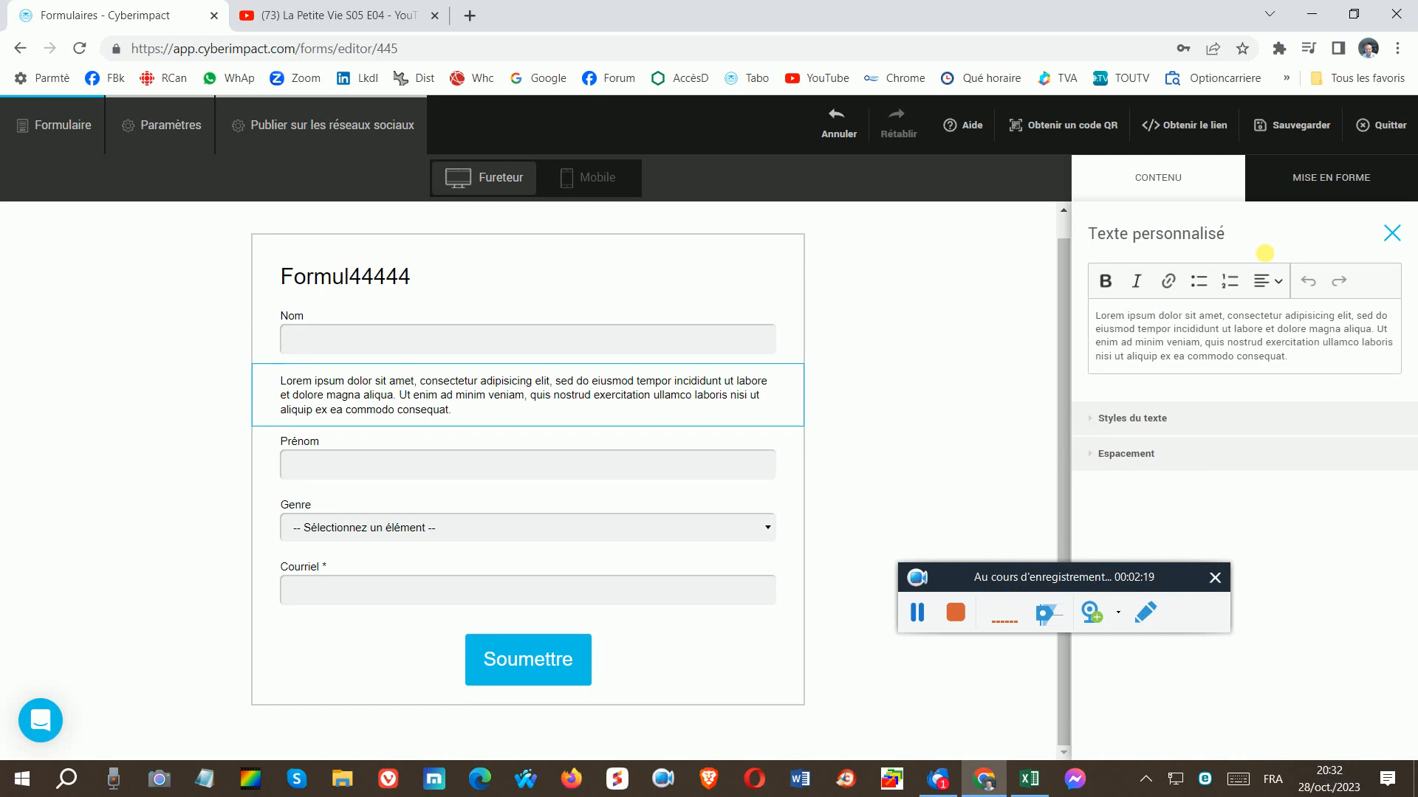
{"action": "left_click", "coordinate": [1325, 176]}
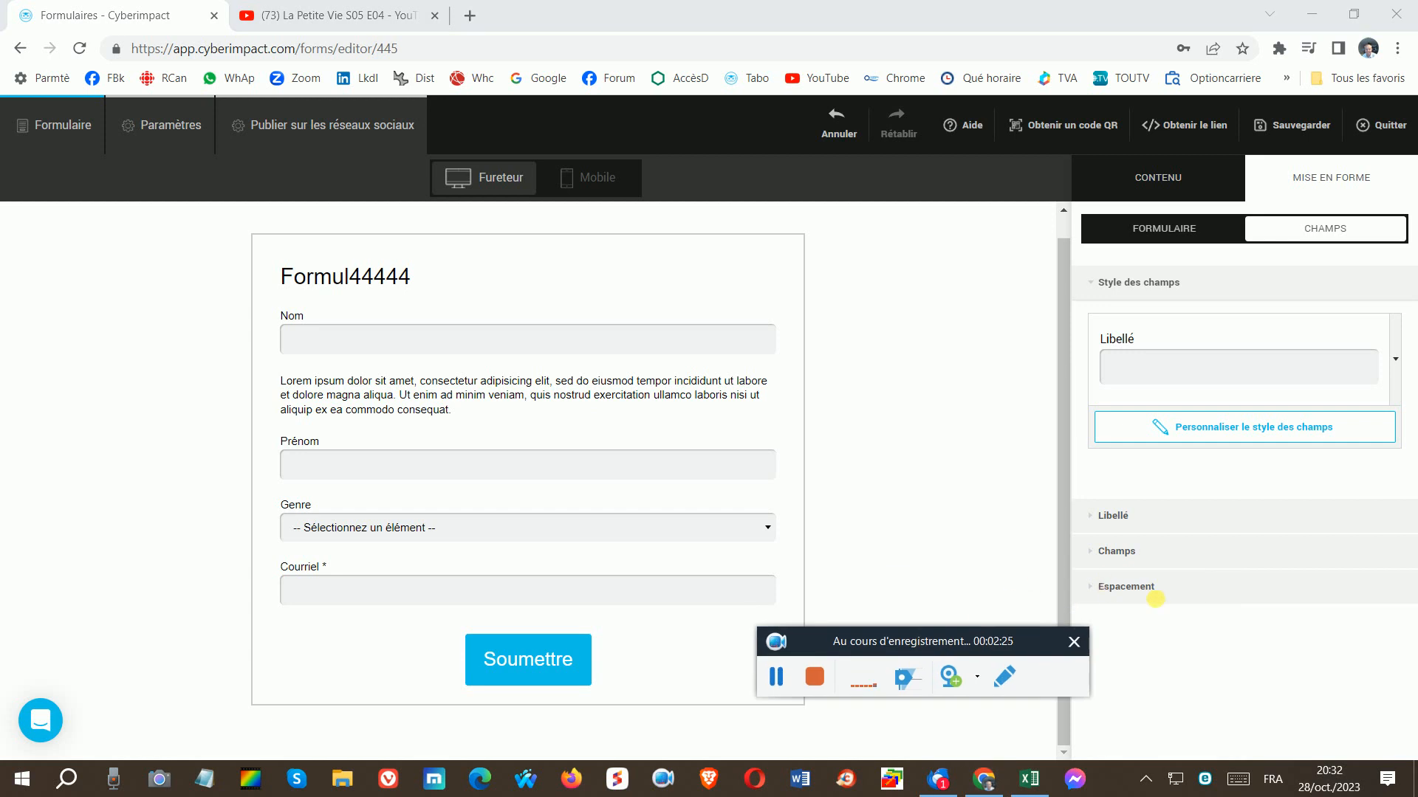
{"action": "left_click", "coordinate": [1153, 181]}
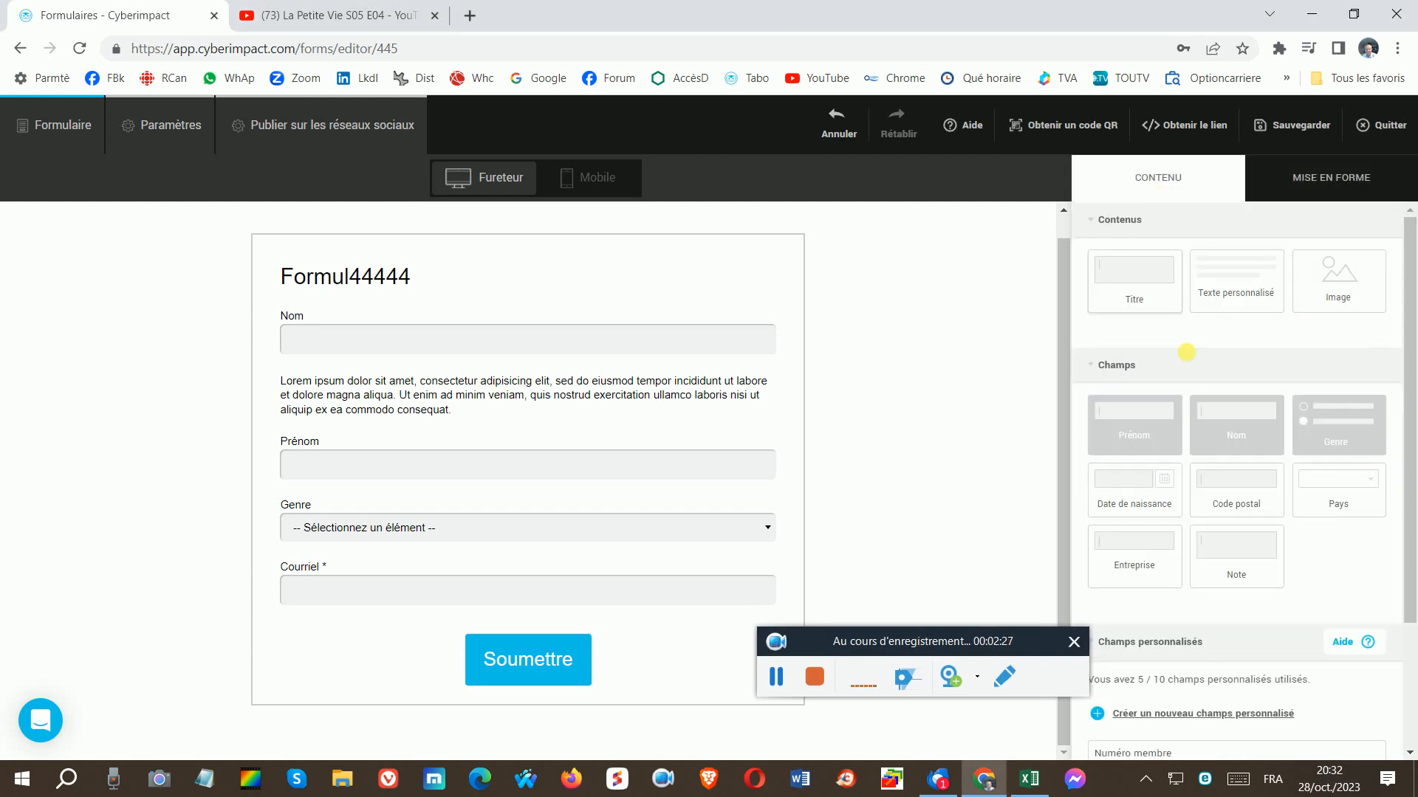
Step: Review the available and custom fields, the field style settings and the form's general settings
{"action": "scroll", "coordinate": [1182, 640], "scroll_direction": "down", "scroll_amount": 2}
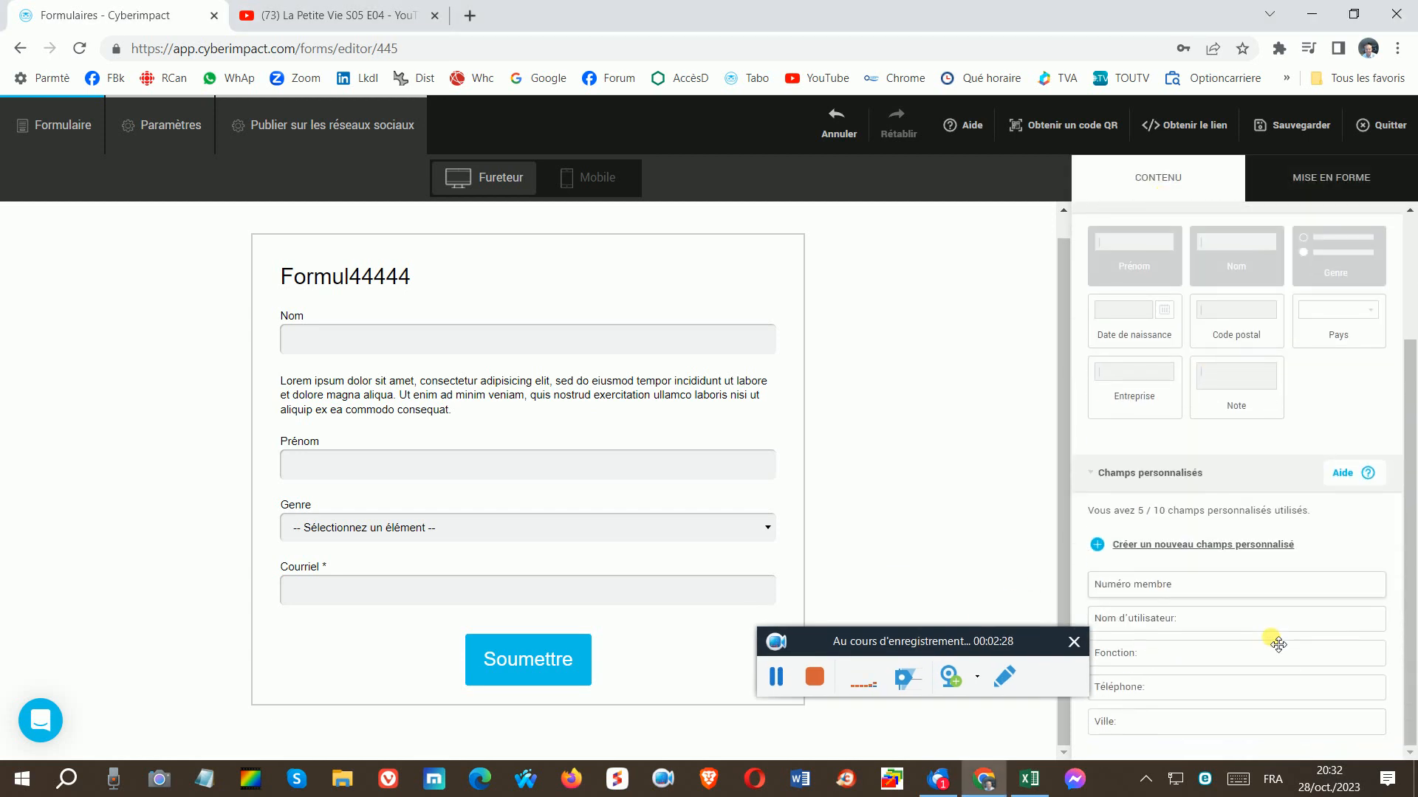
{"action": "scroll", "coordinate": [1126, 620], "scroll_direction": "up", "scroll_amount": 2}
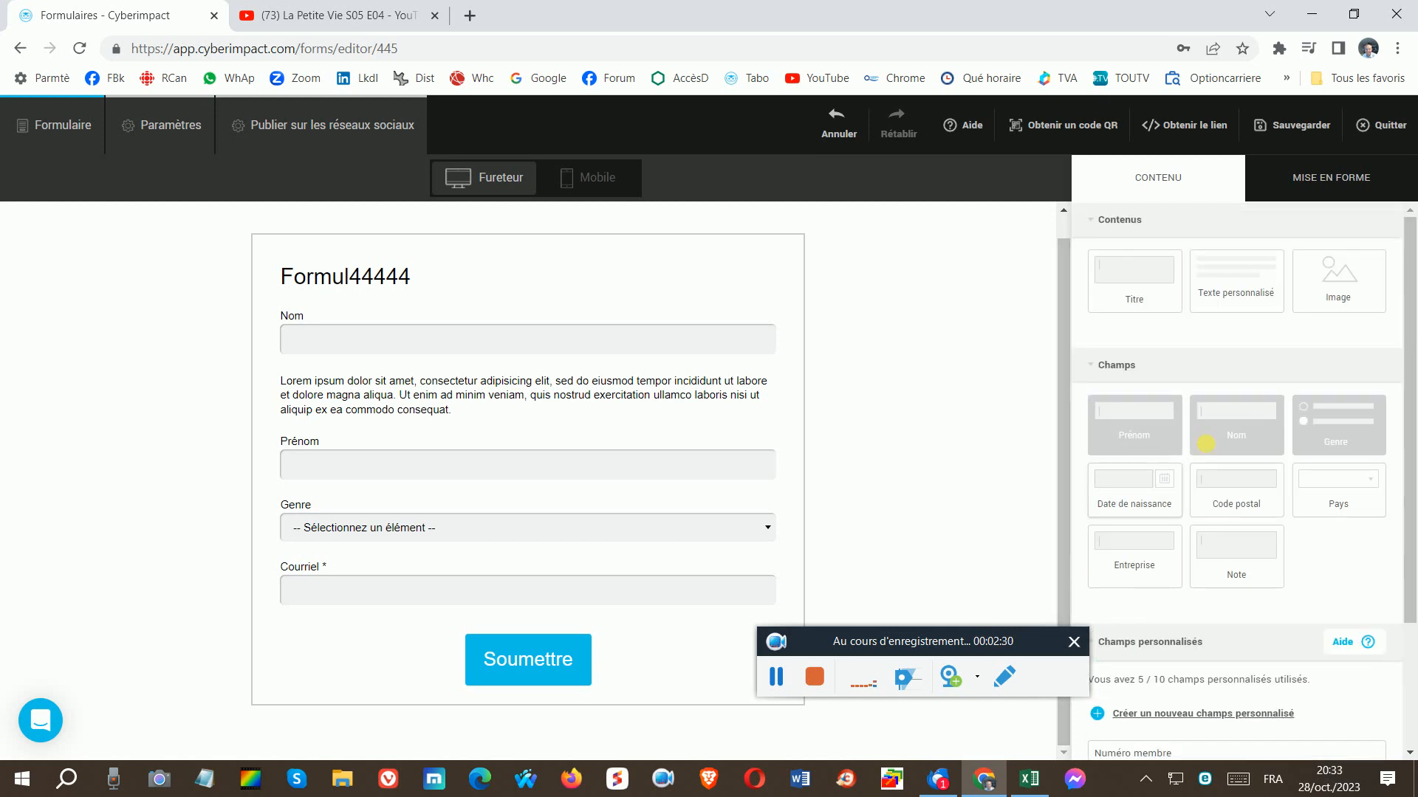
{"action": "left_click", "coordinate": [1312, 192]}
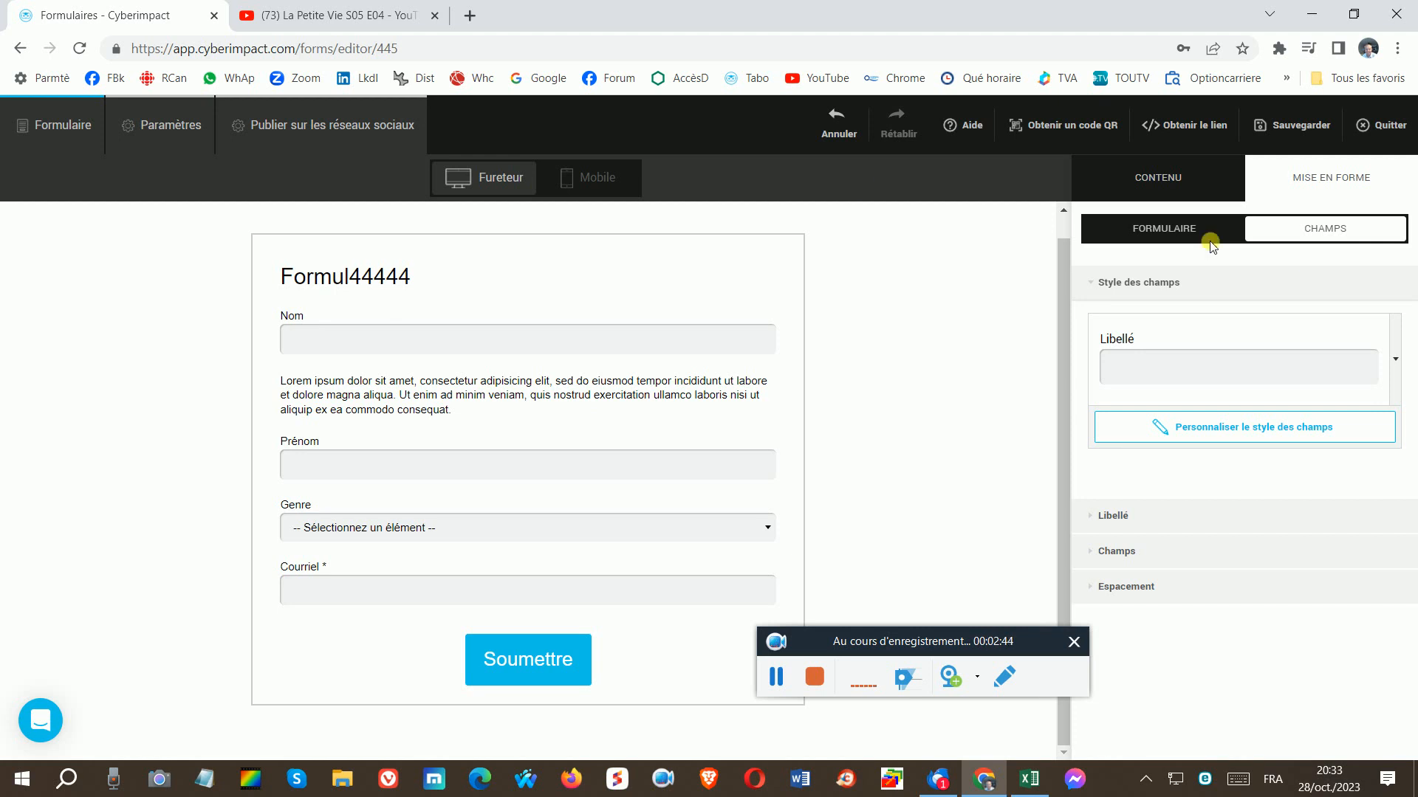
{"action": "left_click", "coordinate": [169, 131]}
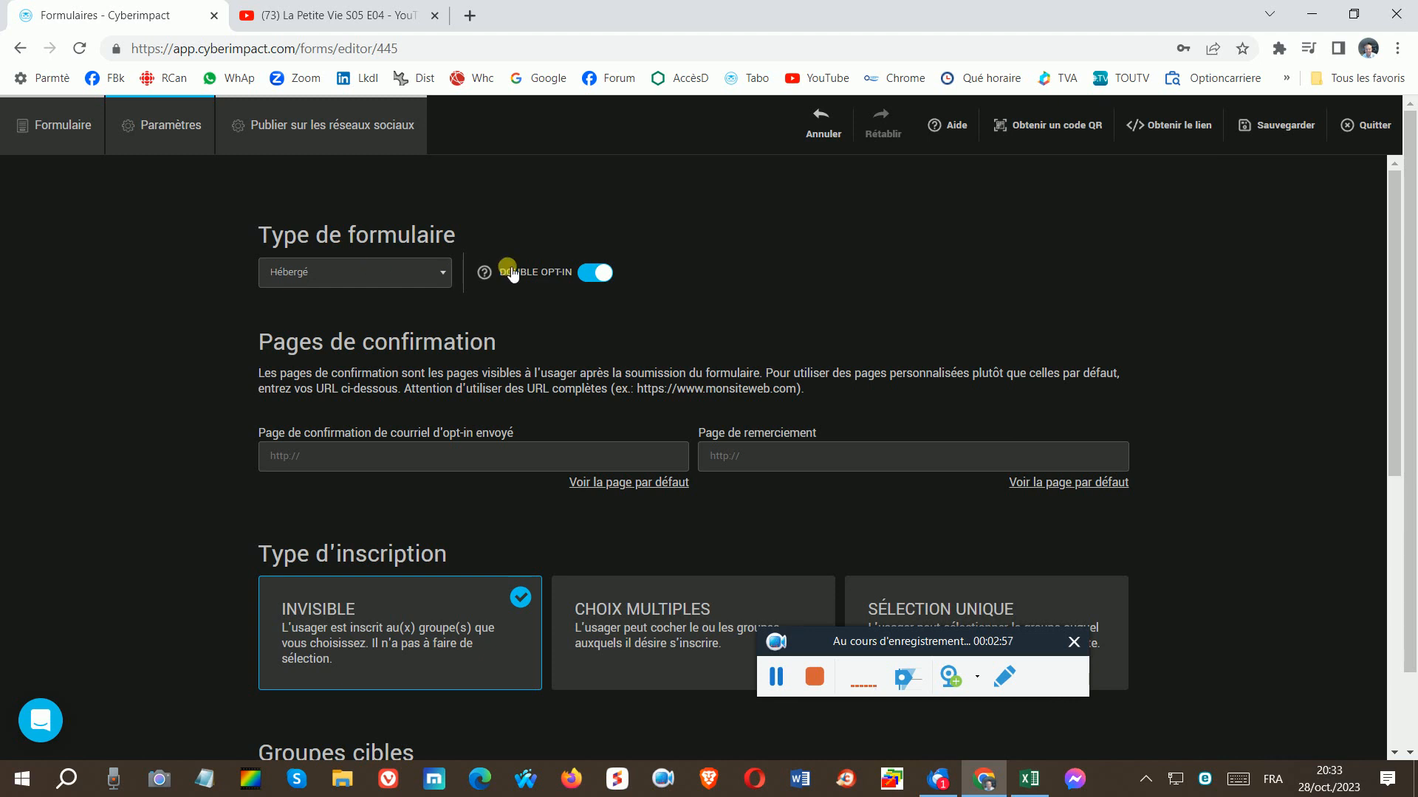
Step: Switch the form to simple opt-in, dismiss the warning, and restore double opt-in
{"action": "left_click", "coordinate": [590, 272]}
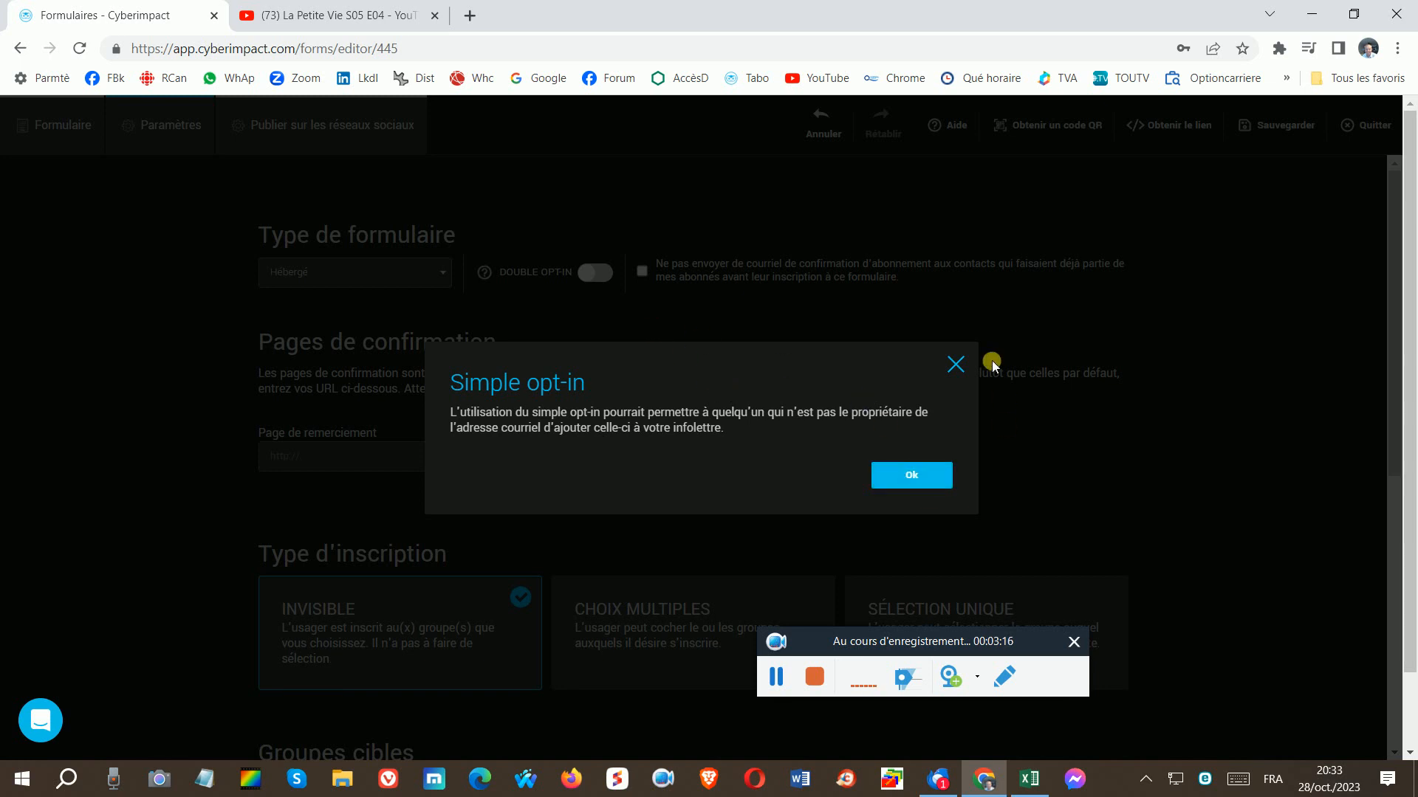
{"action": "left_click", "coordinate": [956, 364]}
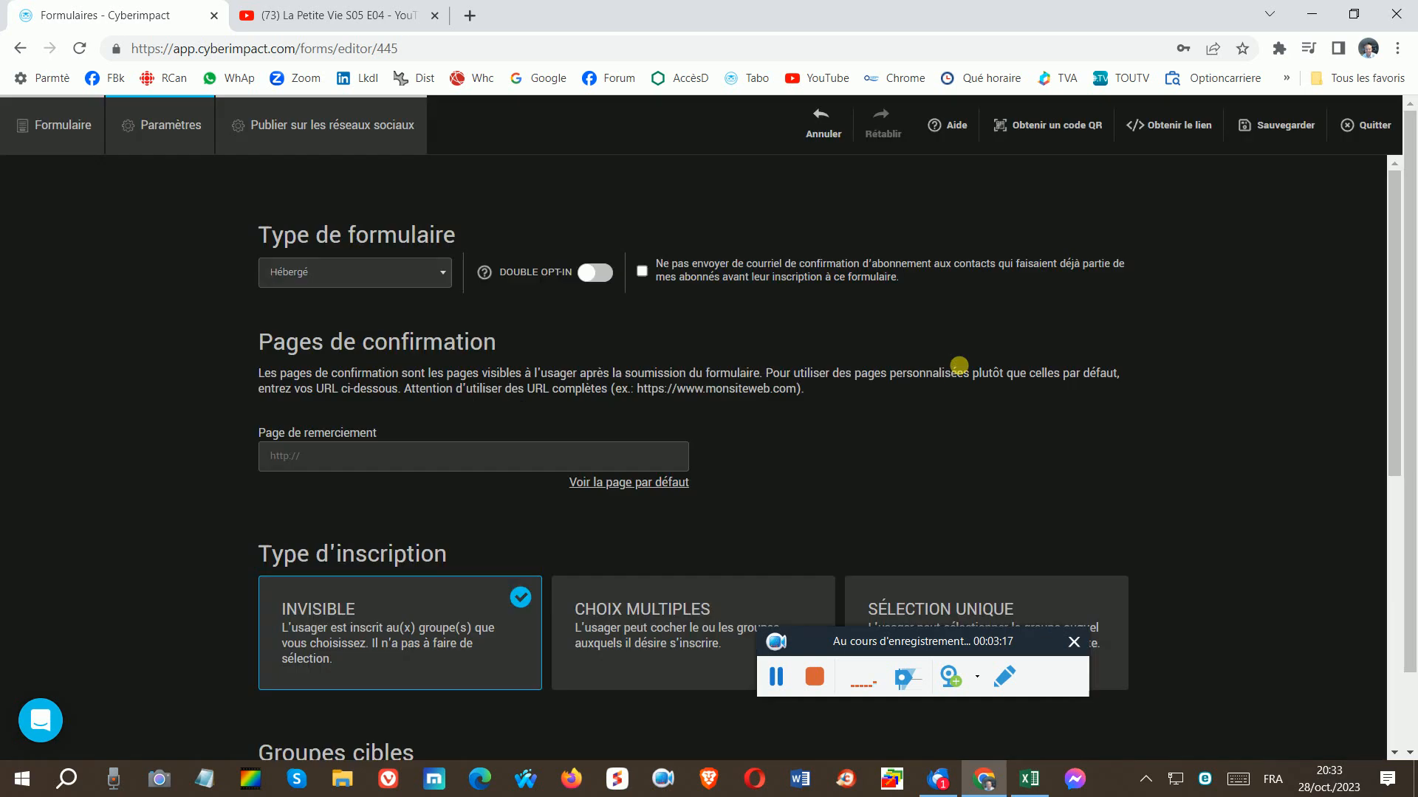
{"action": "left_click", "coordinate": [612, 277]}
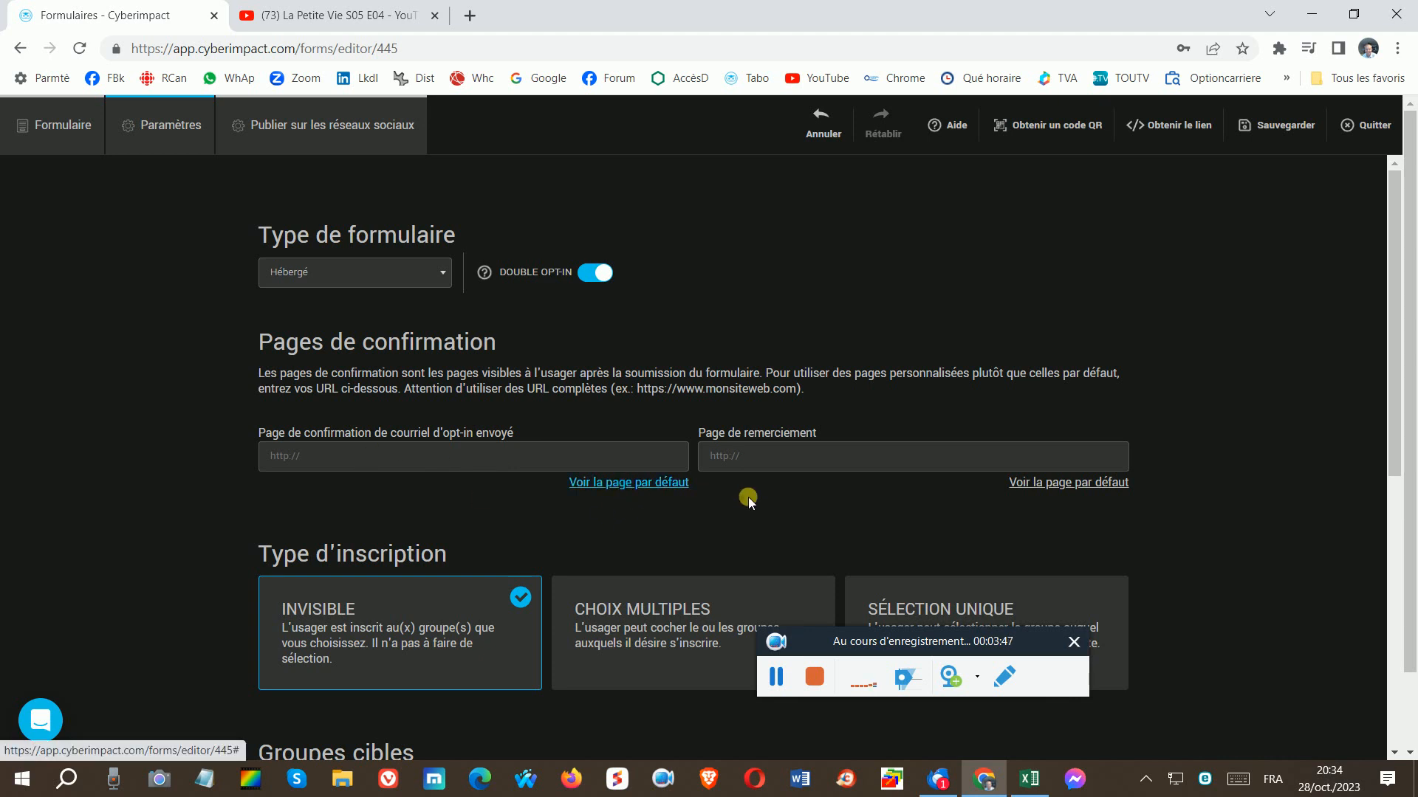
Step: Try the Sélection unique registration type and set the form back to Invisible
{"action": "scroll", "coordinate": [1057, 452], "scroll_direction": "down", "scroll_amount": 1}
{"action": "scroll", "coordinate": [1057, 452], "scroll_direction": "down", "scroll_amount": 1}
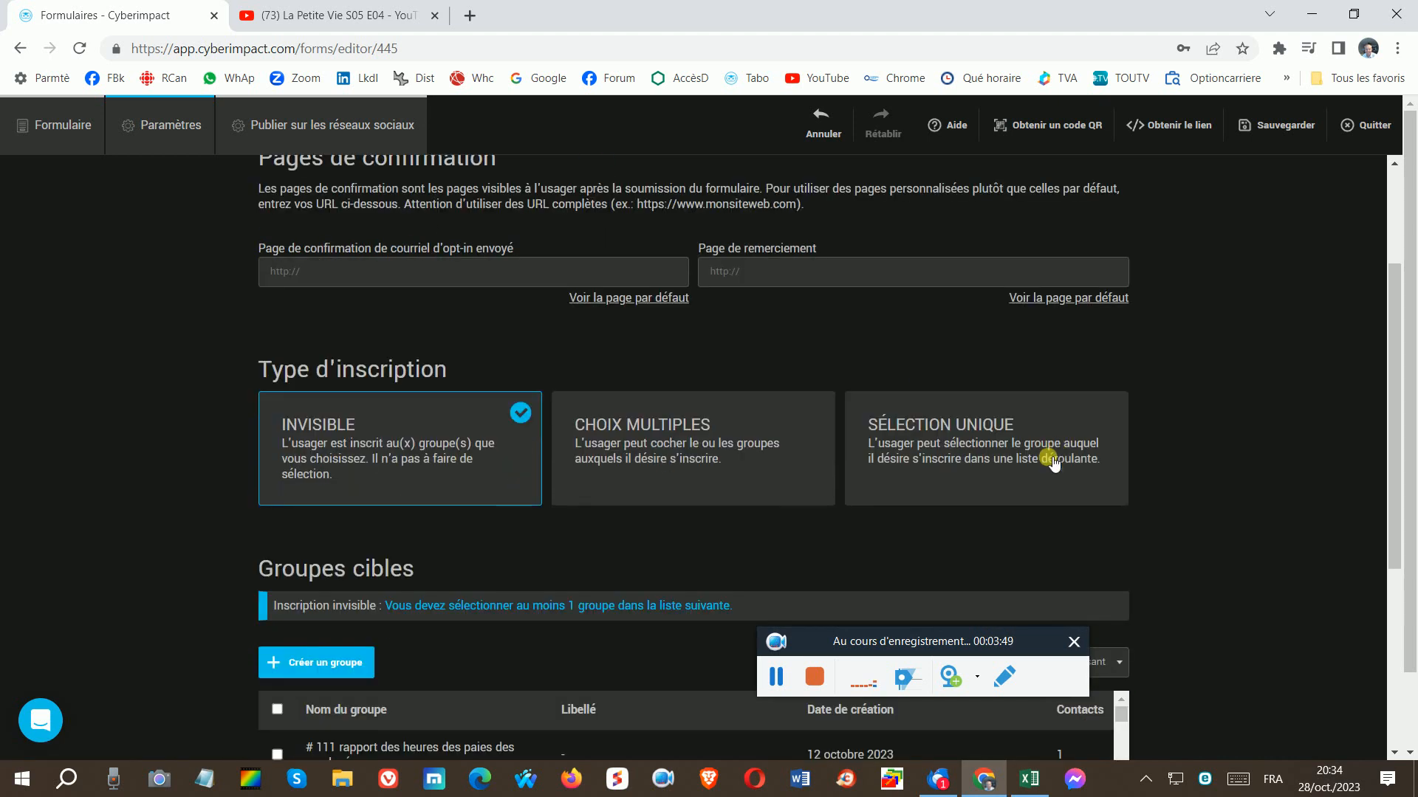
{"action": "scroll", "coordinate": [1048, 458], "scroll_direction": "down", "scroll_amount": 1}
{"action": "scroll", "coordinate": [349, 399], "scroll_direction": "down", "scroll_amount": 1}
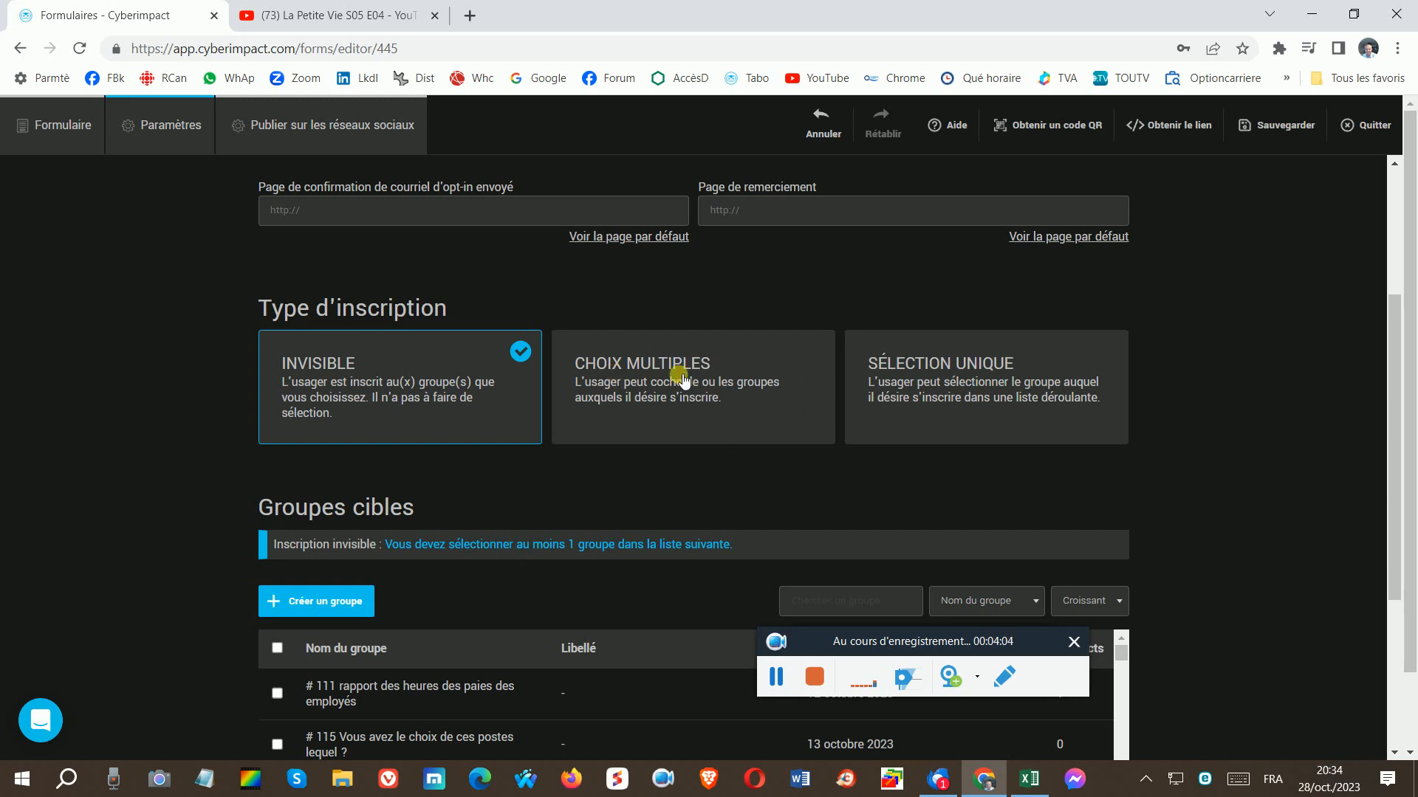
{"action": "left_click", "coordinate": [954, 402]}
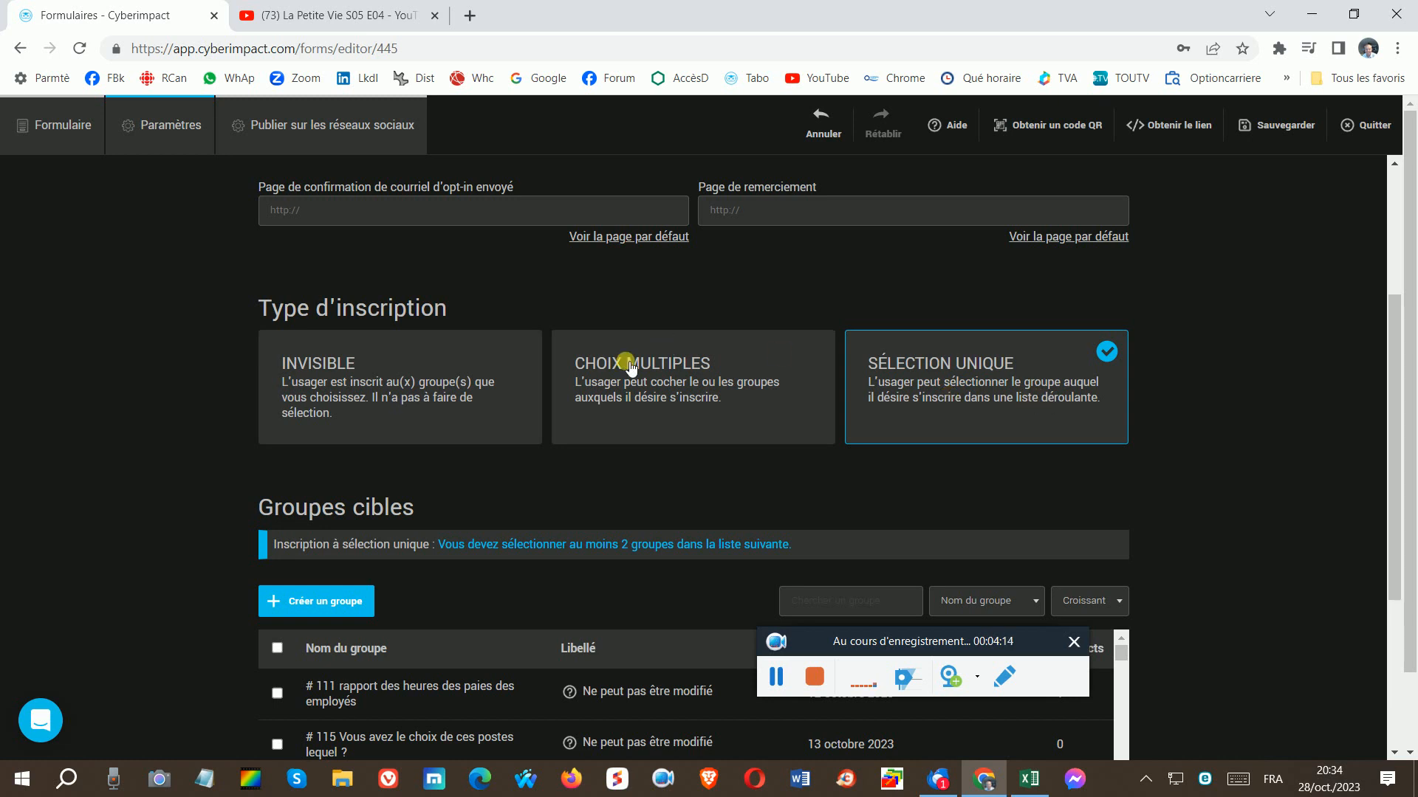
{"action": "left_click", "coordinate": [414, 403]}
Step: Select #01 Groupe_test and the #01.1 group as the form's target groups
{"action": "scroll", "coordinate": [417, 406], "scroll_direction": "down", "scroll_amount": 3}
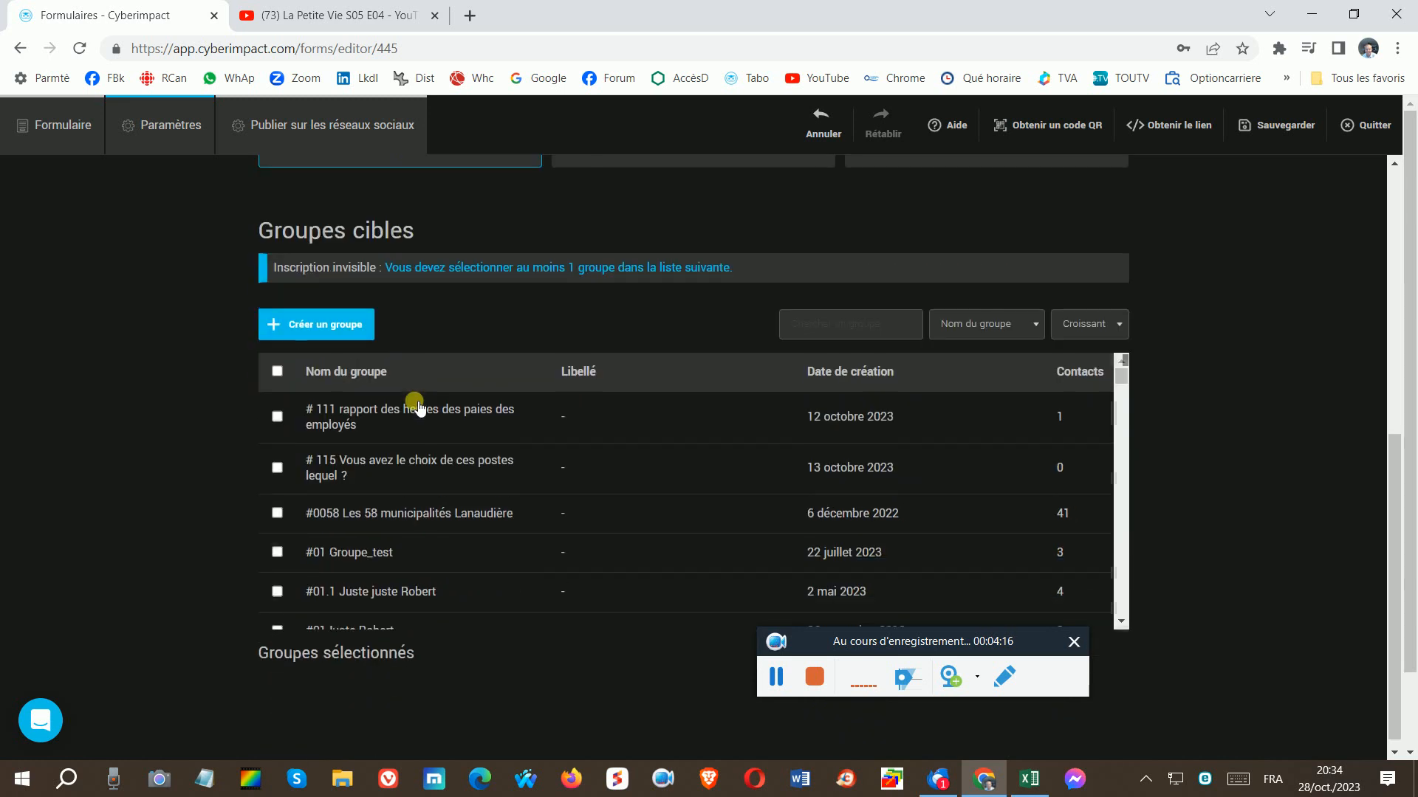
{"action": "scroll", "coordinate": [412, 404], "scroll_direction": "up", "scroll_amount": 1}
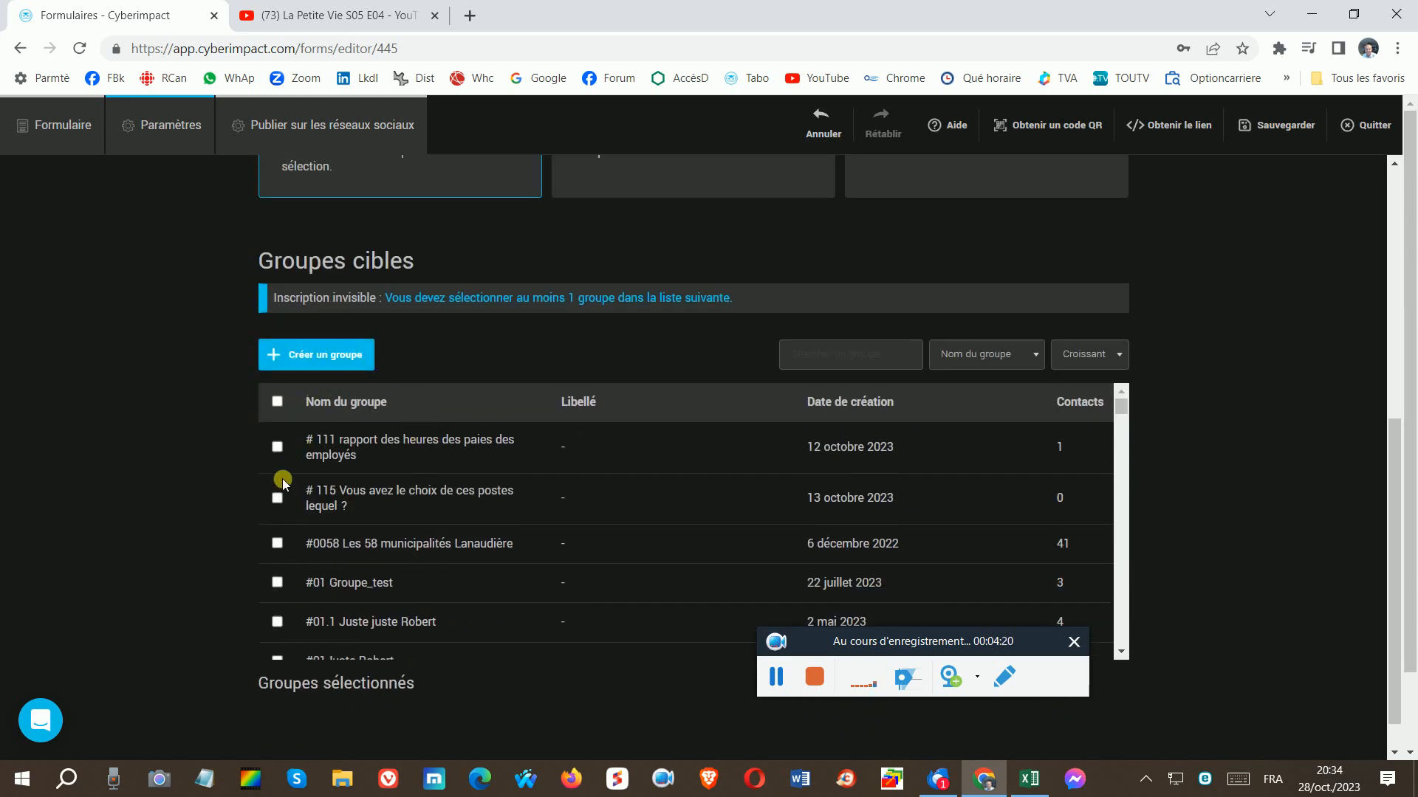
{"action": "left_click", "coordinate": [276, 584]}
{"action": "scroll", "coordinate": [525, 676], "scroll_direction": "down", "scroll_amount": 1}
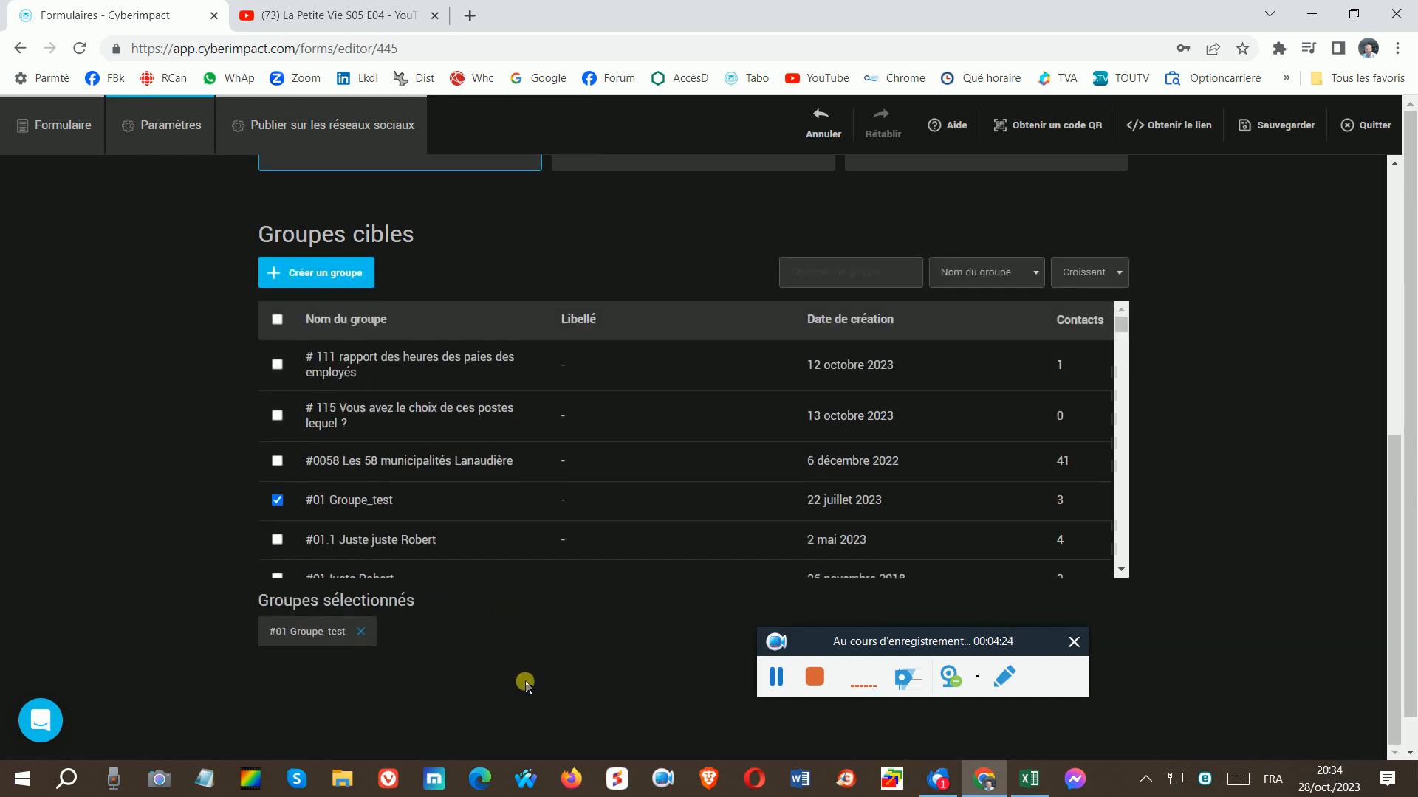
{"action": "left_click", "coordinate": [276, 540]}
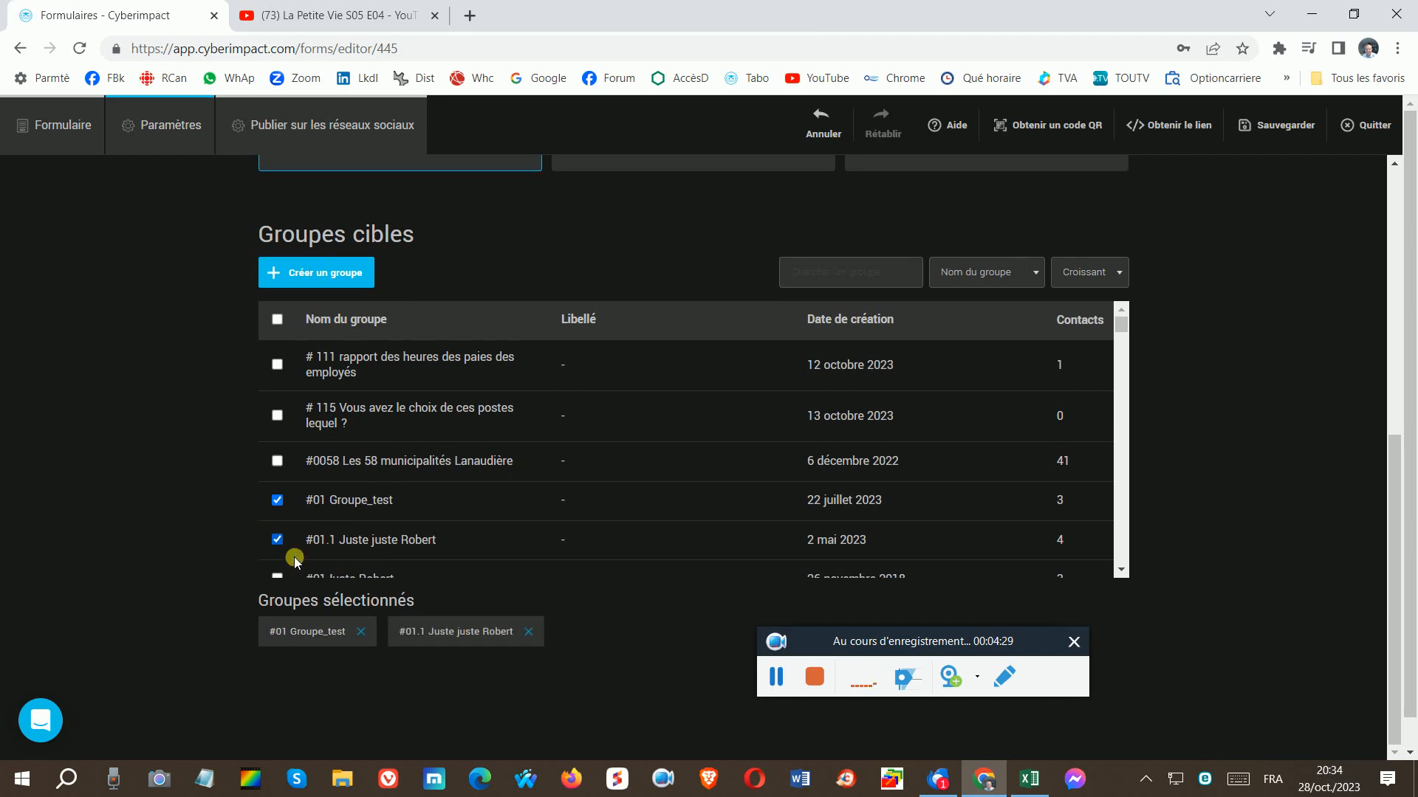
{"action": "scroll", "coordinate": [605, 384], "scroll_direction": "up", "scroll_amount": 3}
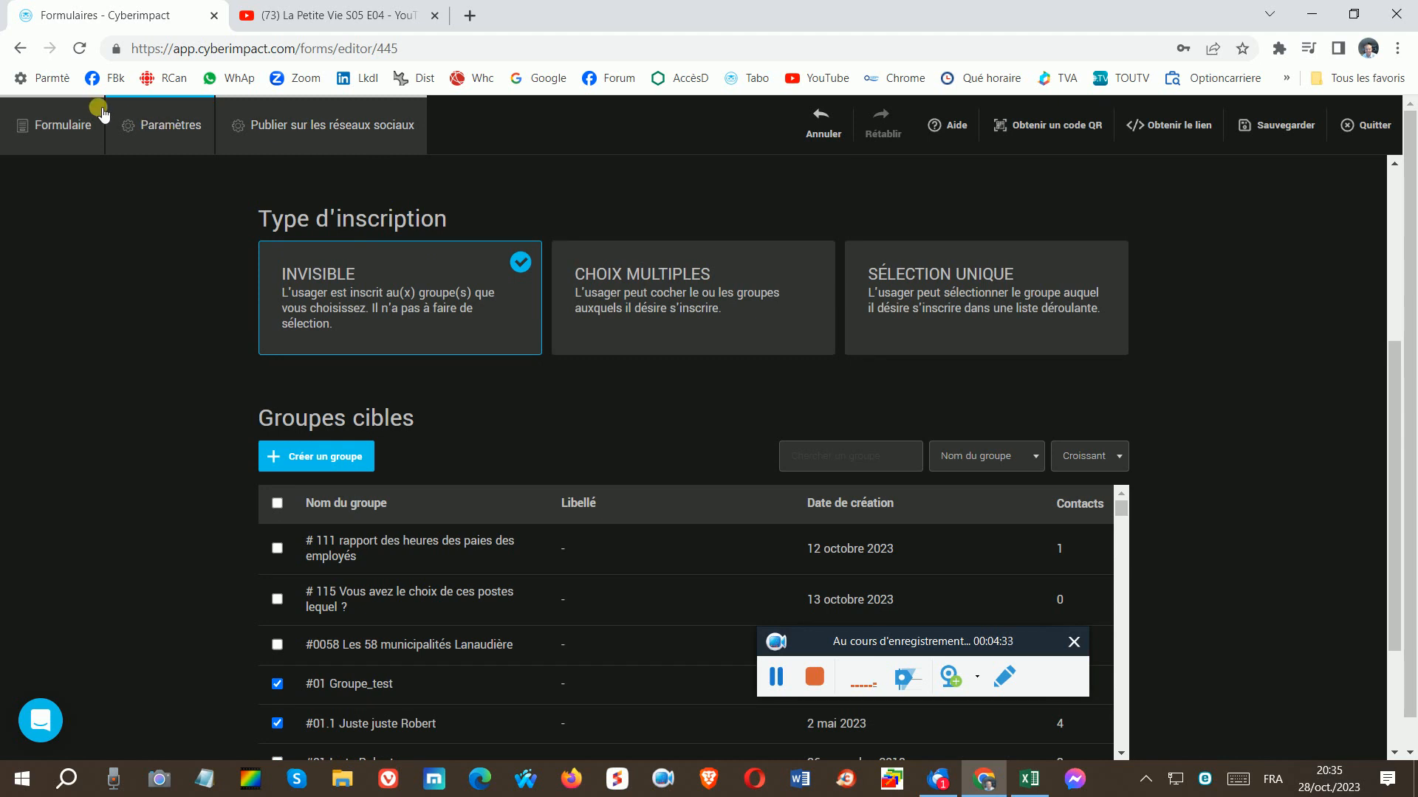
Step: Preview the form's layout in the mobile view and return to the desktop browser view
{"action": "left_click", "coordinate": [65, 130]}
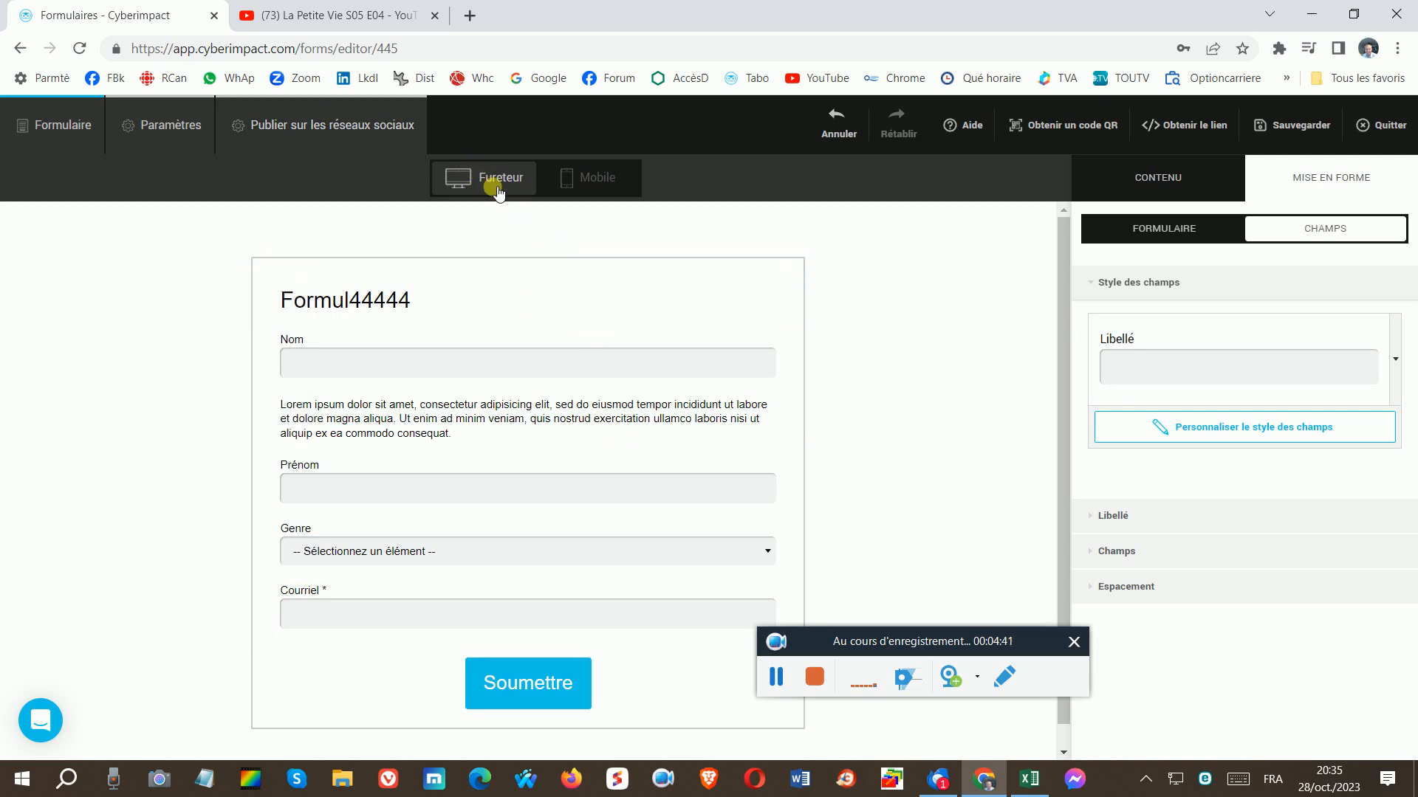
{"action": "left_click", "coordinate": [596, 185]}
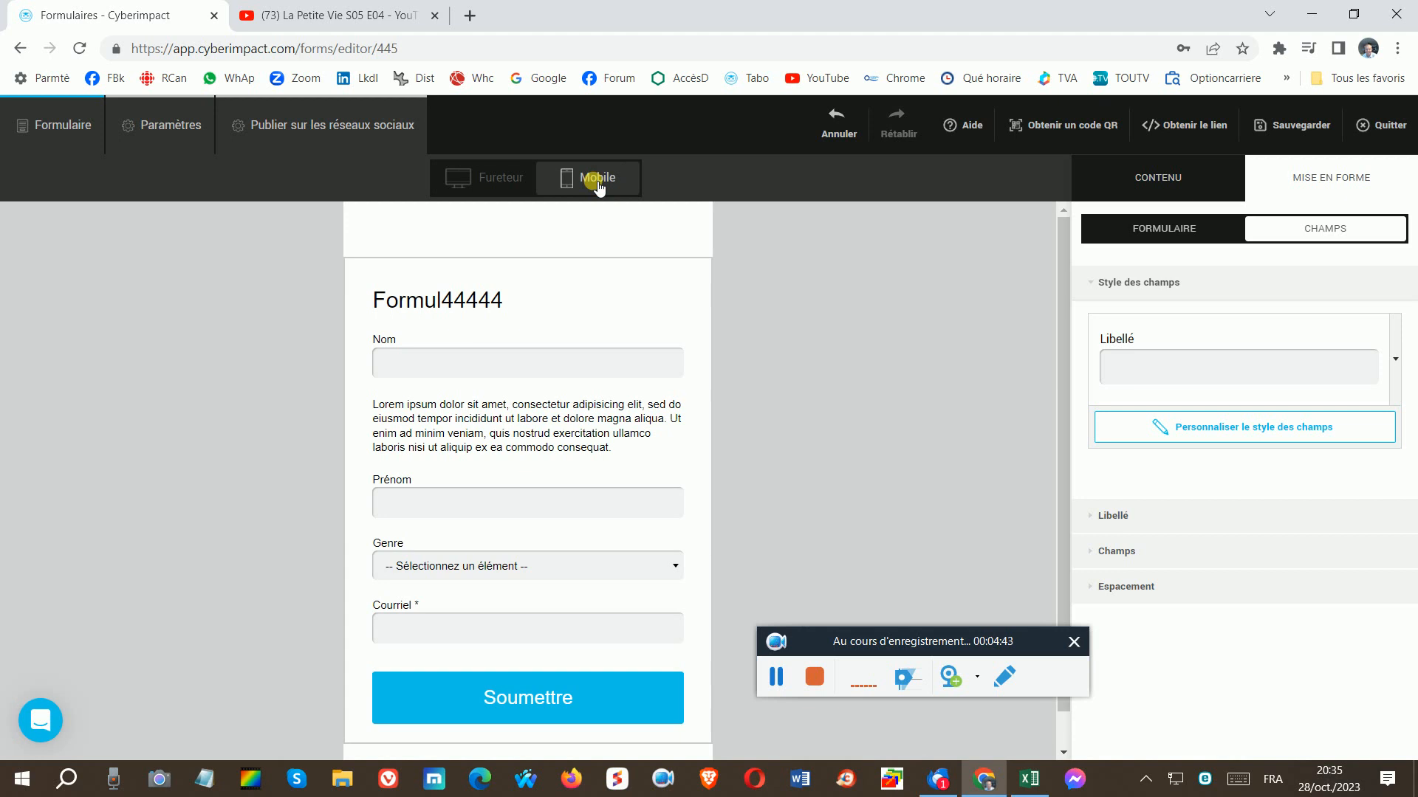
{"action": "left_click", "coordinate": [482, 176]}
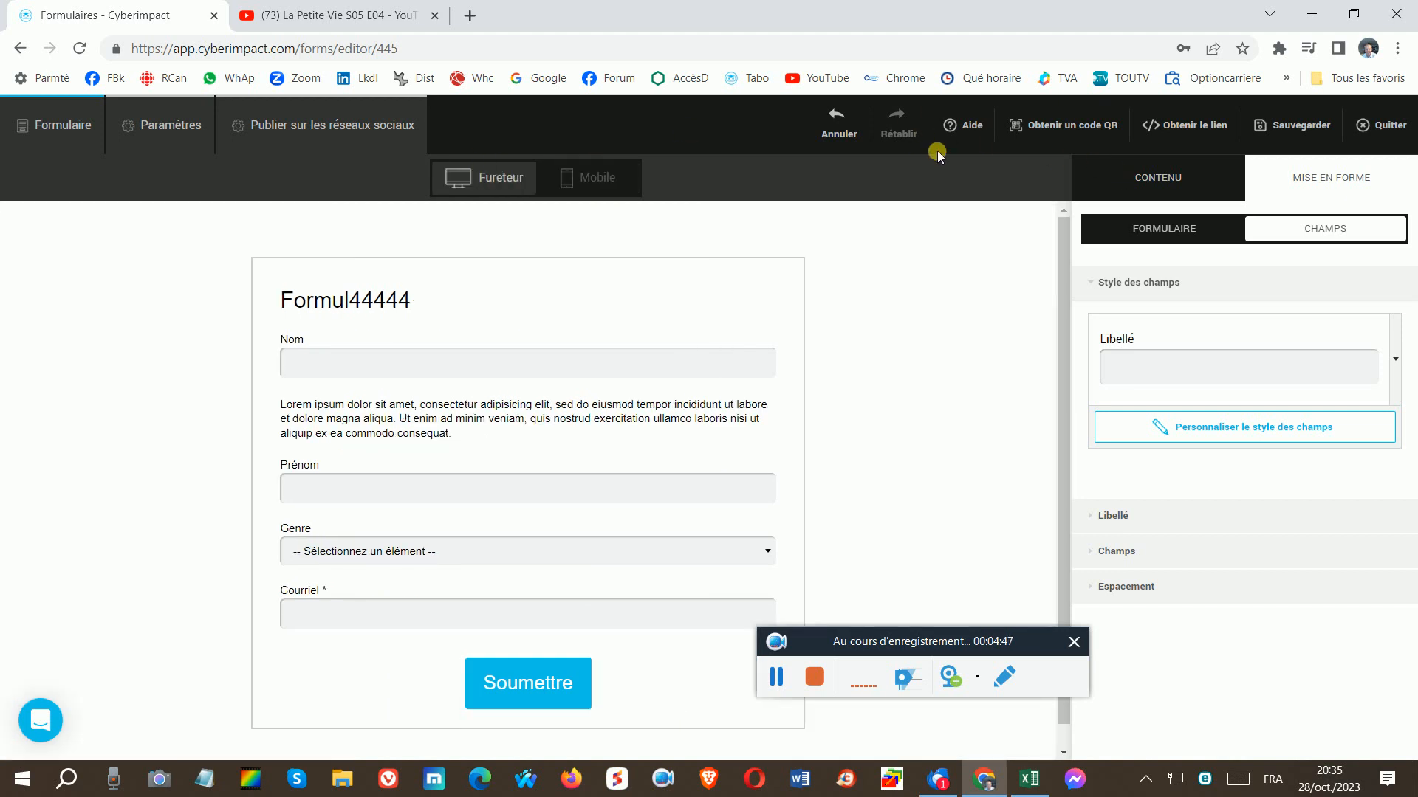
Step: Save the form's changes and copy its public link
{"action": "left_click", "coordinate": [1190, 127]}
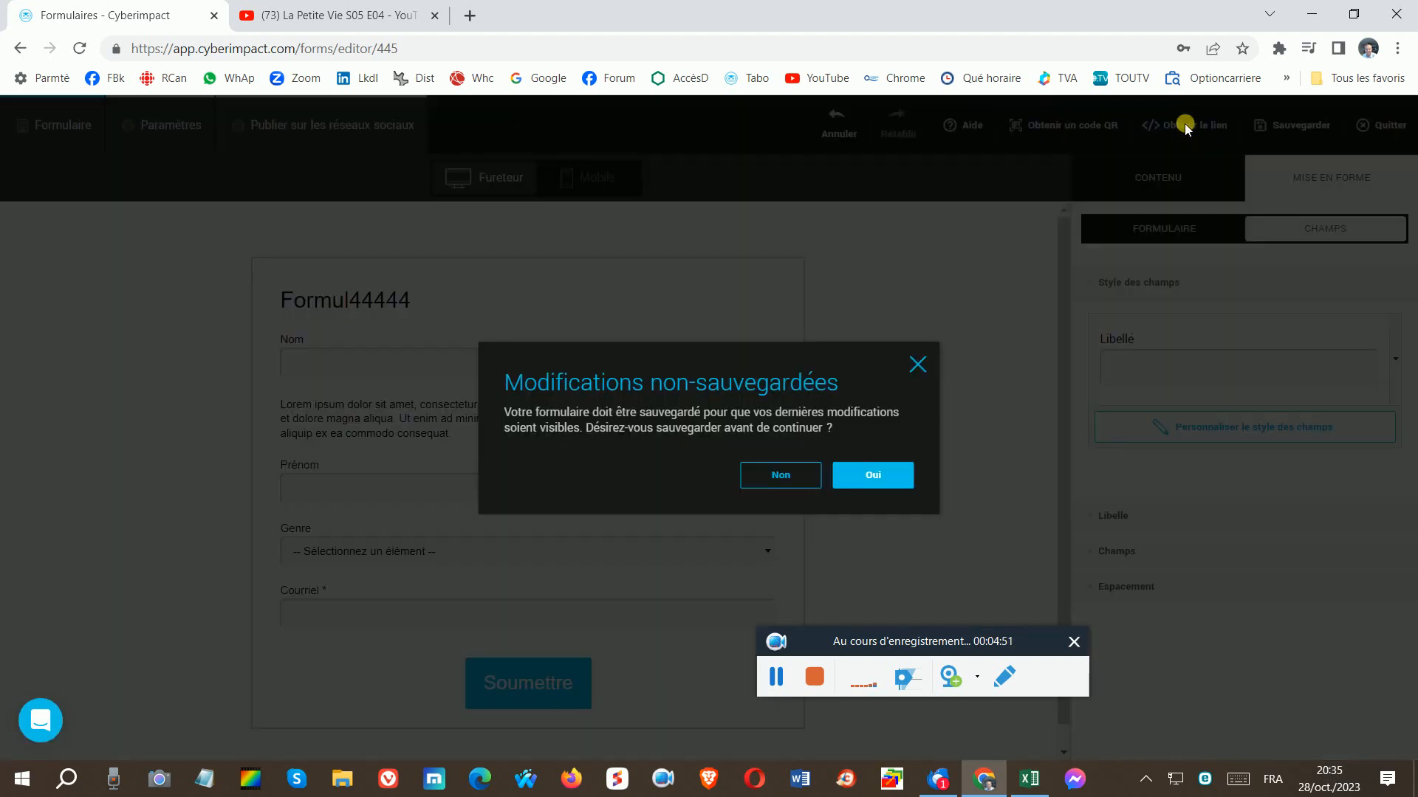
{"action": "left_click", "coordinate": [874, 476]}
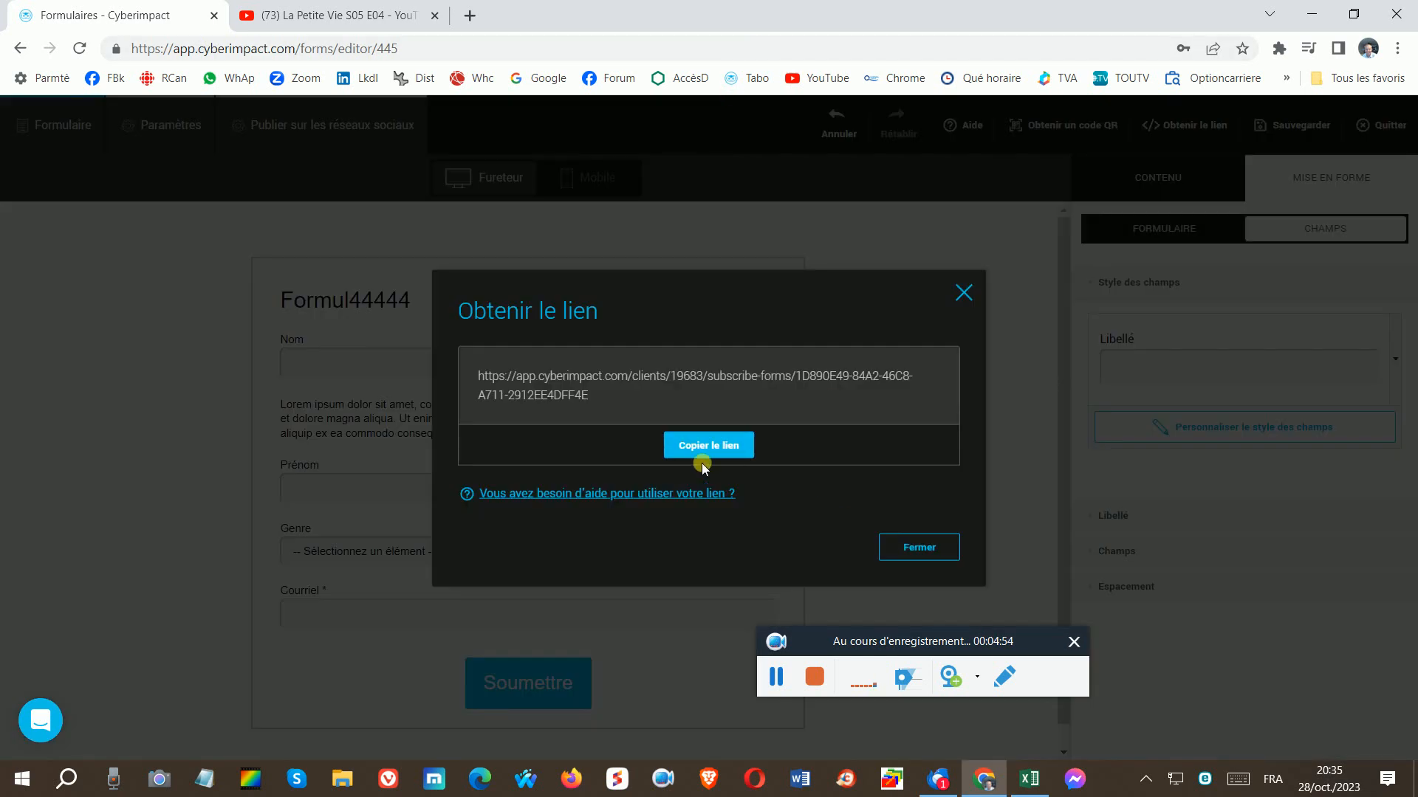
{"action": "left_click", "coordinate": [703, 452]}
{"action": "key", "text": "ctrl+c"}
{"action": "left_click", "coordinate": [932, 553]}
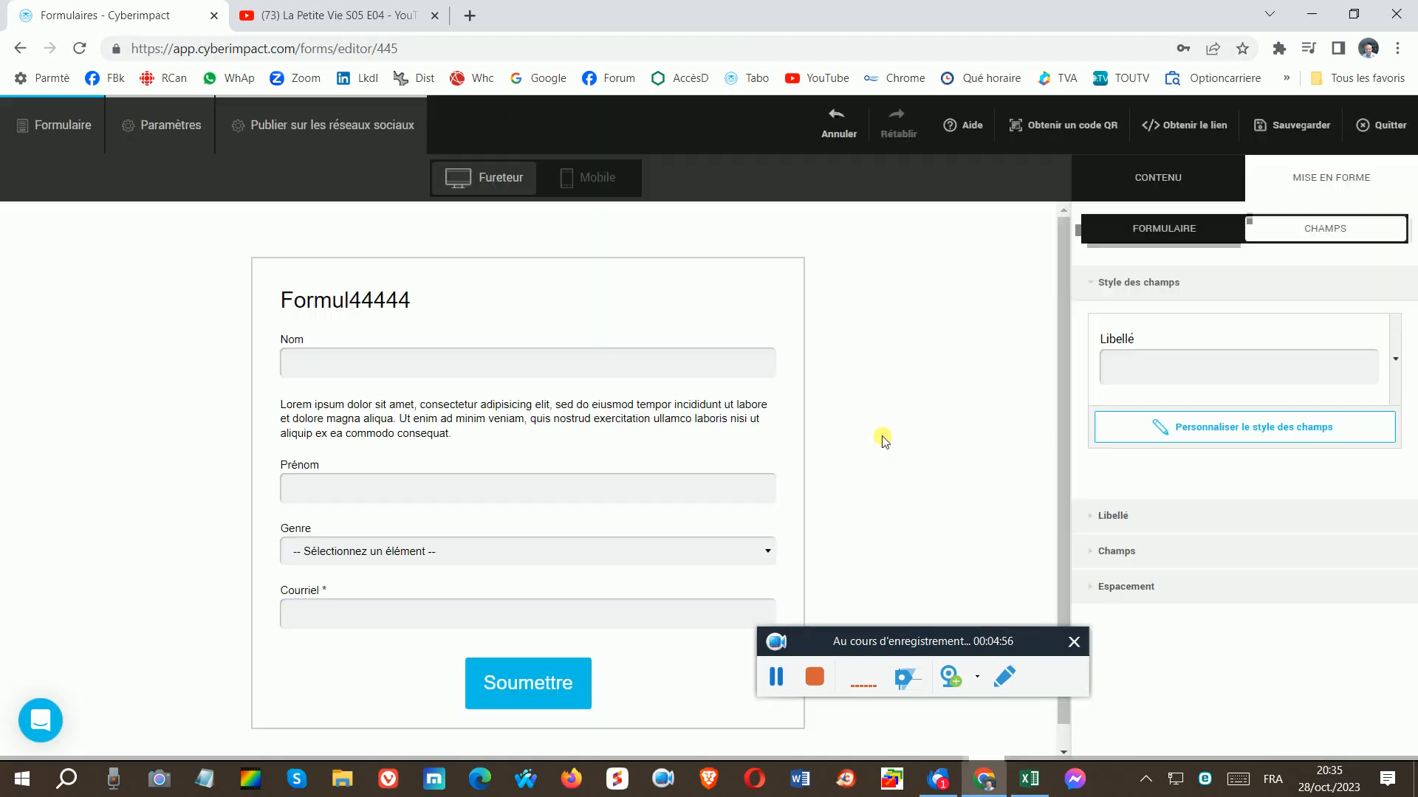
Step: Open the copied form link in a new browser tab
{"action": "left_click", "coordinate": [468, 16]}
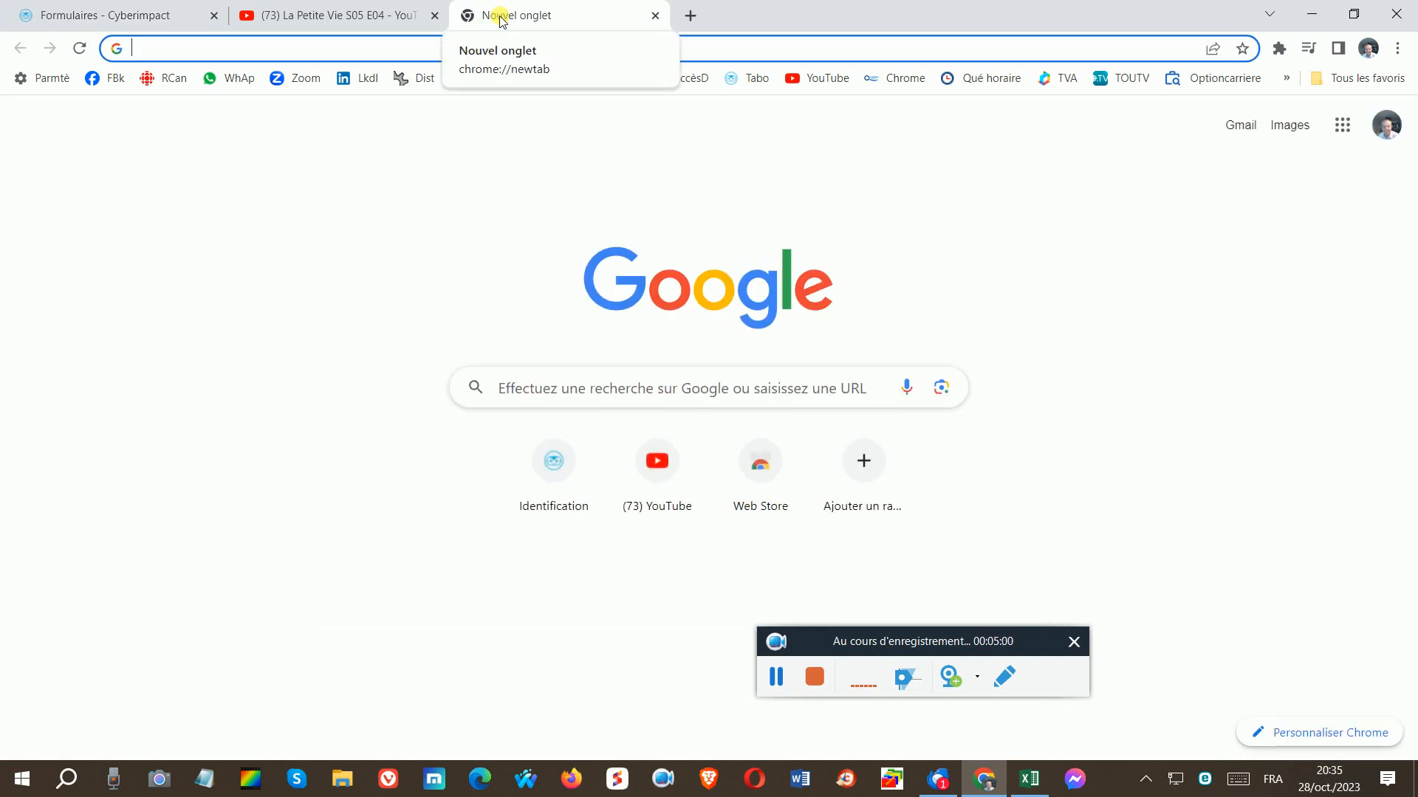
{"action": "key", "text": "ctrl+v"}
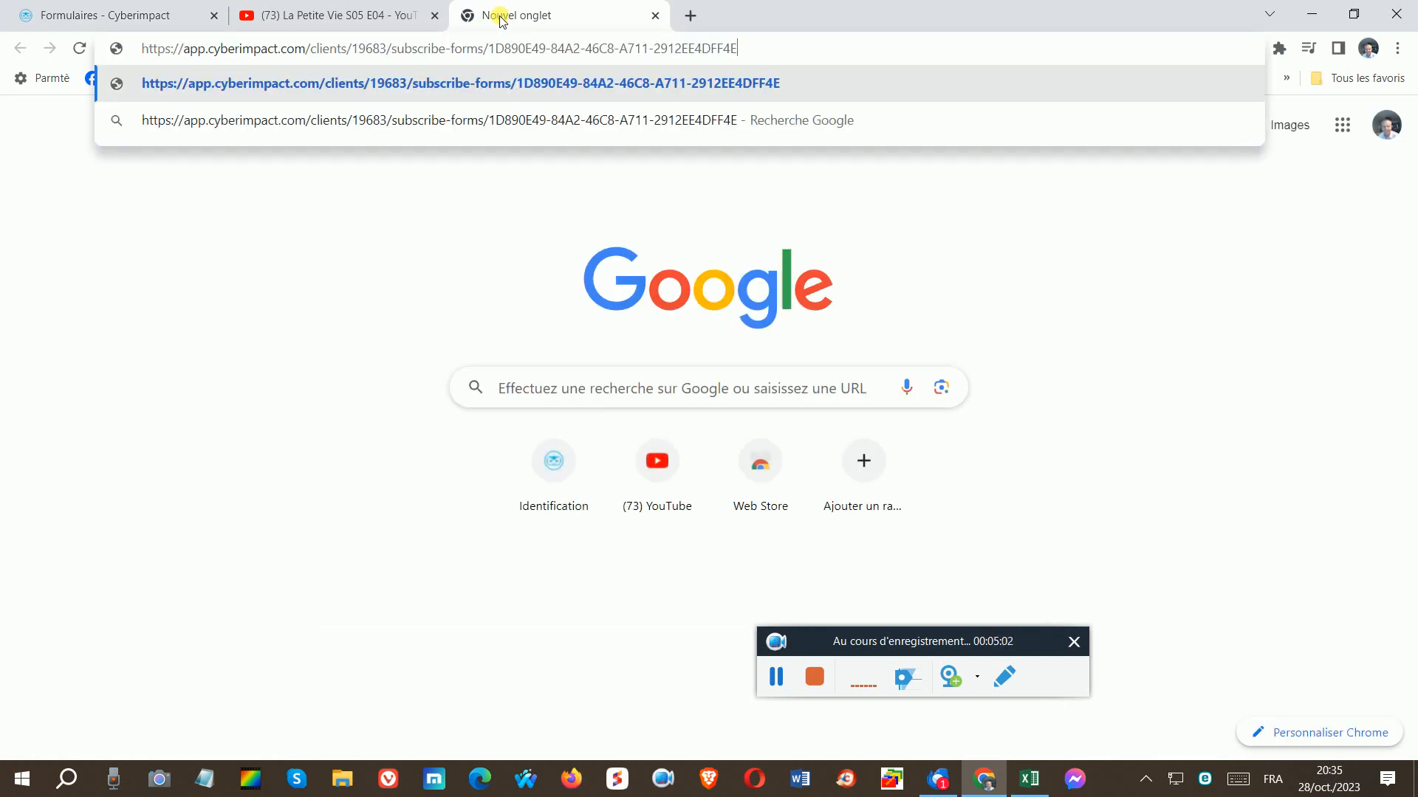
{"action": "key", "text": "Return"}
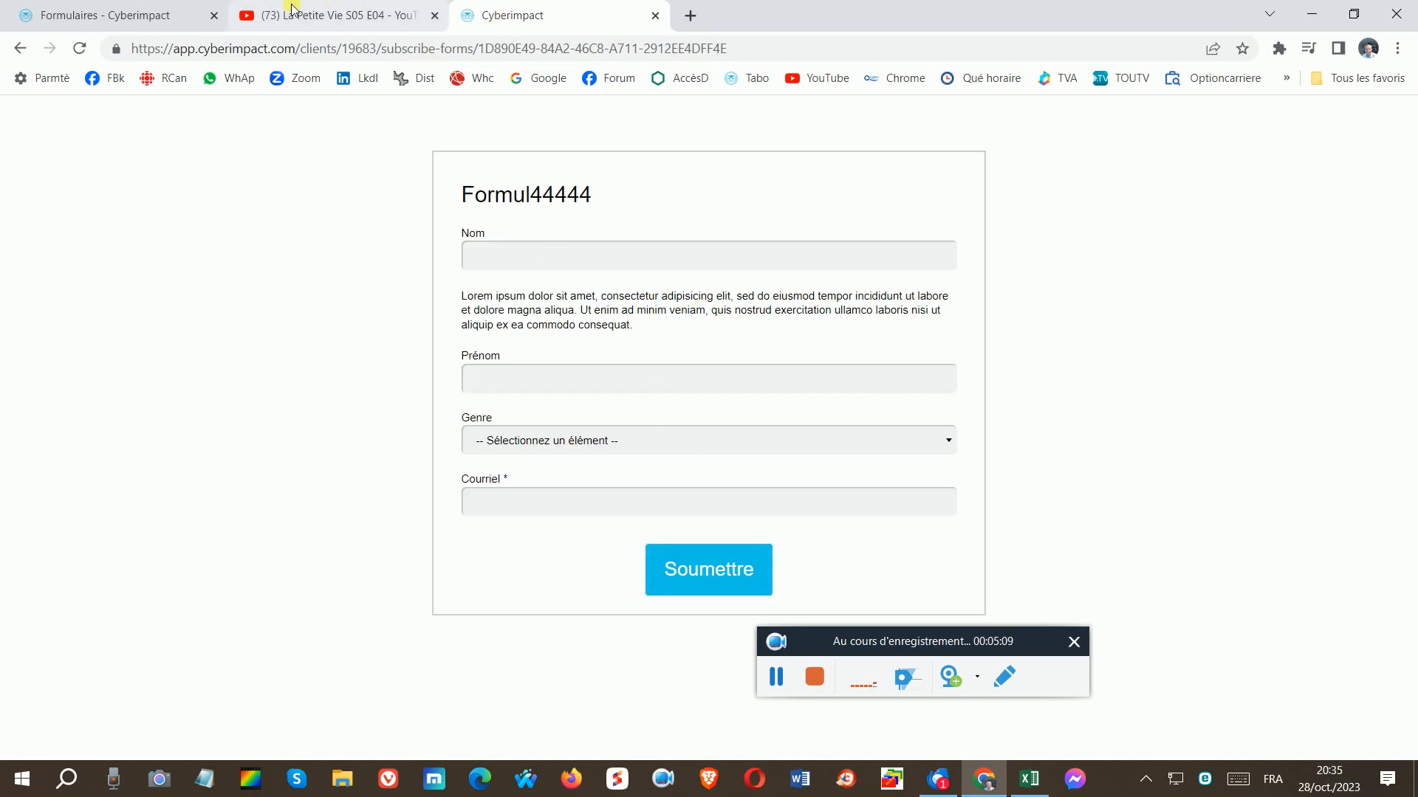
Step: Return to the form editor and review the custom text block's options and the available content fields
{"action": "left_click", "coordinate": [130, 22]}
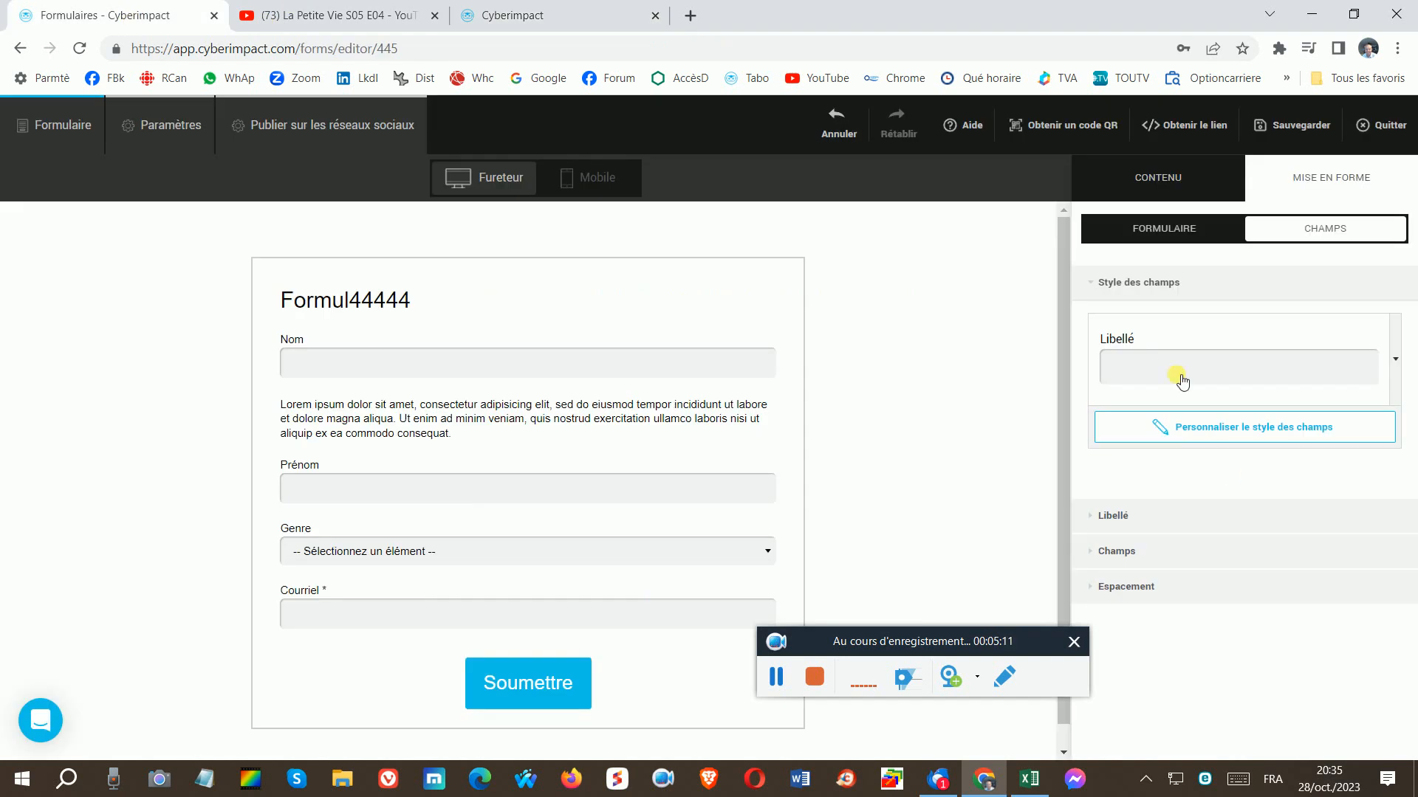
{"action": "left_click", "coordinate": [537, 434]}
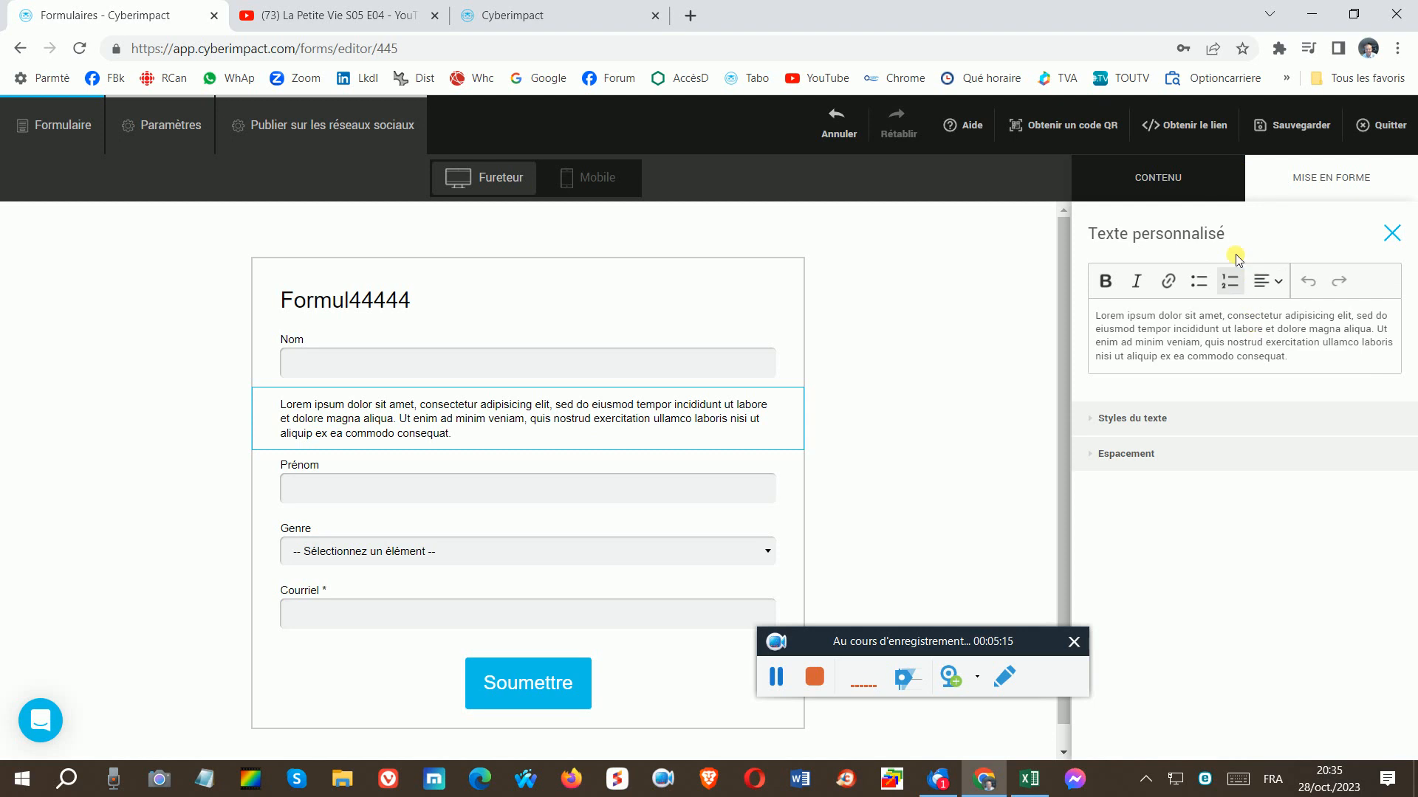
{"action": "left_click", "coordinate": [1150, 183]}
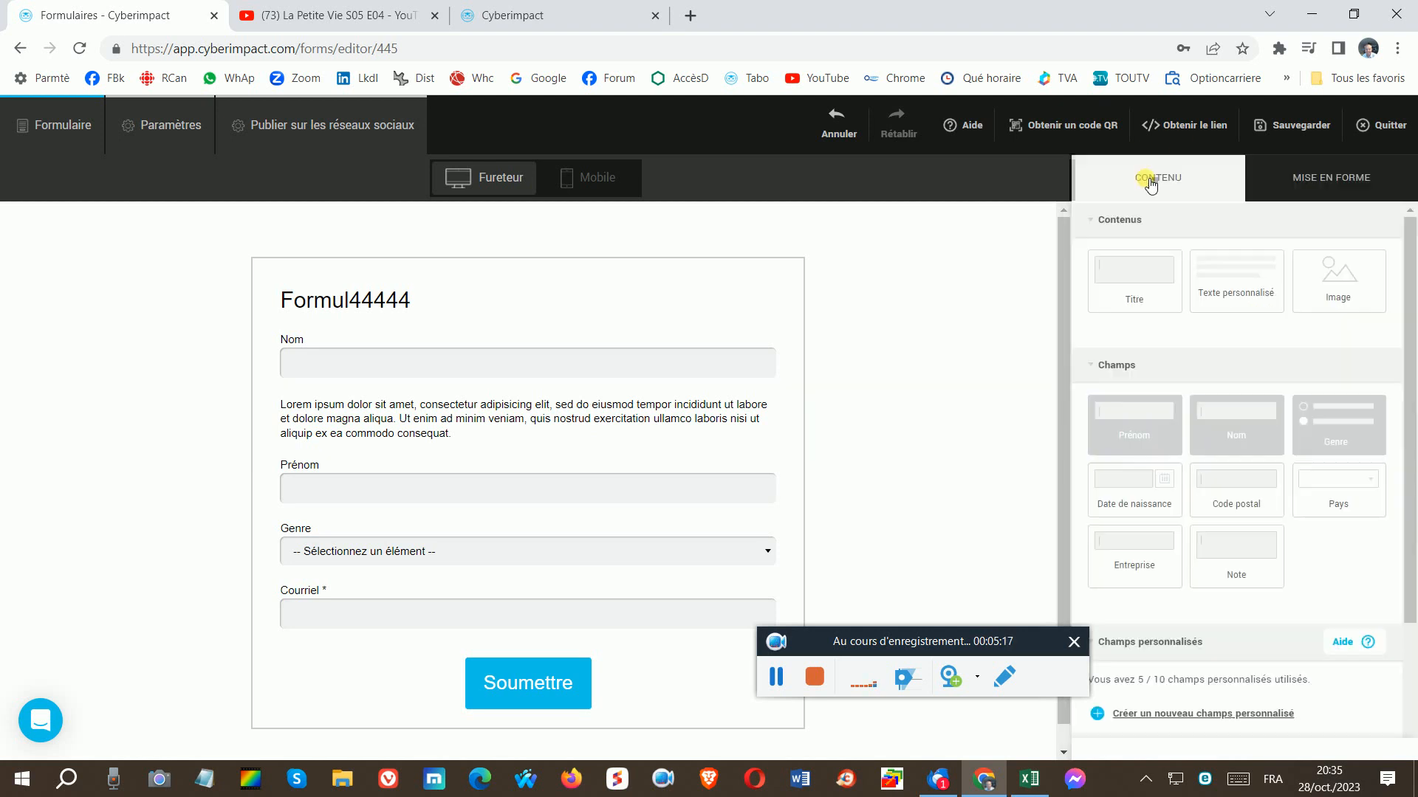
{"action": "scroll", "coordinate": [1267, 445], "scroll_direction": "down", "scroll_amount": 2}
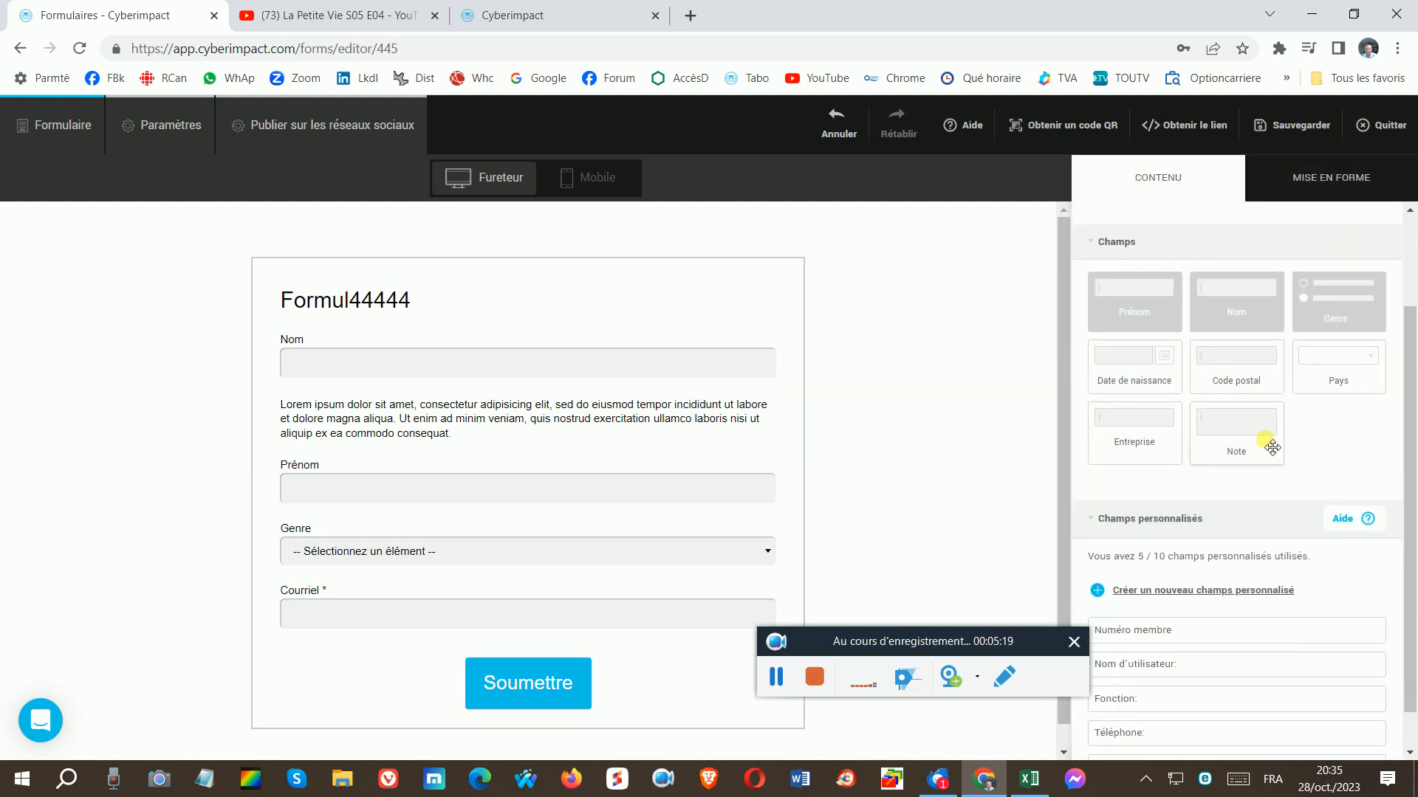
Step: Set the form page's background colour to red (E13434) and save the form
{"action": "left_click", "coordinate": [1336, 177]}
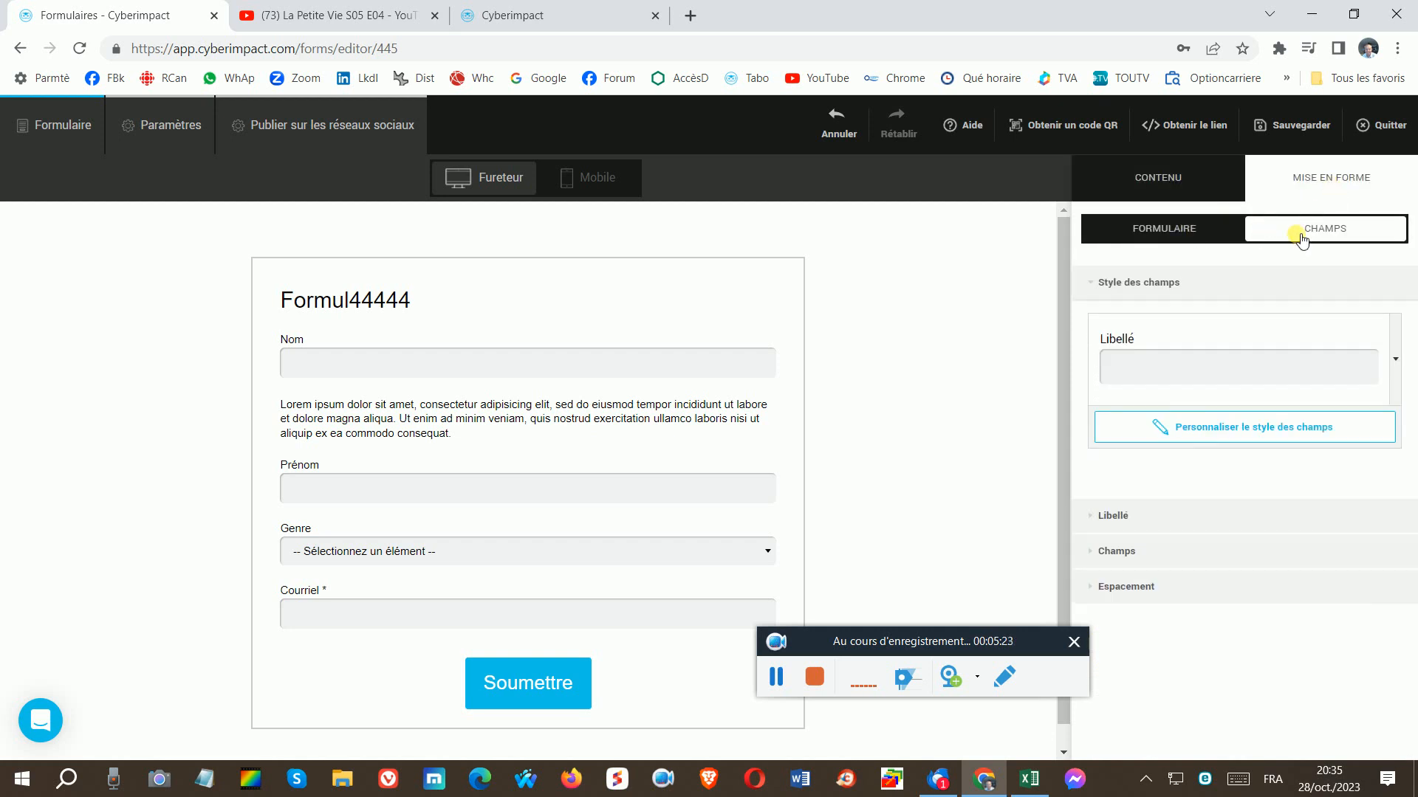
{"action": "left_click", "coordinate": [1174, 233]}
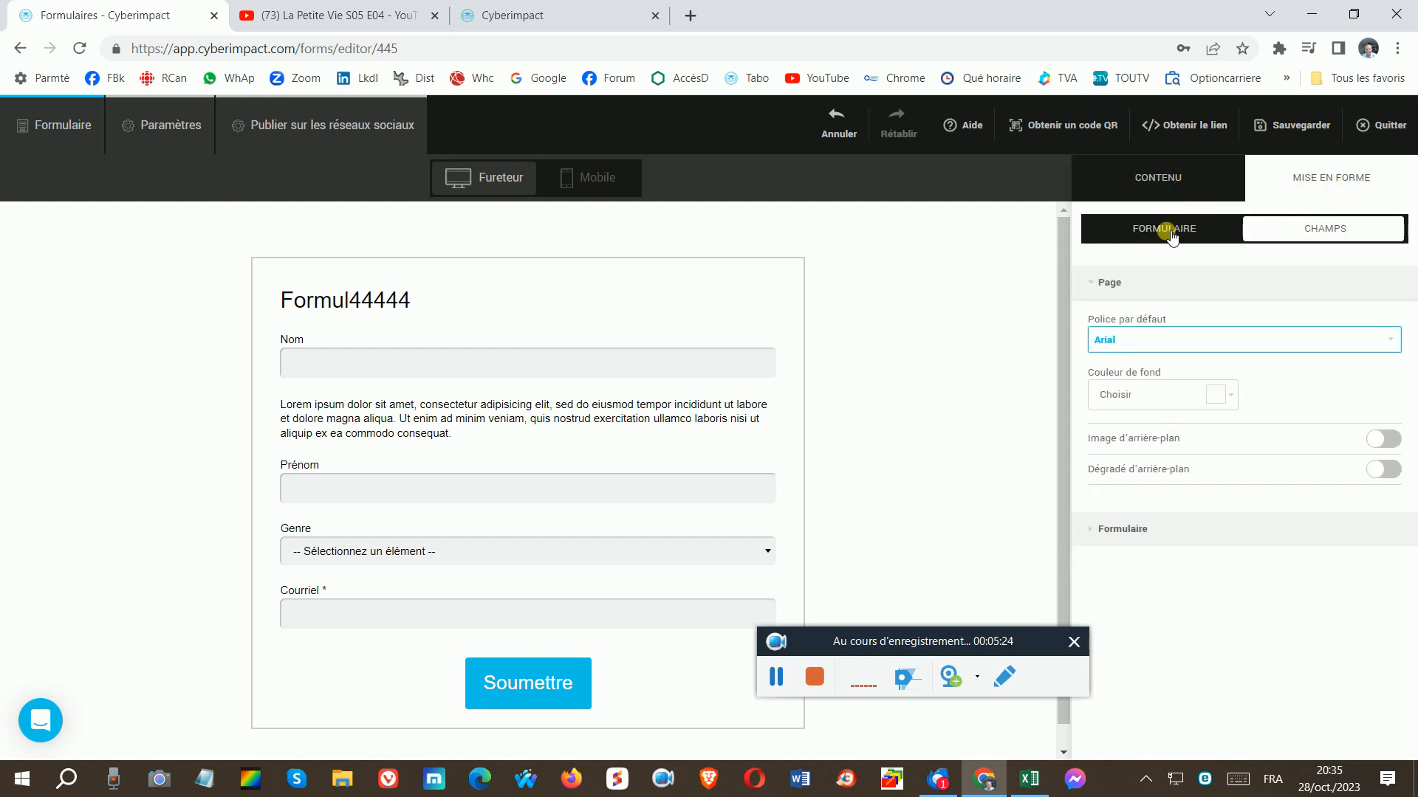
{"action": "left_click", "coordinate": [1226, 399]}
{"action": "left_click", "coordinate": [1239, 437]}
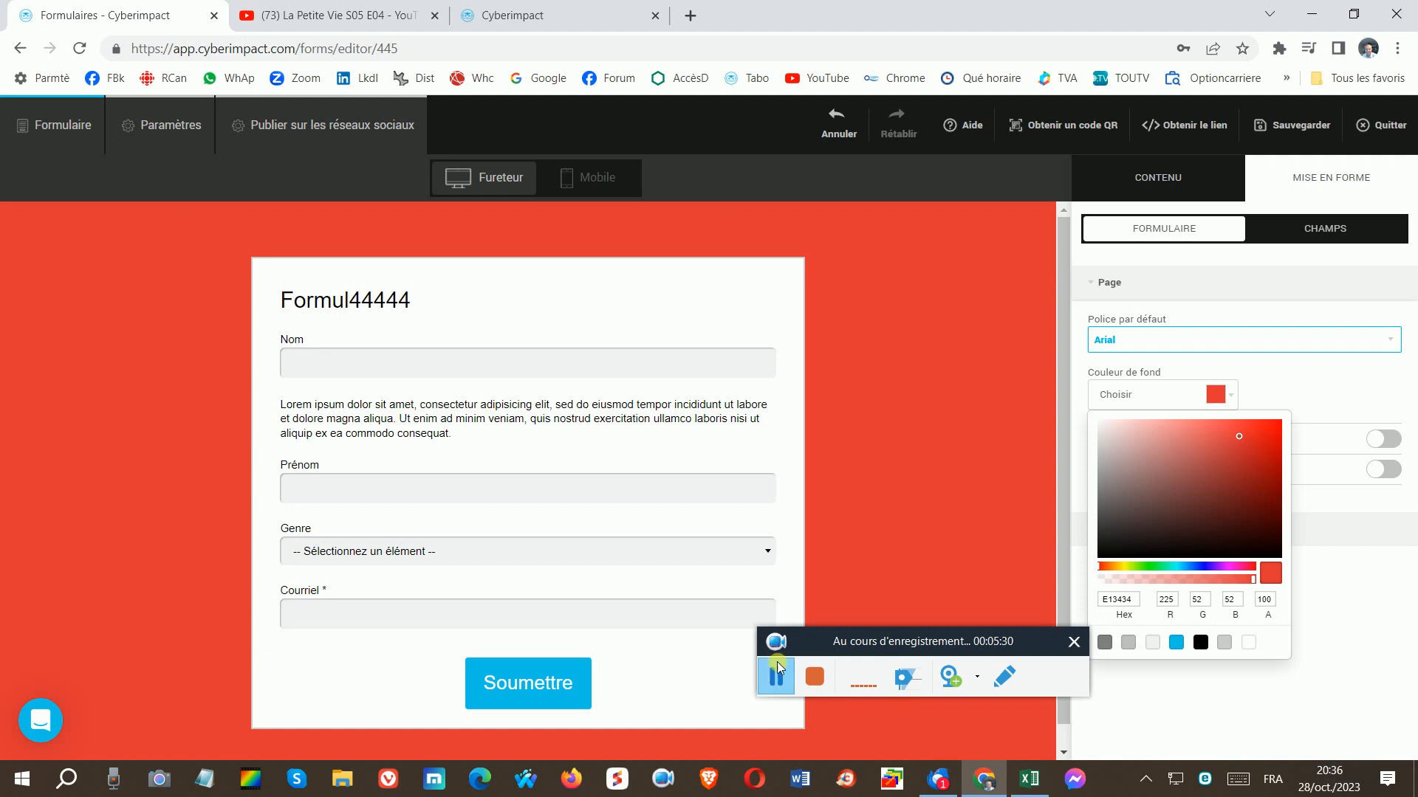
{"action": "left_click", "coordinate": [1283, 125]}
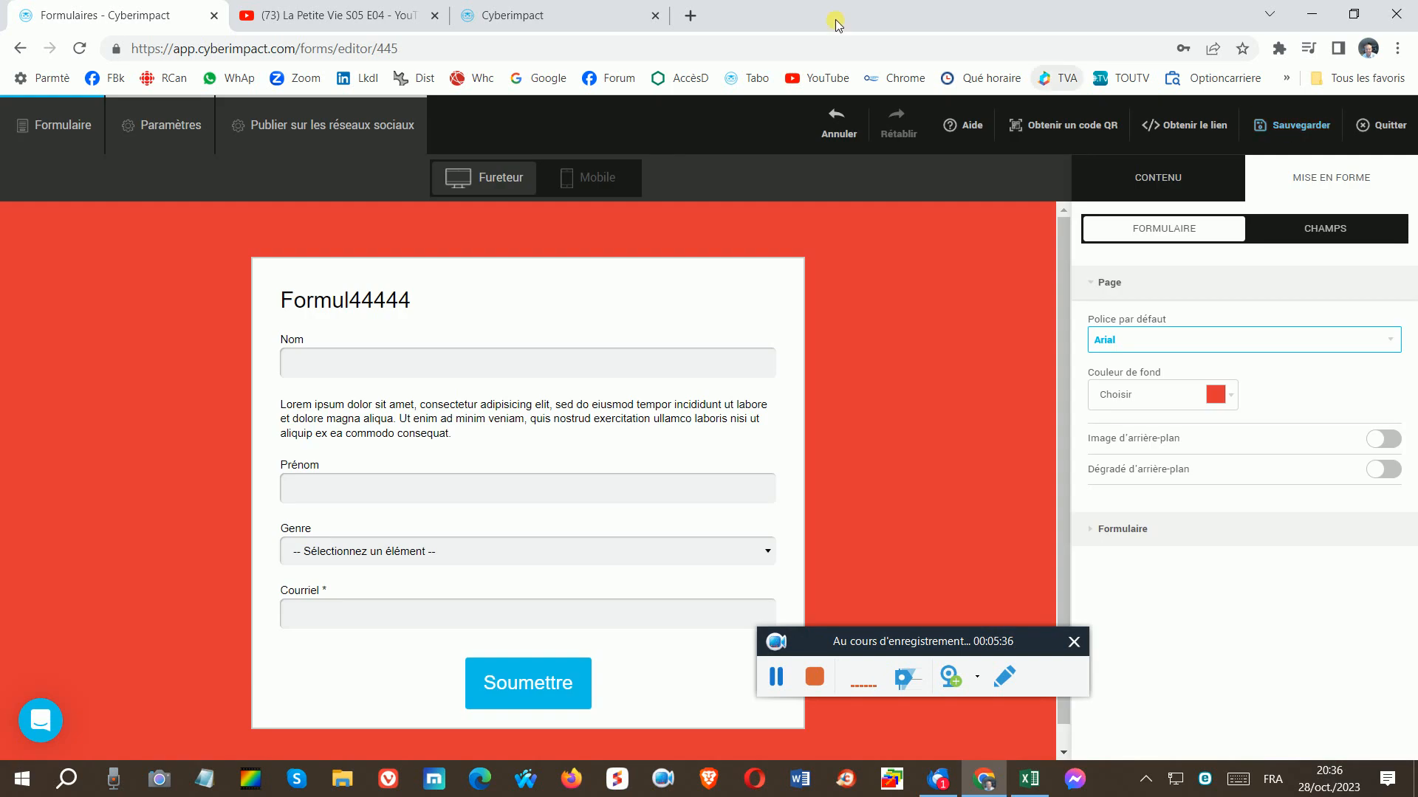
Step: Check the published form with its new background, and open the L'Agenda du Québec website in a new tab
{"action": "left_click", "coordinate": [510, 20]}
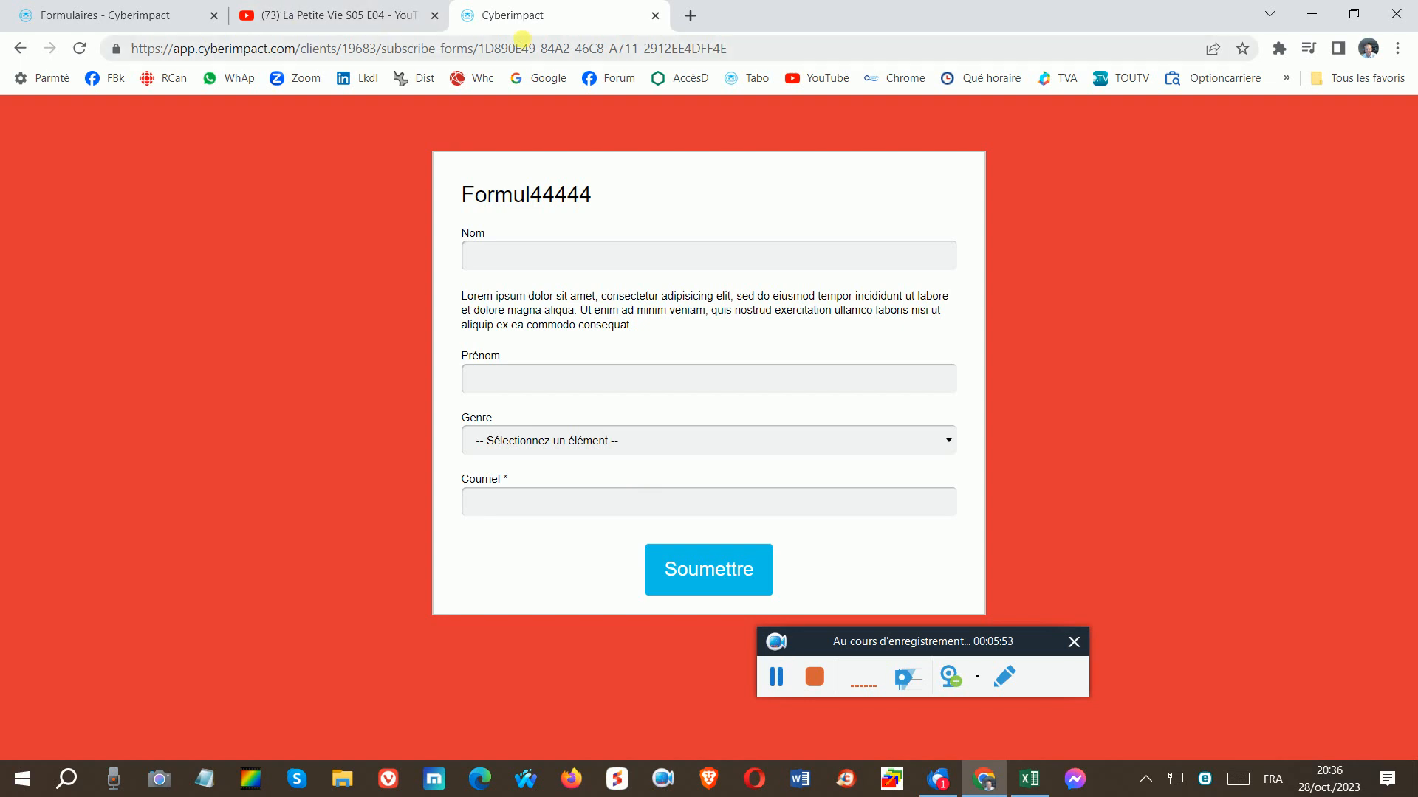
{"action": "left_click", "coordinate": [691, 15]}
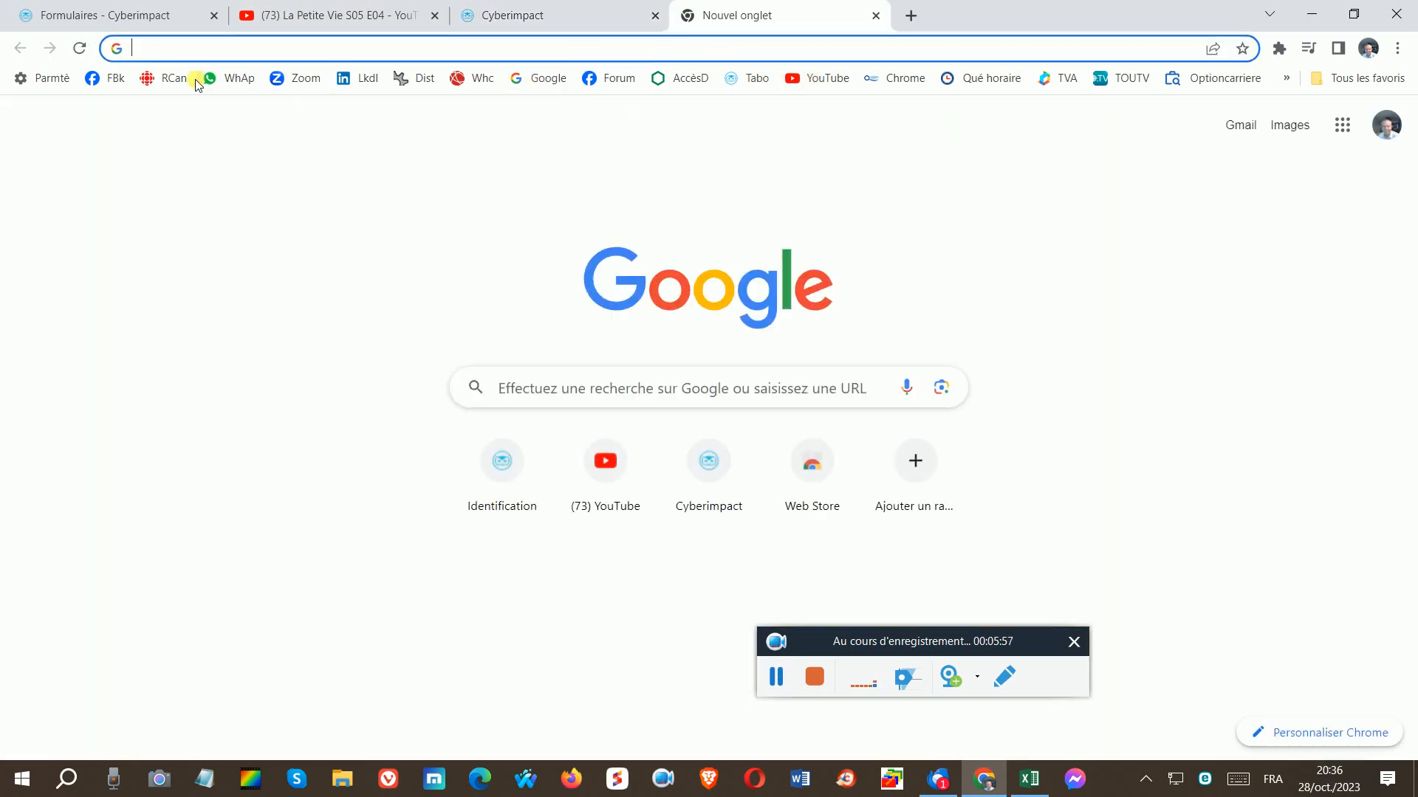
{"action": "left_click", "coordinate": [775, 677]}
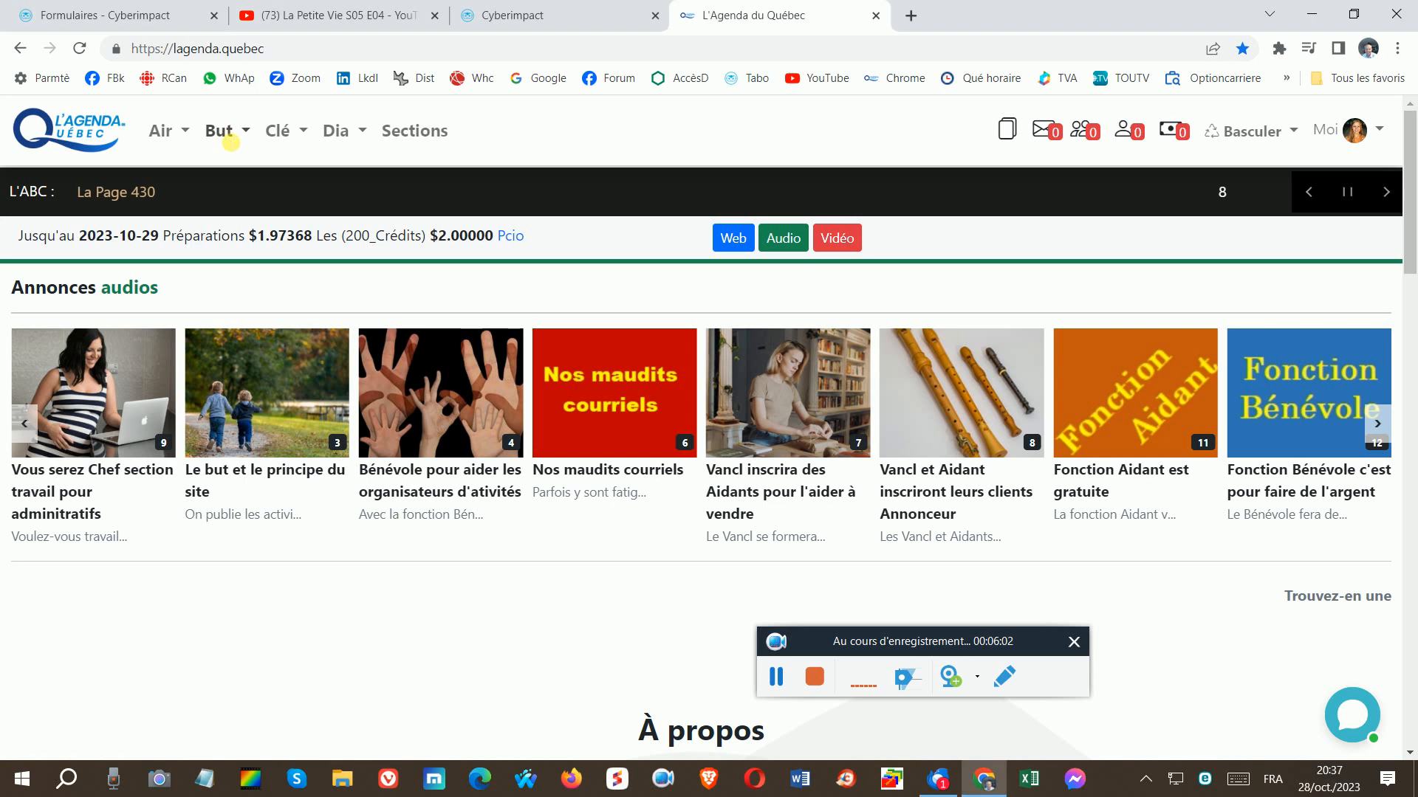
Step: Open the help page on joining the founder's team as an Aidant and follow its link to the Cyberimpact subscription form
{"action": "left_click", "coordinate": [234, 142]}
{"action": "left_click", "coordinate": [1068, 209]}
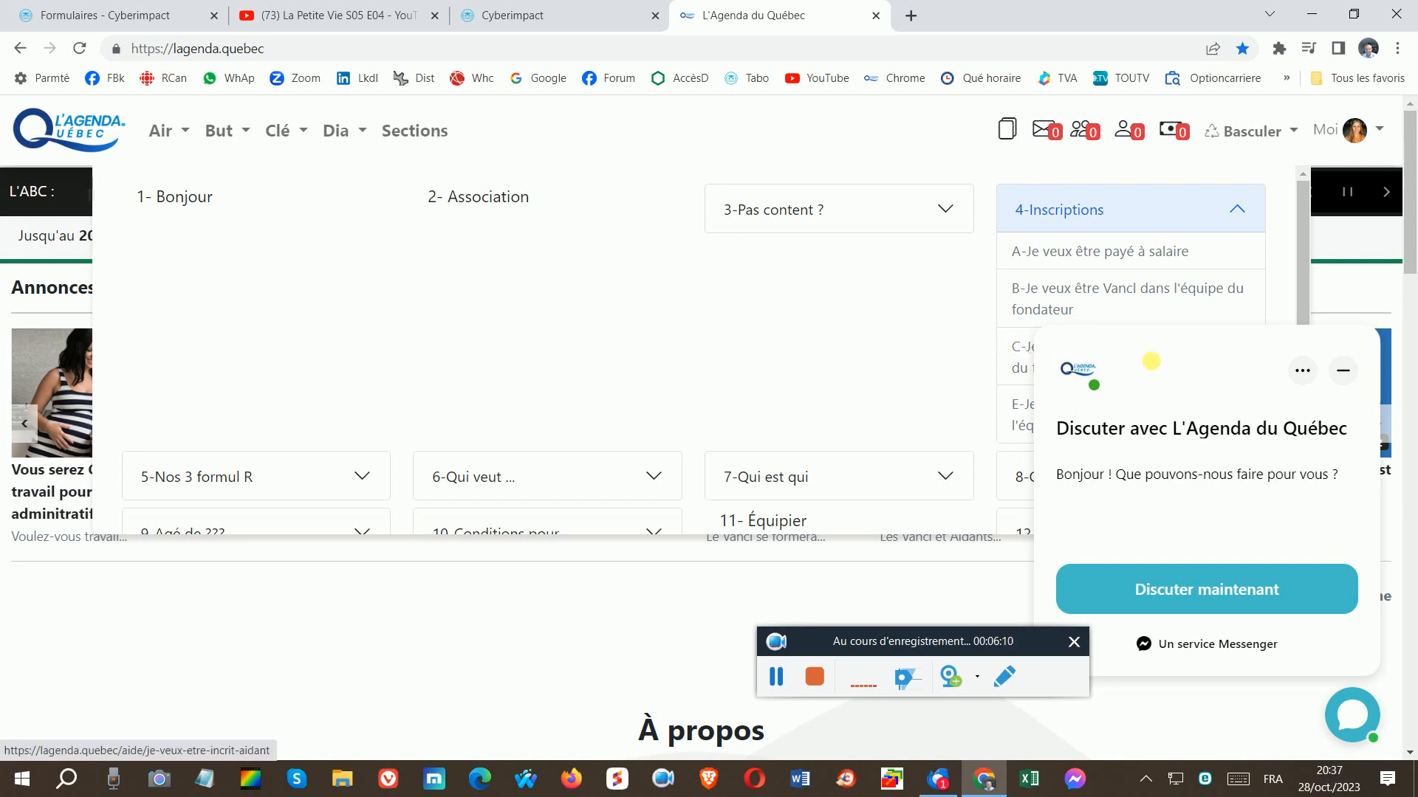
{"action": "left_click", "coordinate": [1346, 371]}
{"action": "left_click", "coordinate": [1086, 344]}
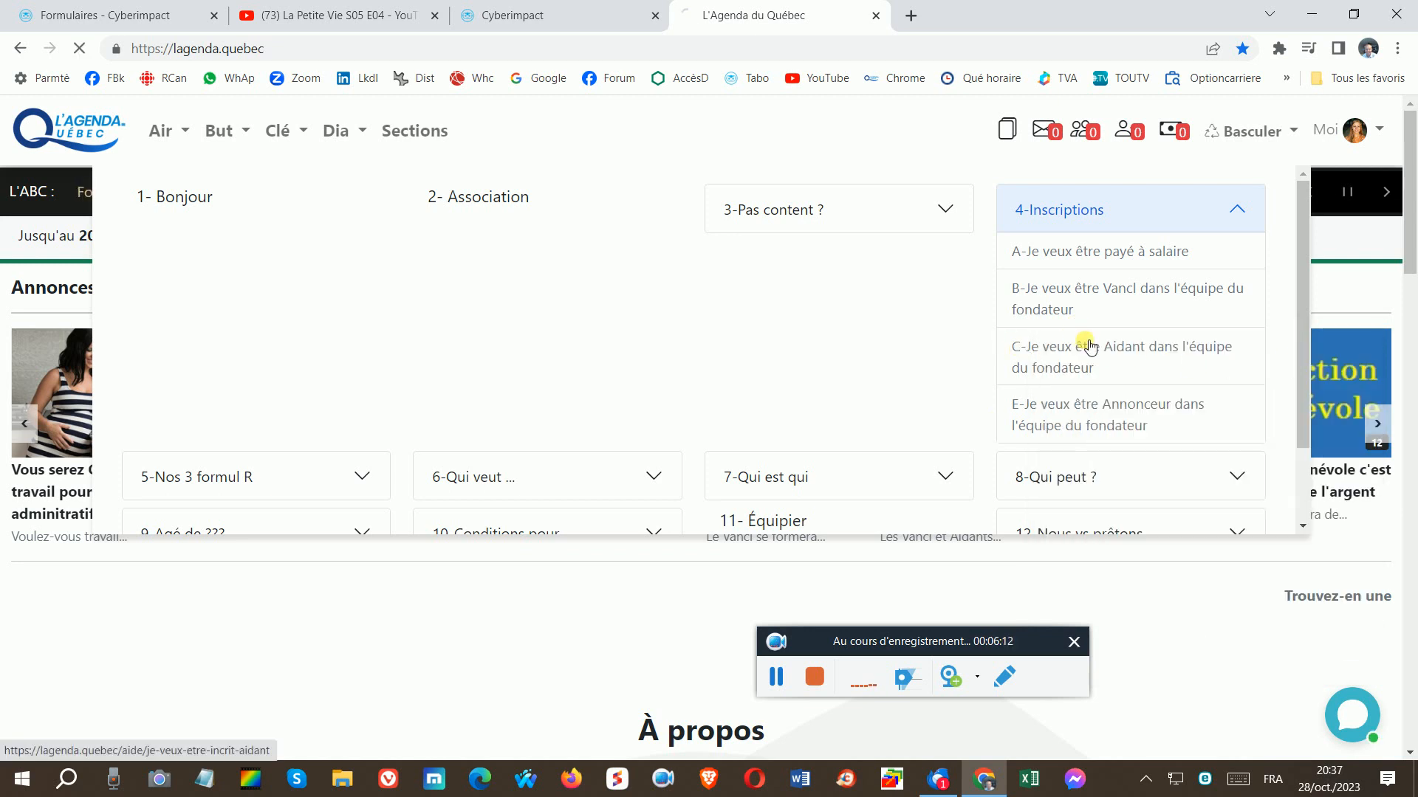
{"action": "scroll", "coordinate": [790, 465], "scroll_direction": "down", "scroll_amount": 1}
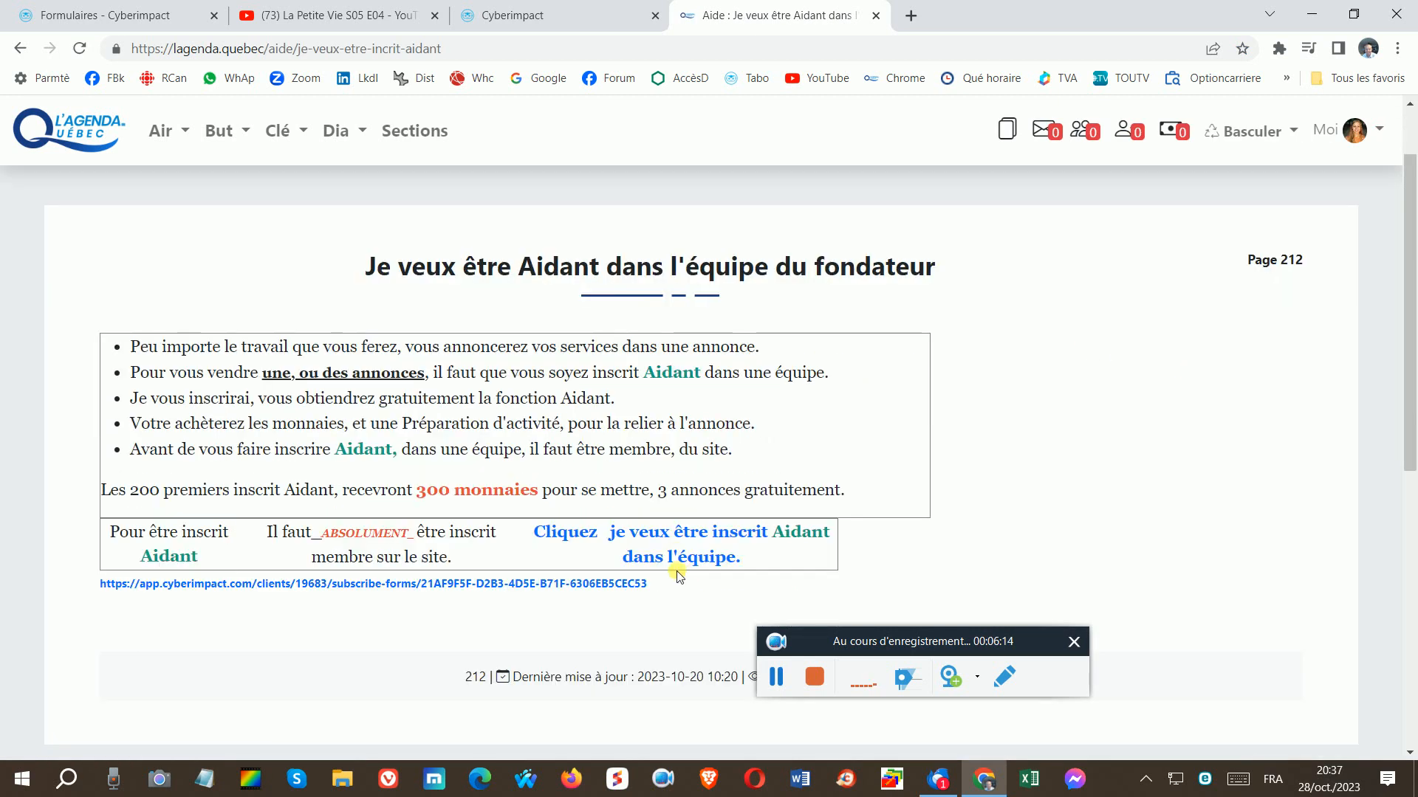
{"action": "left_click", "coordinate": [679, 551]}
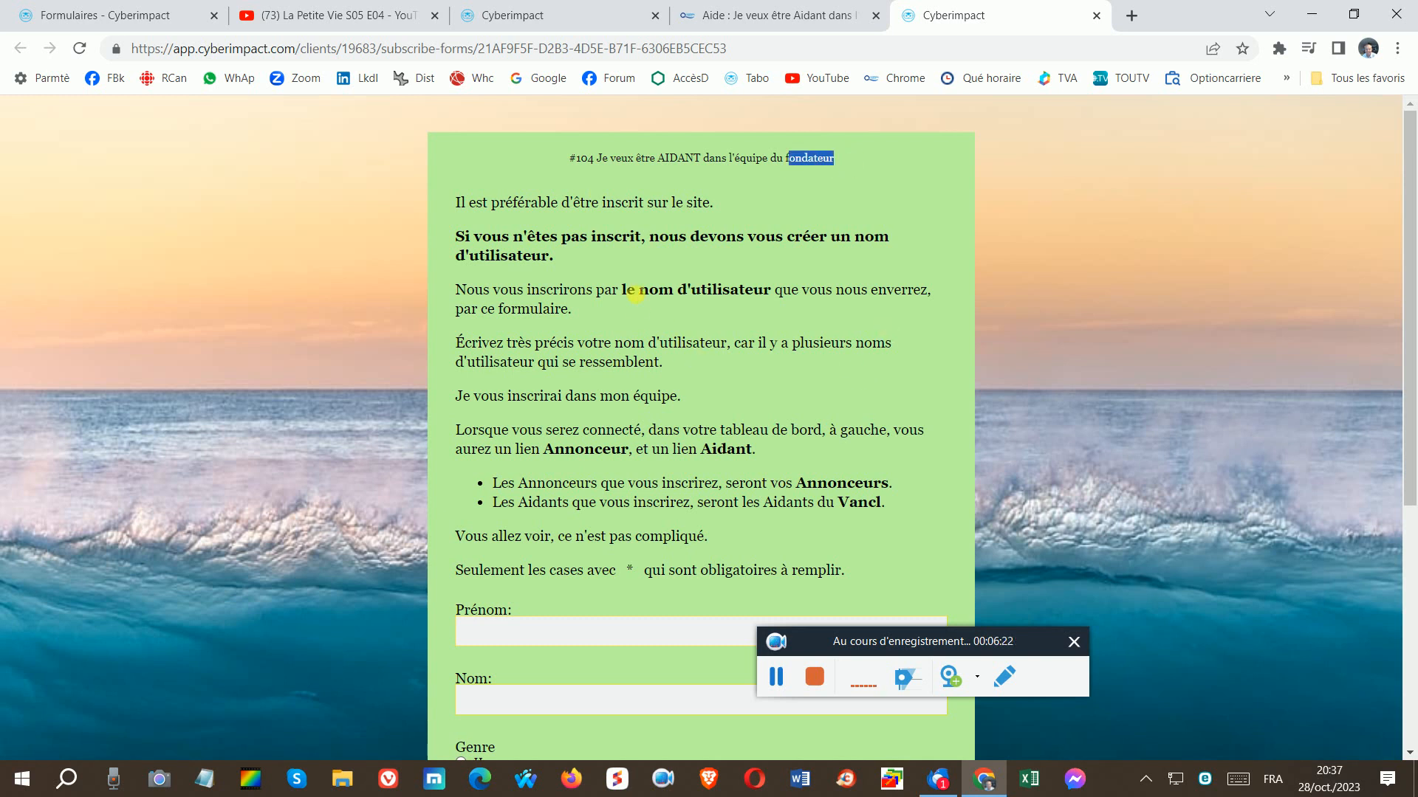
Step: Examine the Aidant form's introductory text, fields and submit button as an example of a finished form
{"action": "scroll", "coordinate": [637, 292], "scroll_direction": "down", "scroll_amount": 2}
{"action": "left_click_drag", "start_coordinate": [464, 114], "coordinate": [697, 485]}
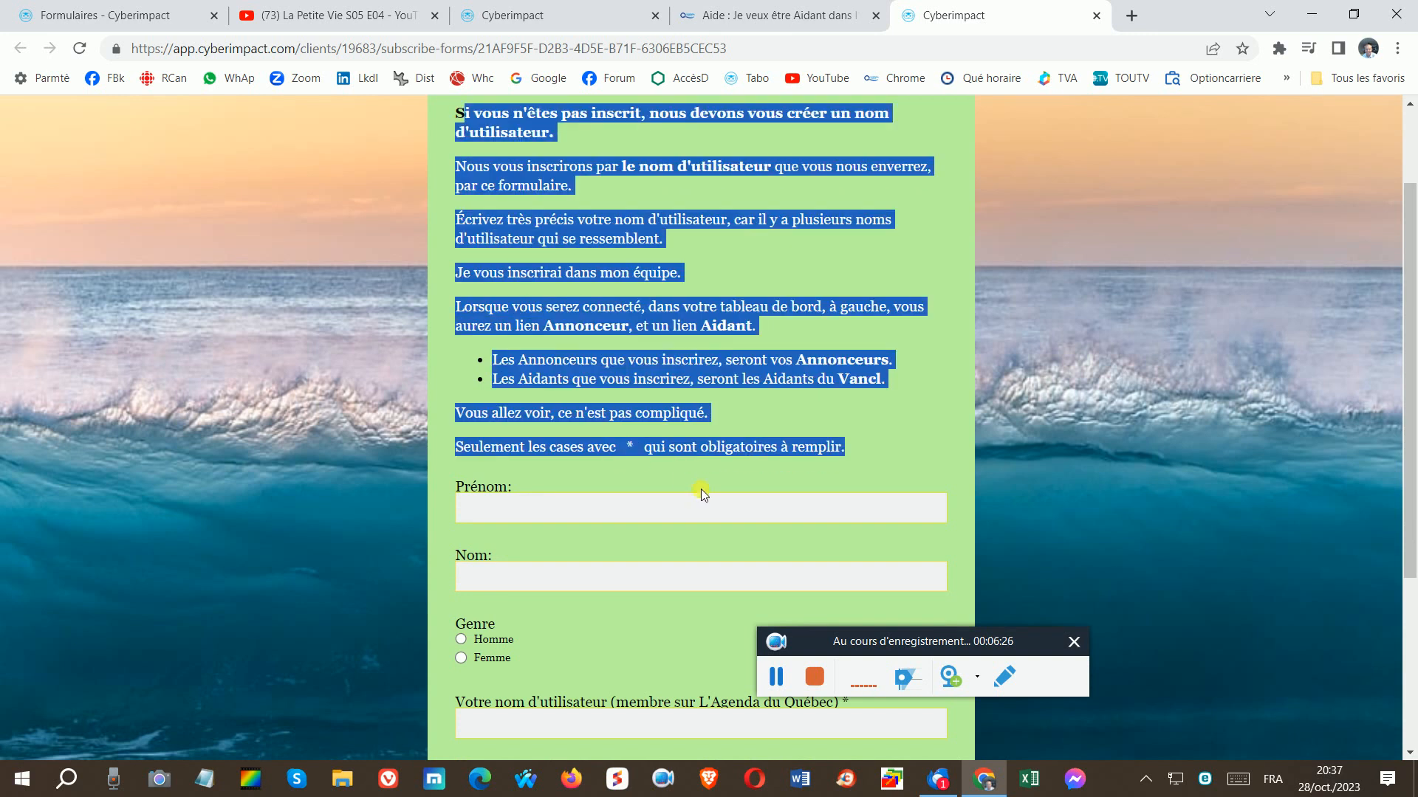
{"action": "scroll", "coordinate": [686, 533], "scroll_direction": "down", "scroll_amount": 3}
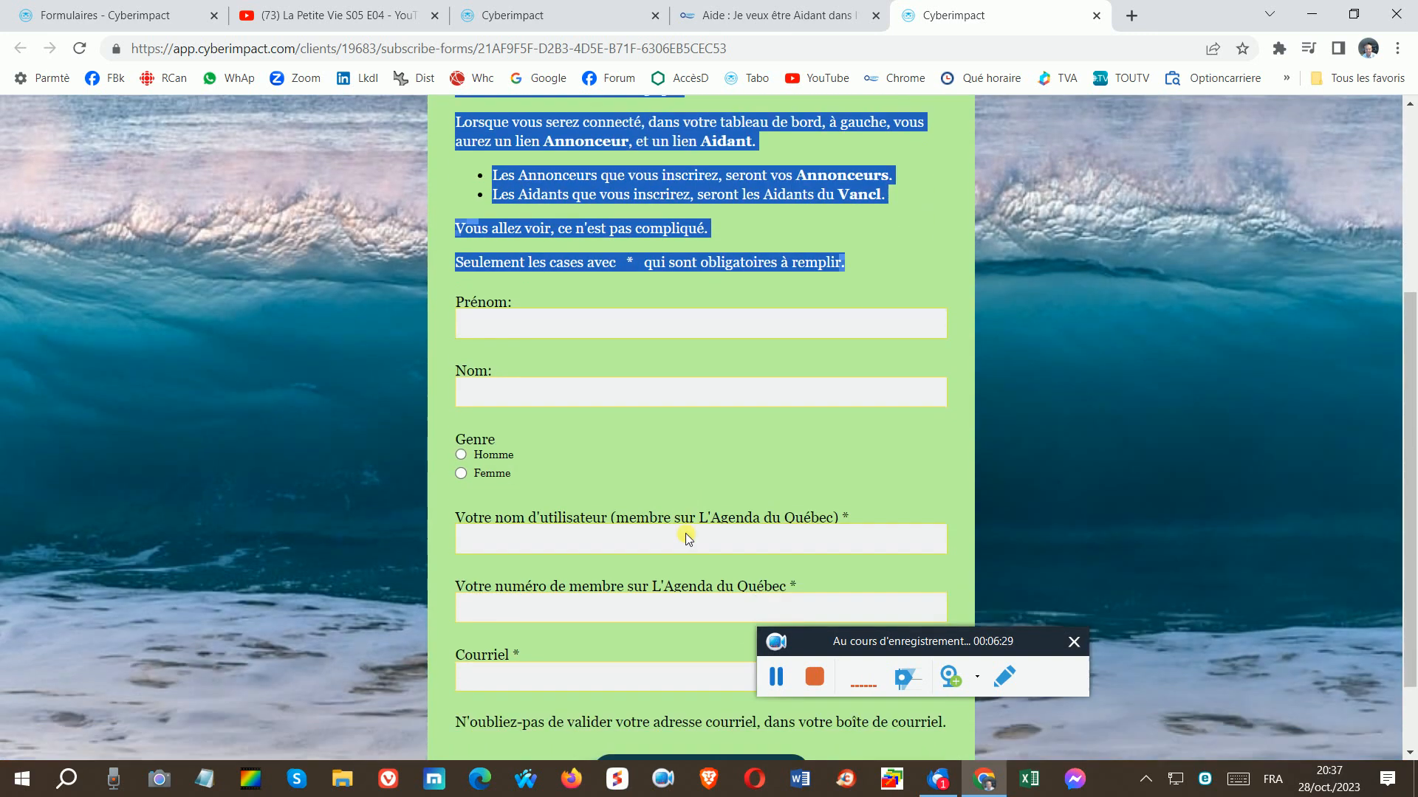
{"action": "scroll", "coordinate": [685, 533], "scroll_direction": "down", "scroll_amount": 1}
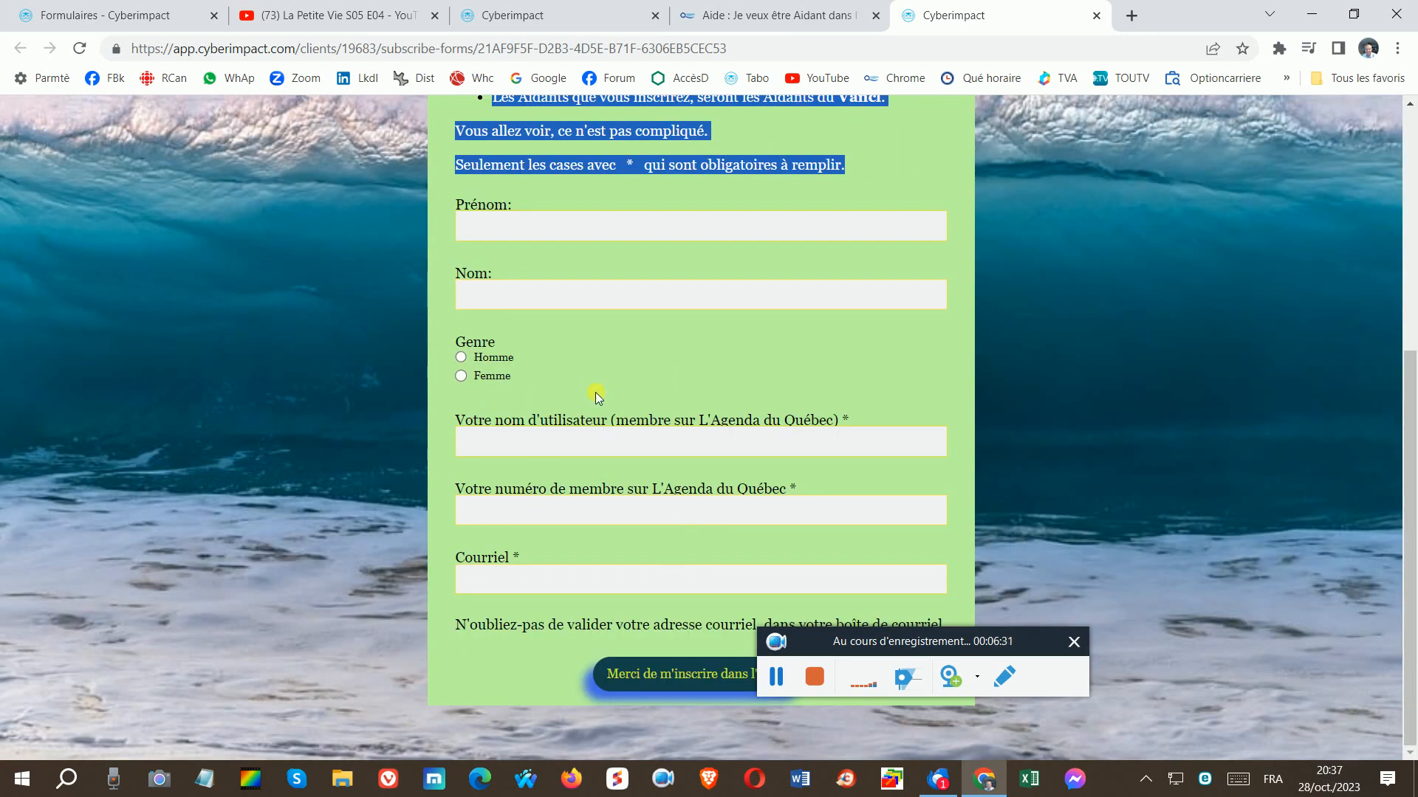
{"action": "left_click", "coordinate": [777, 681]}
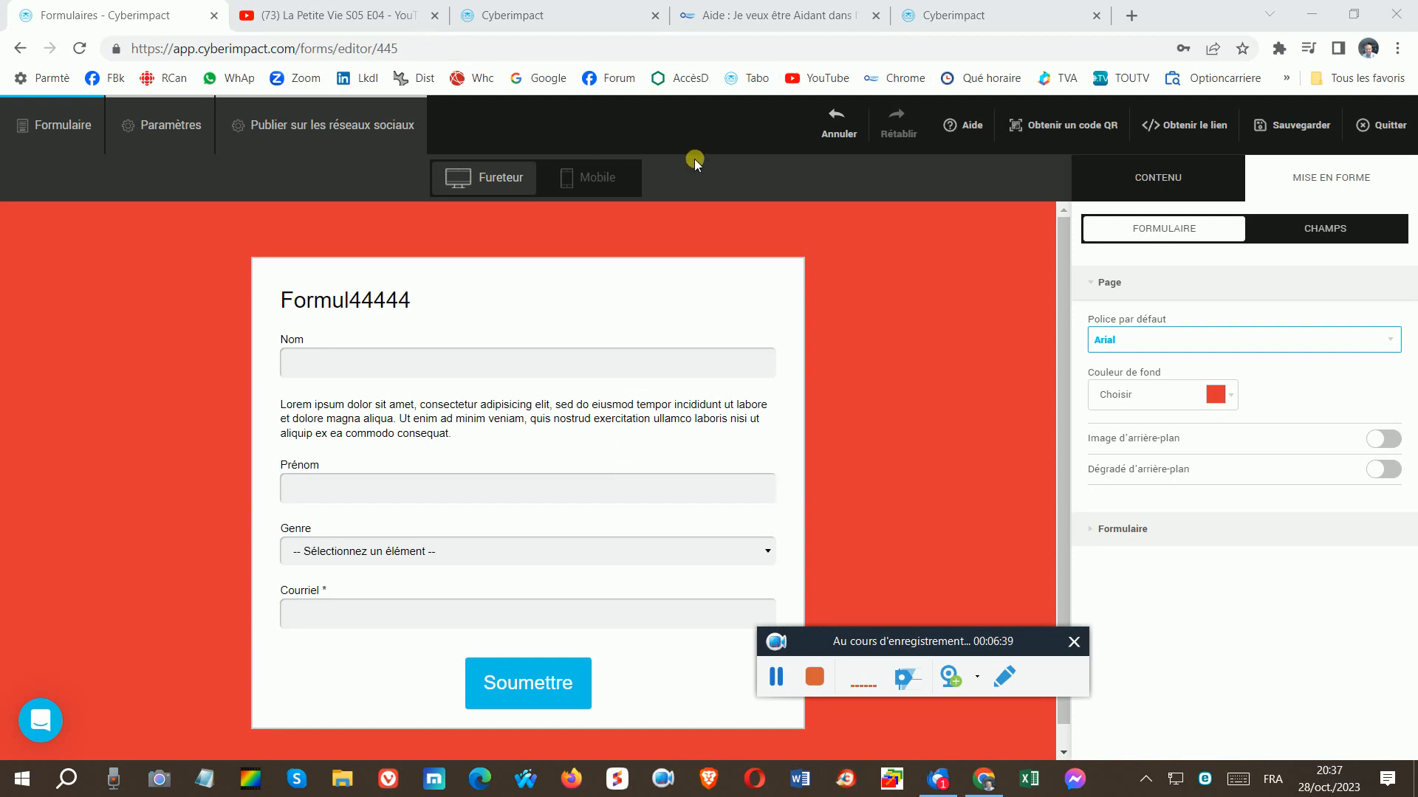
Step: Quit the form editor and go to the list of email templates
{"action": "left_click", "coordinate": [1392, 126]}
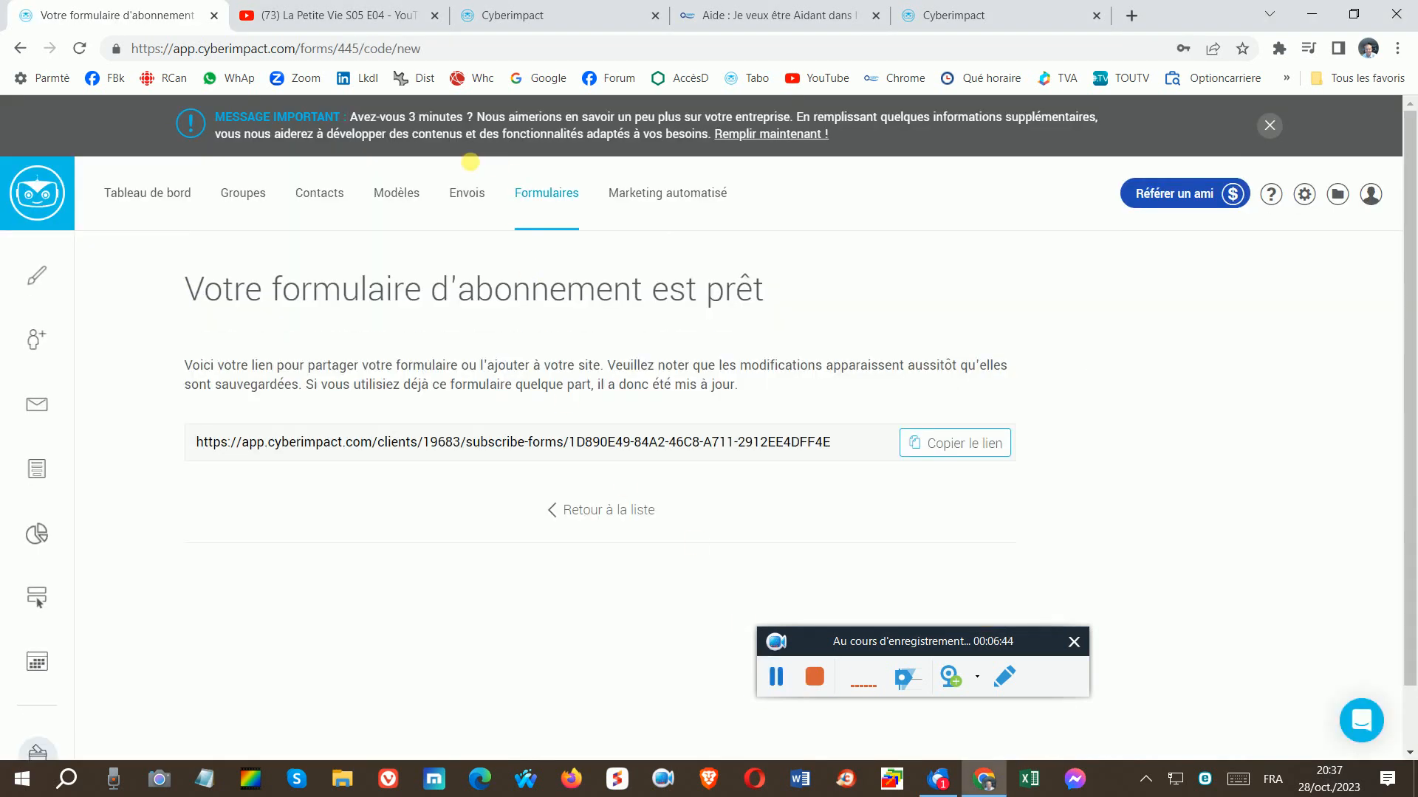
{"action": "left_click", "coordinate": [396, 195]}
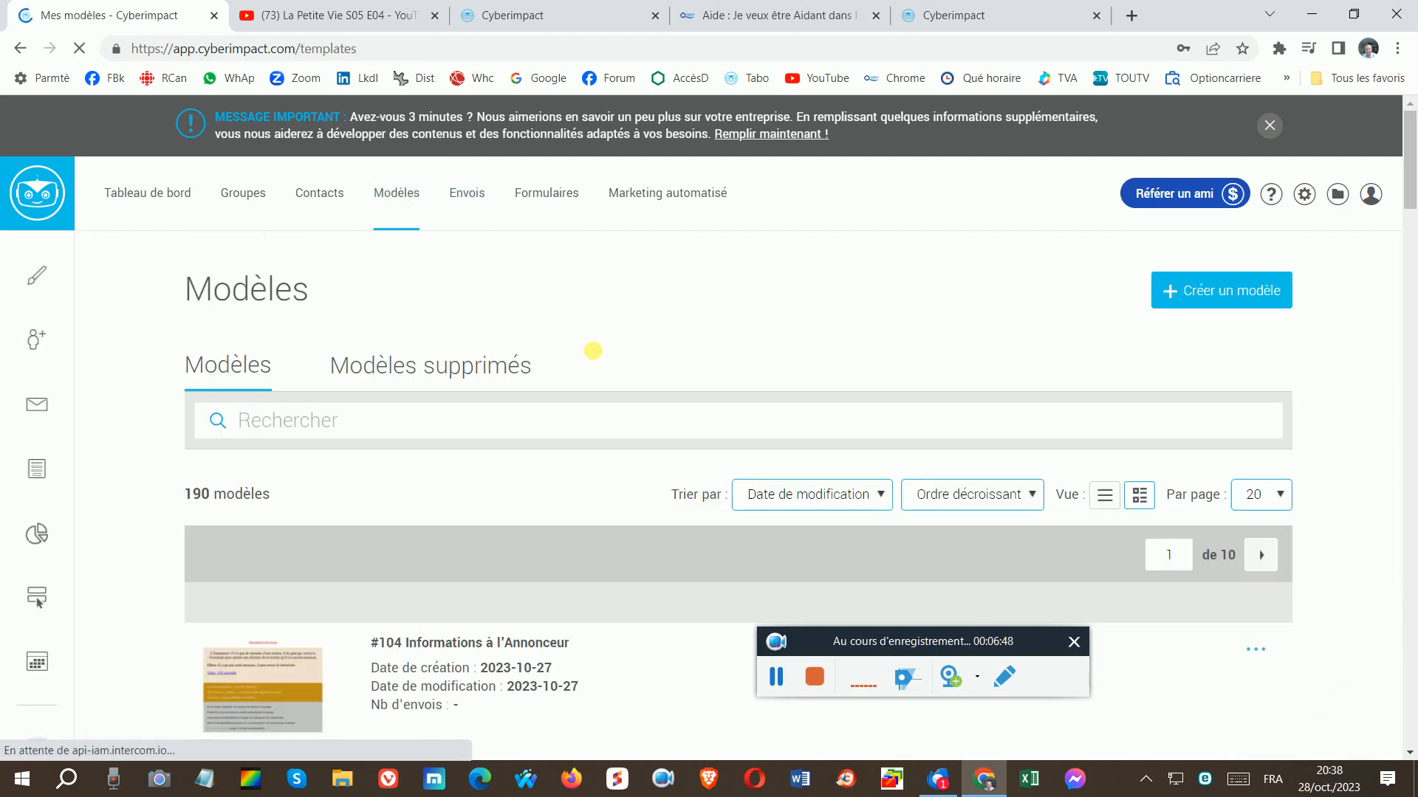
{"action": "scroll", "coordinate": [510, 387], "scroll_direction": "down", "scroll_amount": 3}
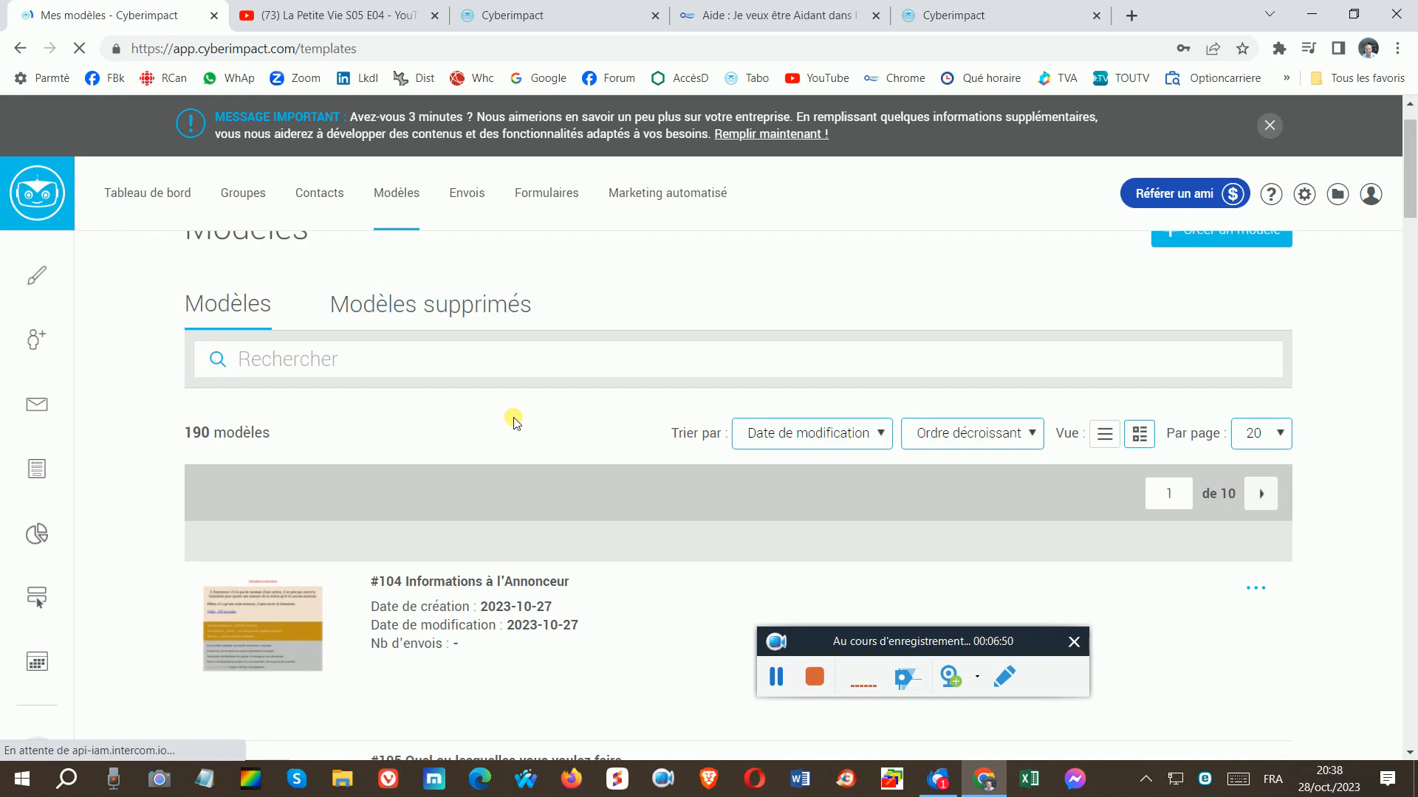
{"action": "mouse_move", "coordinate": [298, 437]}
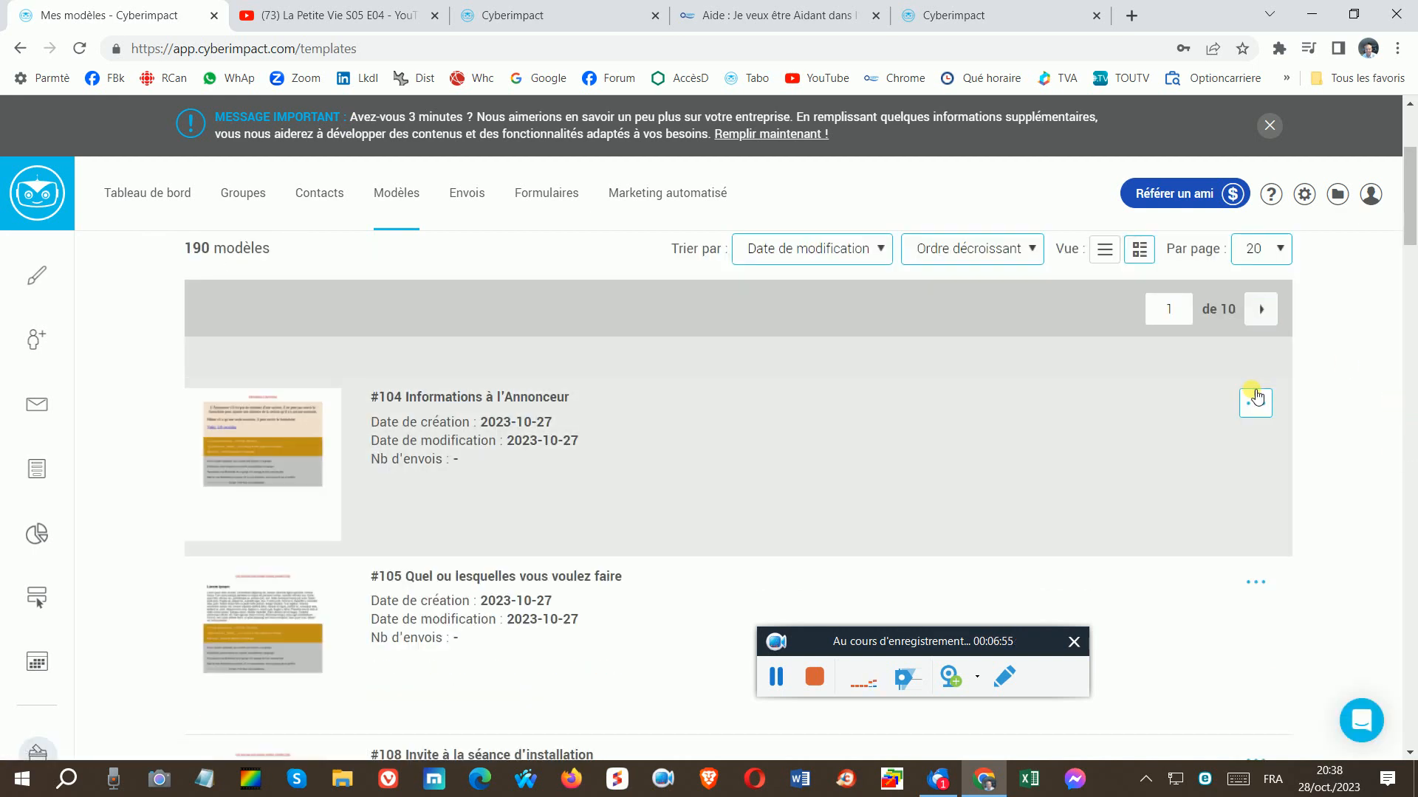
Step: Start a mailing from the template "#104 Informations à l'Annonceur" and continue to its sending configuration
{"action": "left_click", "coordinate": [1264, 404]}
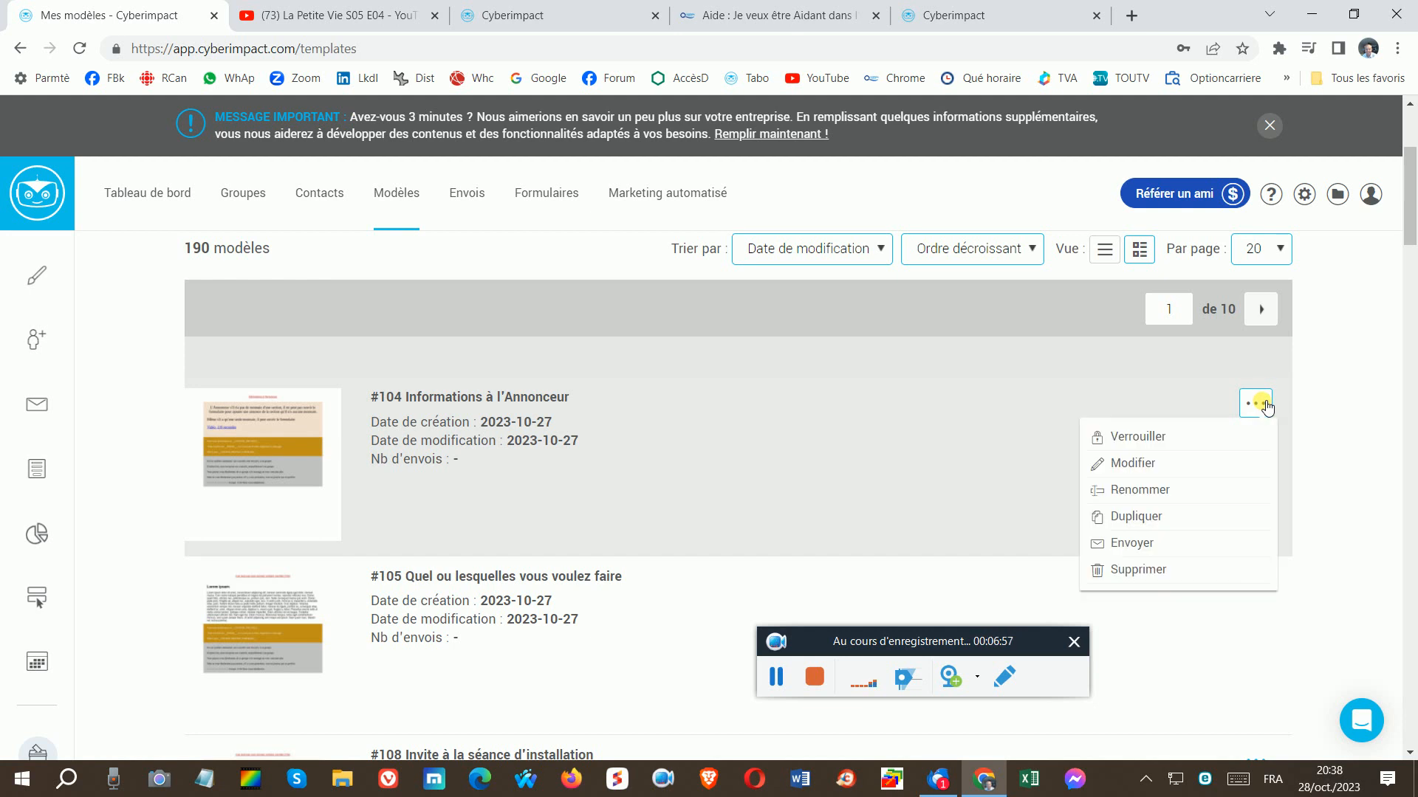
{"action": "left_click", "coordinate": [1137, 544]}
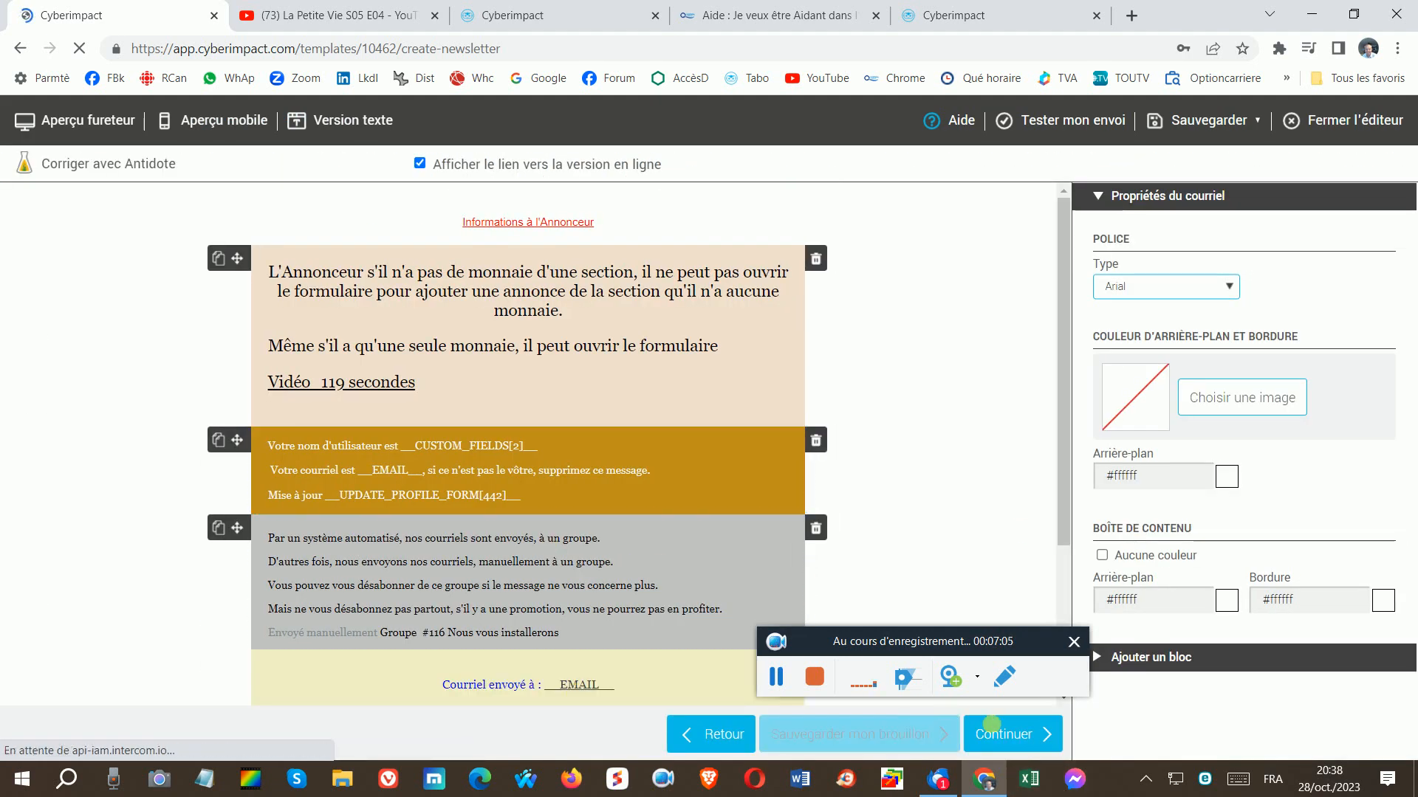
{"action": "left_click", "coordinate": [992, 731]}
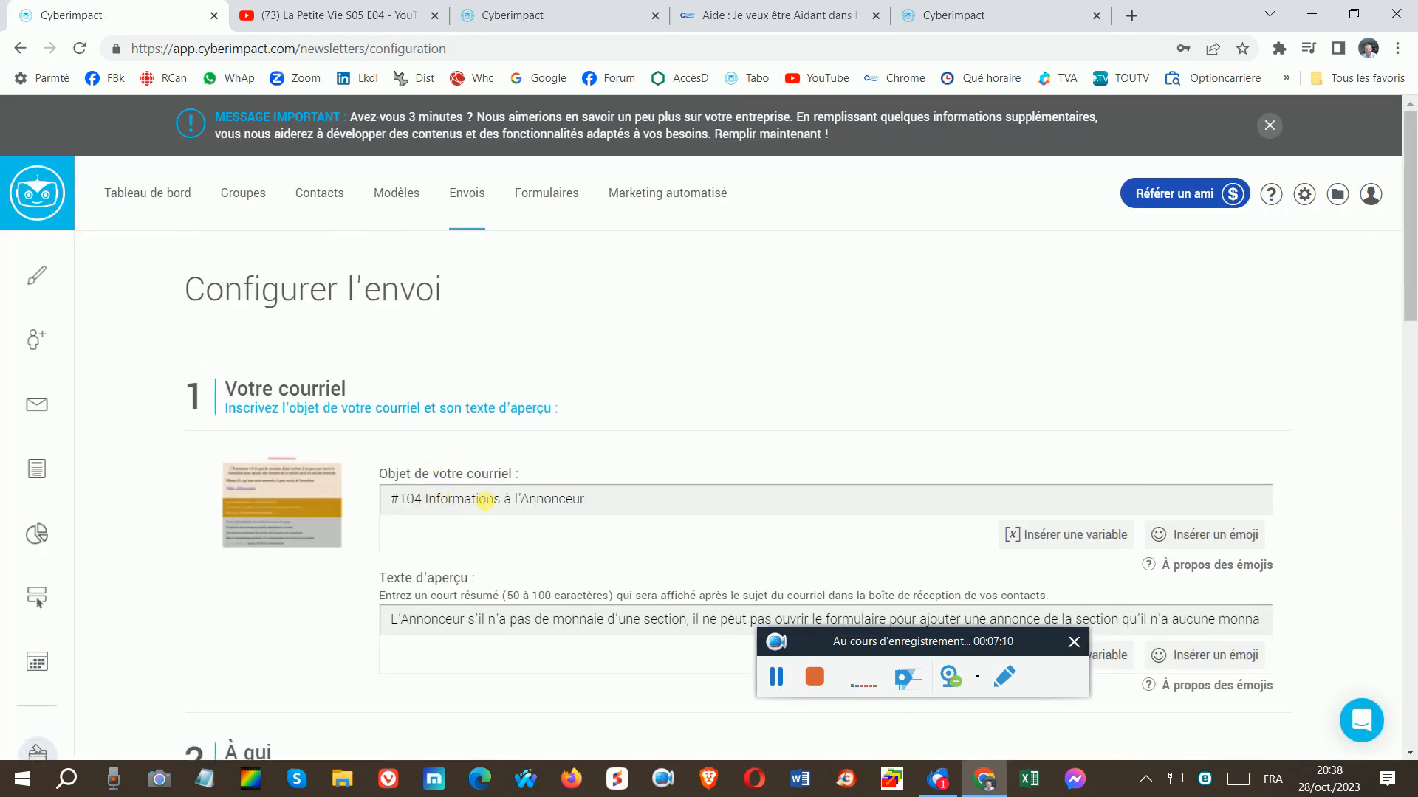
Step: Review the email's subject and preview text, then search the target groups for "jus" and select the #01 group
{"action": "left_click_drag", "start_coordinate": [473, 500], "coordinate": [668, 476]}
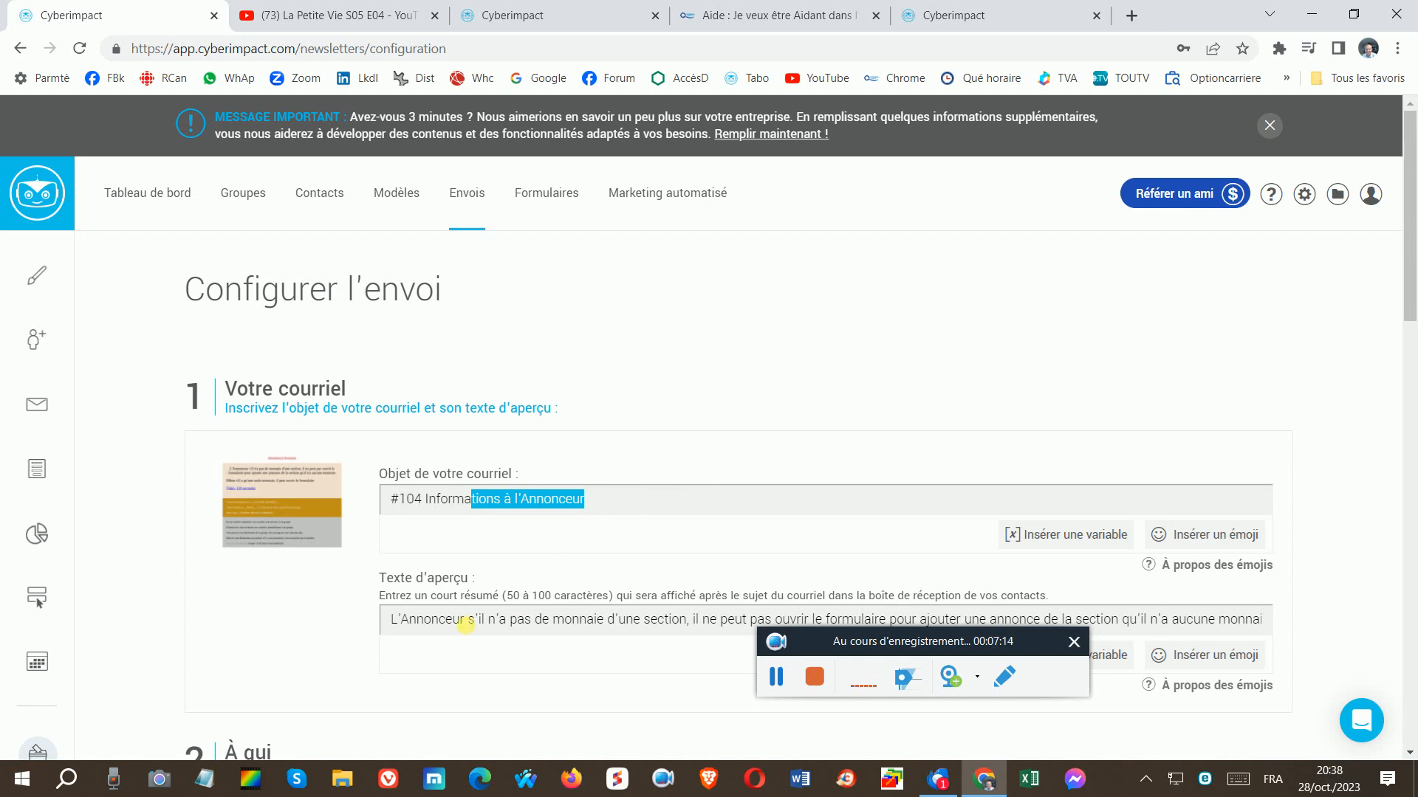
{"action": "scroll", "coordinate": [466, 625], "scroll_direction": "down", "scroll_amount": 1}
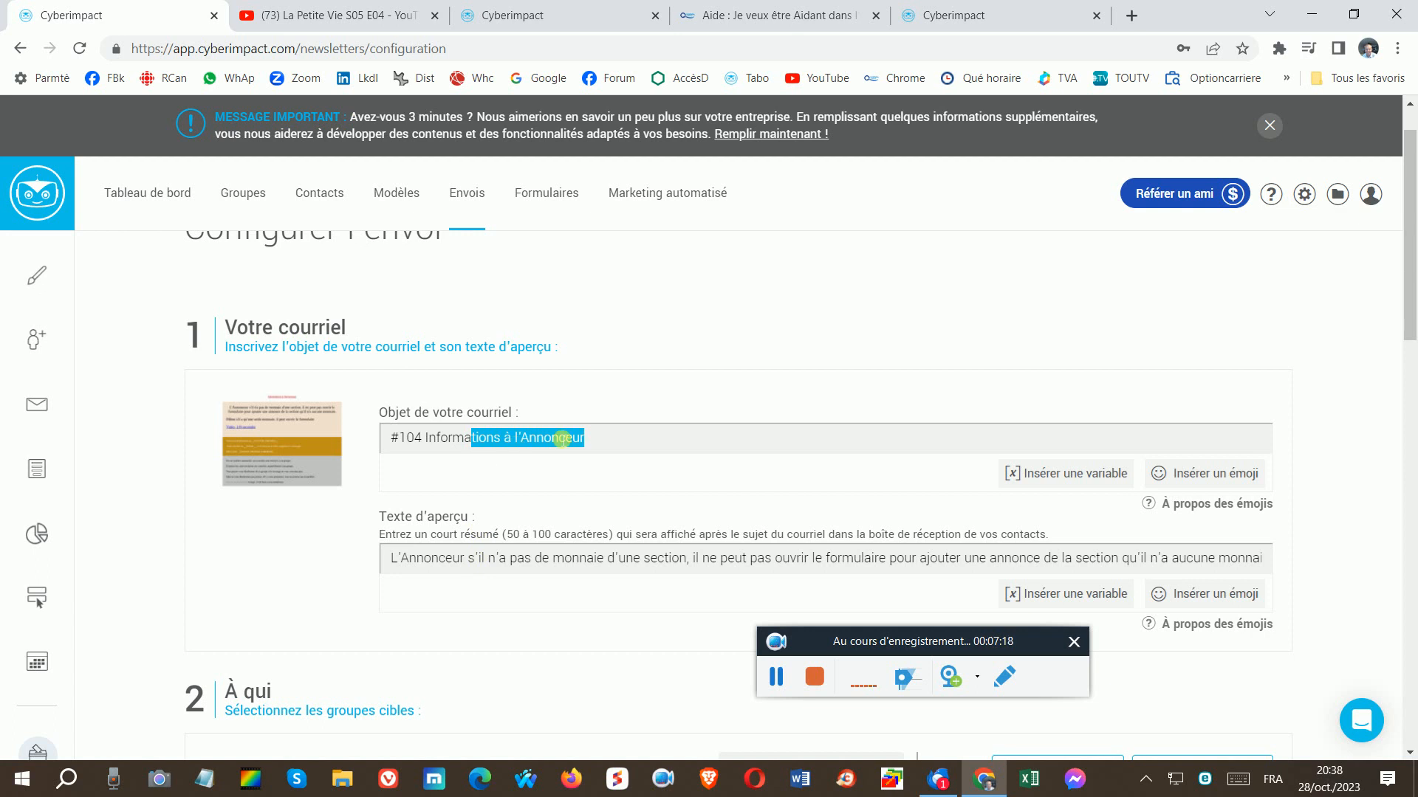
{"action": "scroll", "coordinate": [544, 603], "scroll_direction": "down", "scroll_amount": 1}
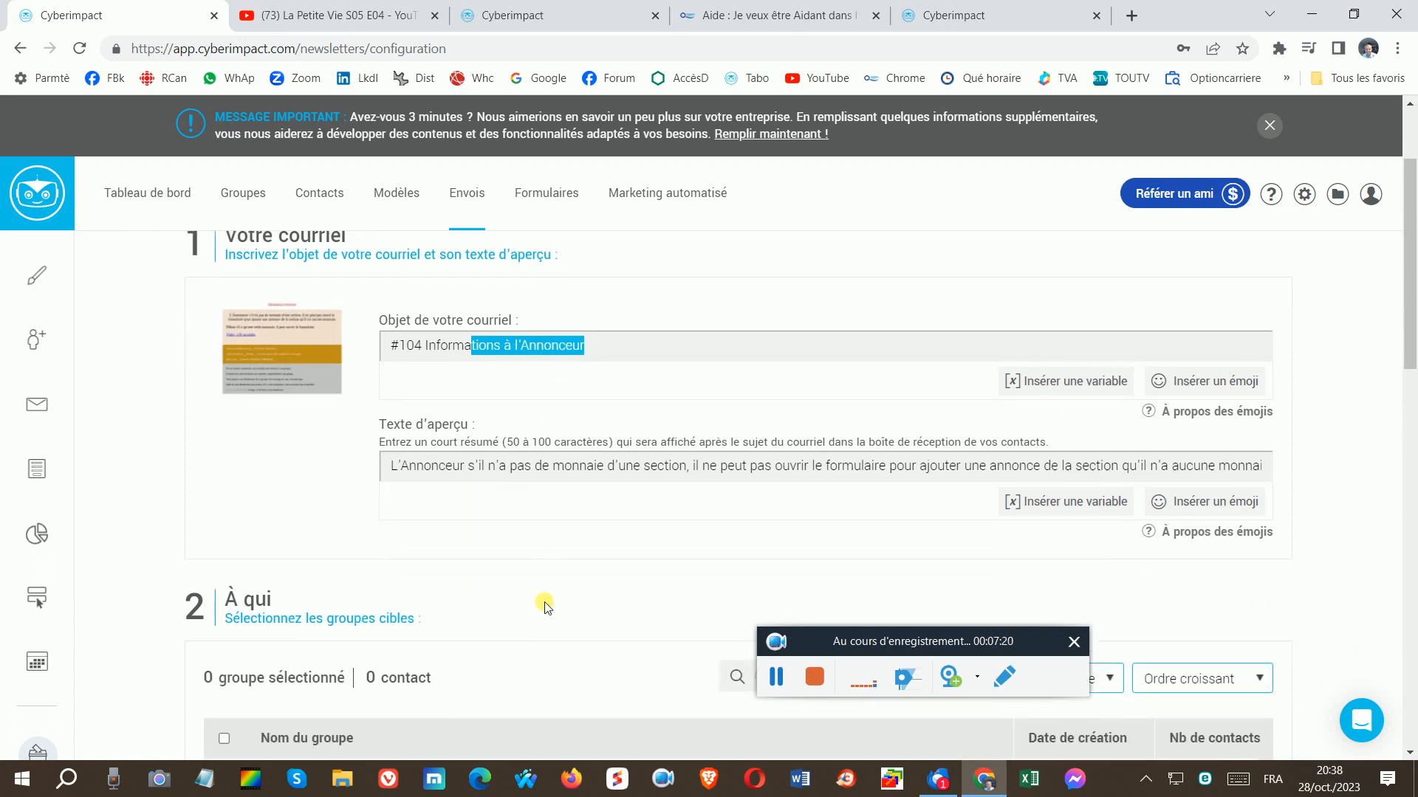
{"action": "scroll", "coordinate": [459, 531], "scroll_direction": "down", "scroll_amount": 1}
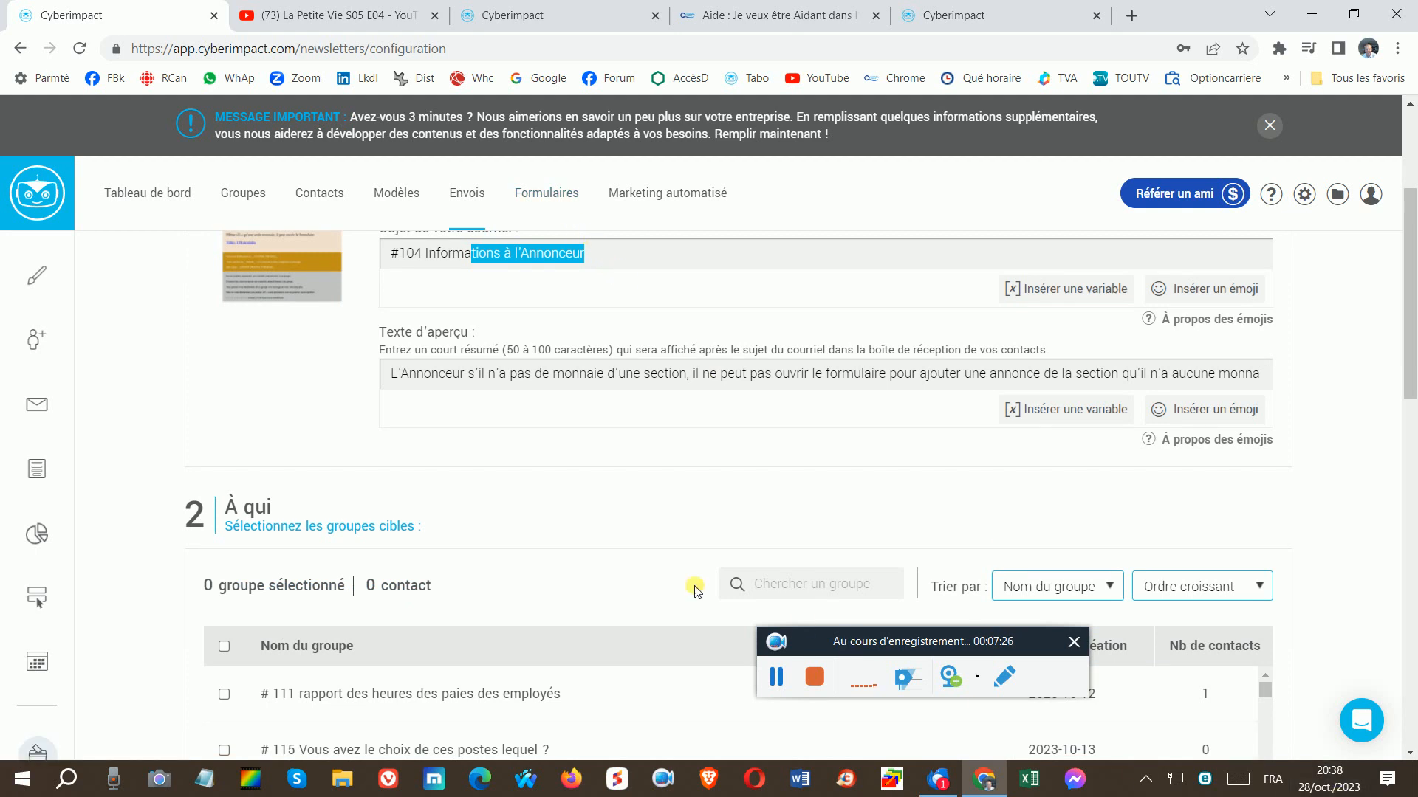
{"action": "scroll", "coordinate": [687, 587], "scroll_direction": "down", "scroll_amount": 1}
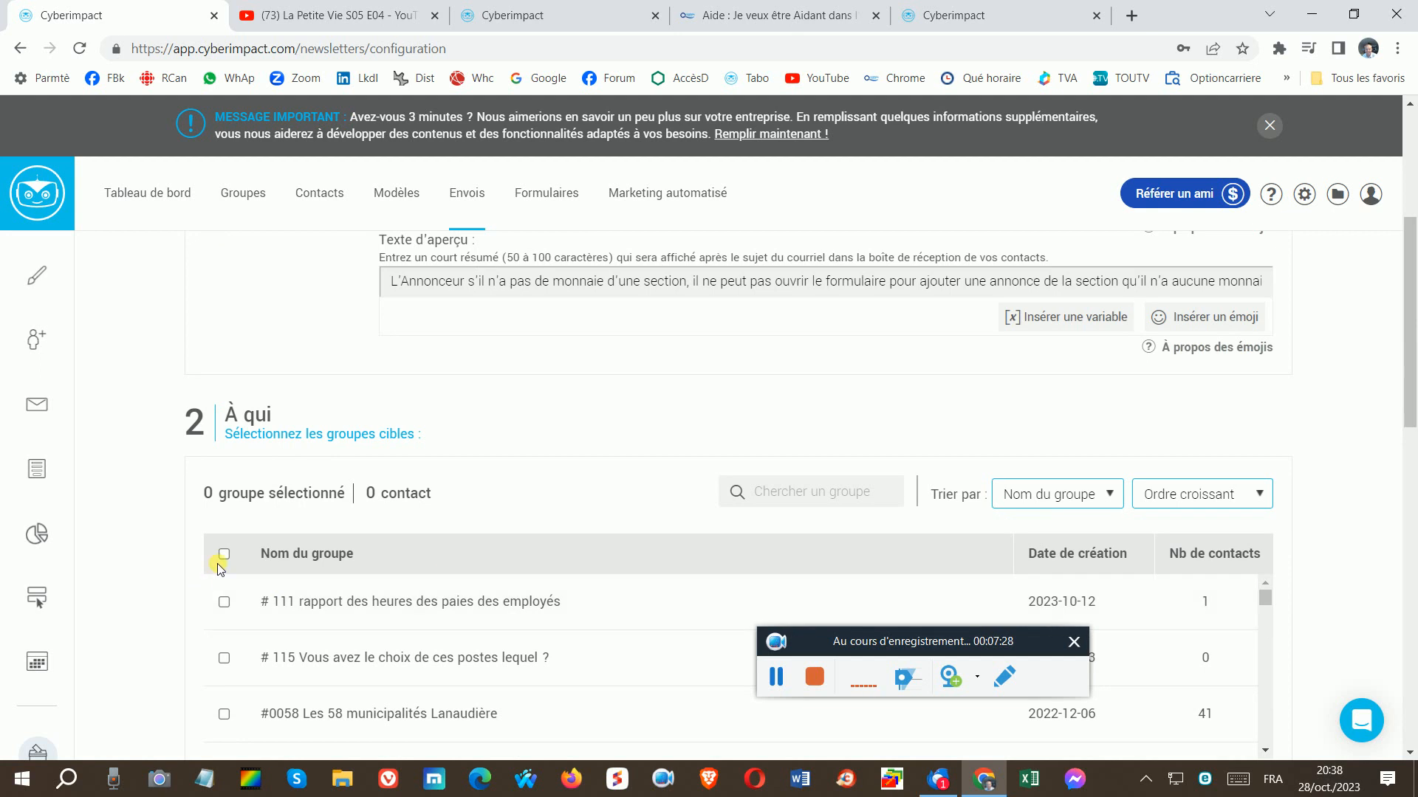
{"action": "left_click", "coordinate": [799, 499]}
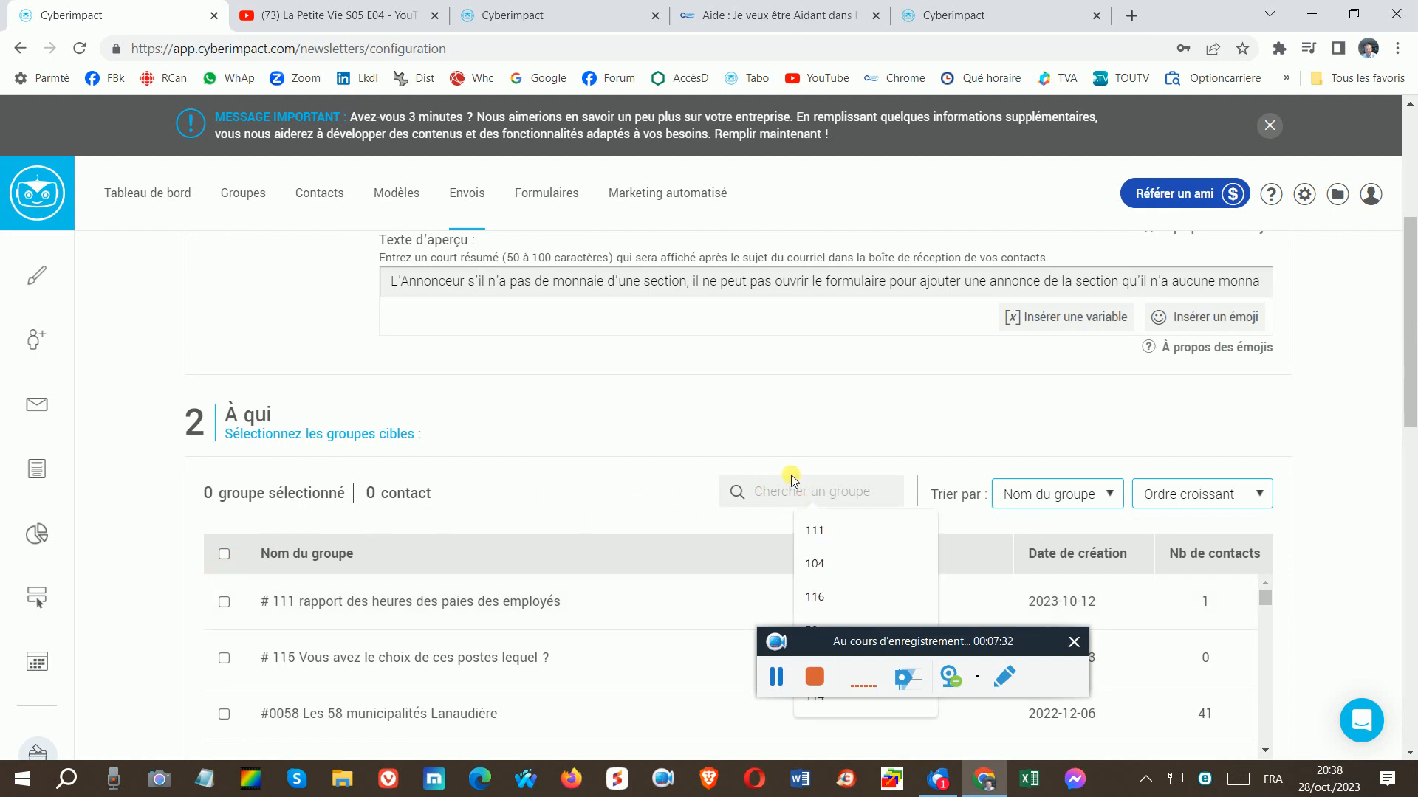
{"action": "type", "text": "jus"}
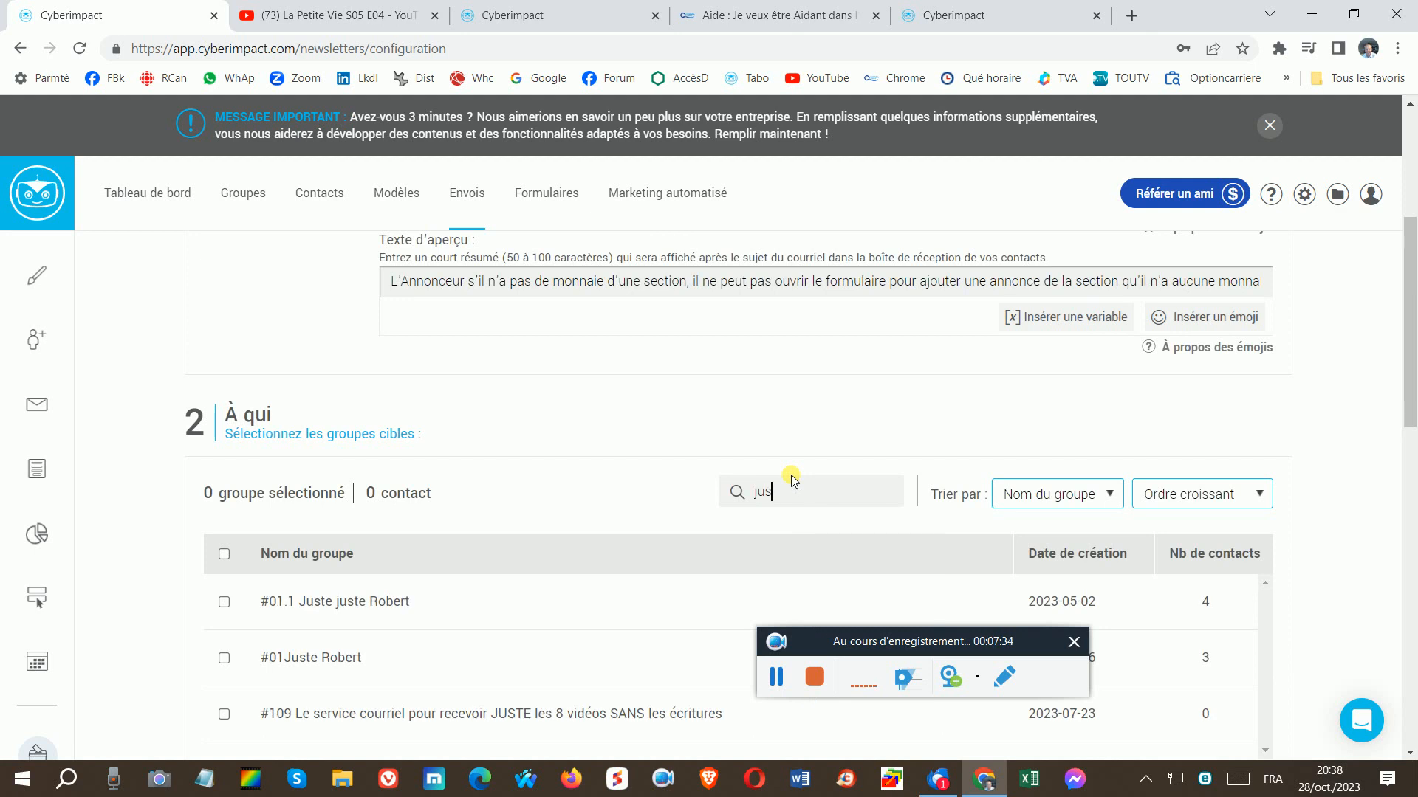
{"action": "left_click", "coordinate": [224, 658]}
Step: Check the send time, sender and footer settings, and enable Google Analytics tracking for the mailing
{"action": "scroll", "coordinate": [563, 554], "scroll_direction": "down", "scroll_amount": 3}
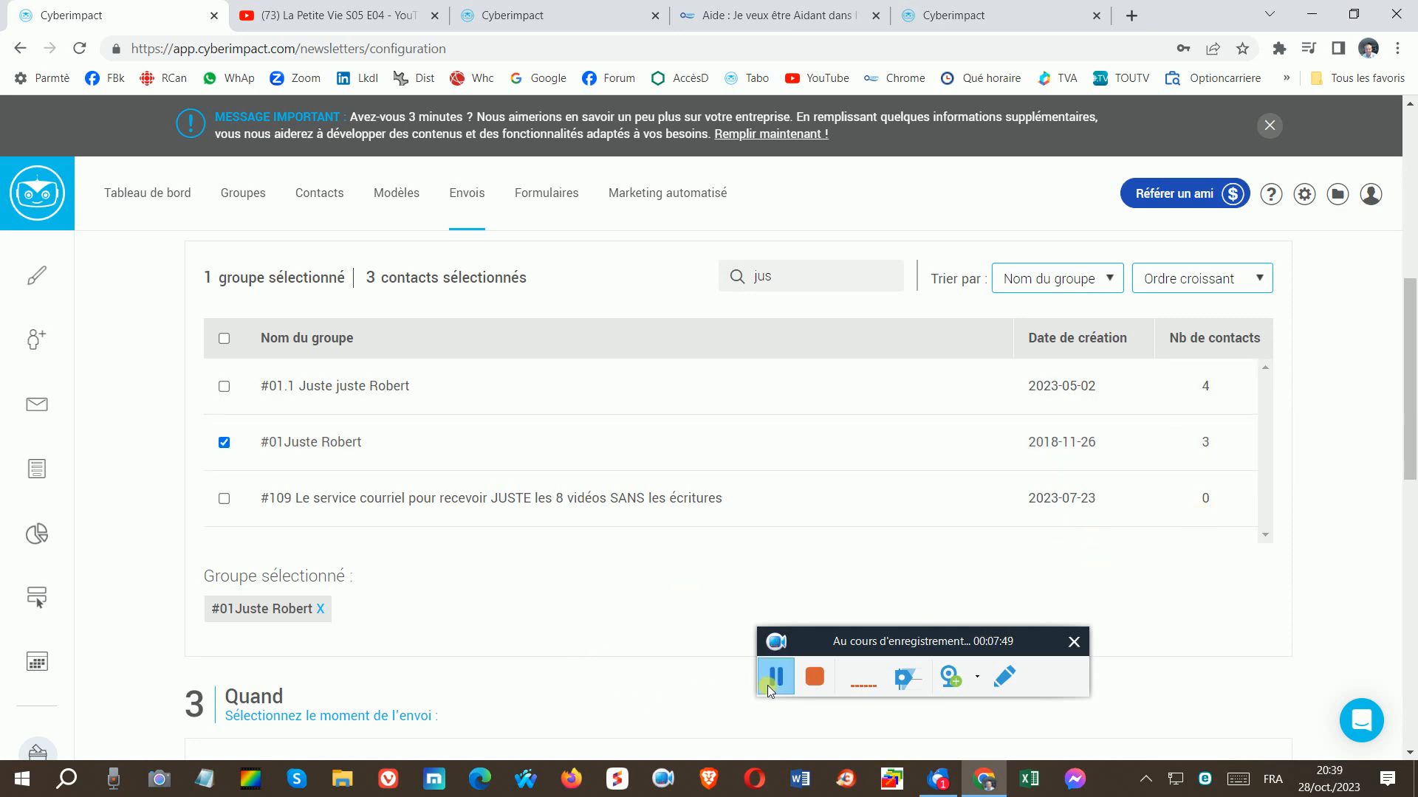
{"action": "scroll", "coordinate": [98, 604], "scroll_direction": "down", "scroll_amount": 1}
{"action": "scroll", "coordinate": [99, 604], "scroll_direction": "down", "scroll_amount": 2}
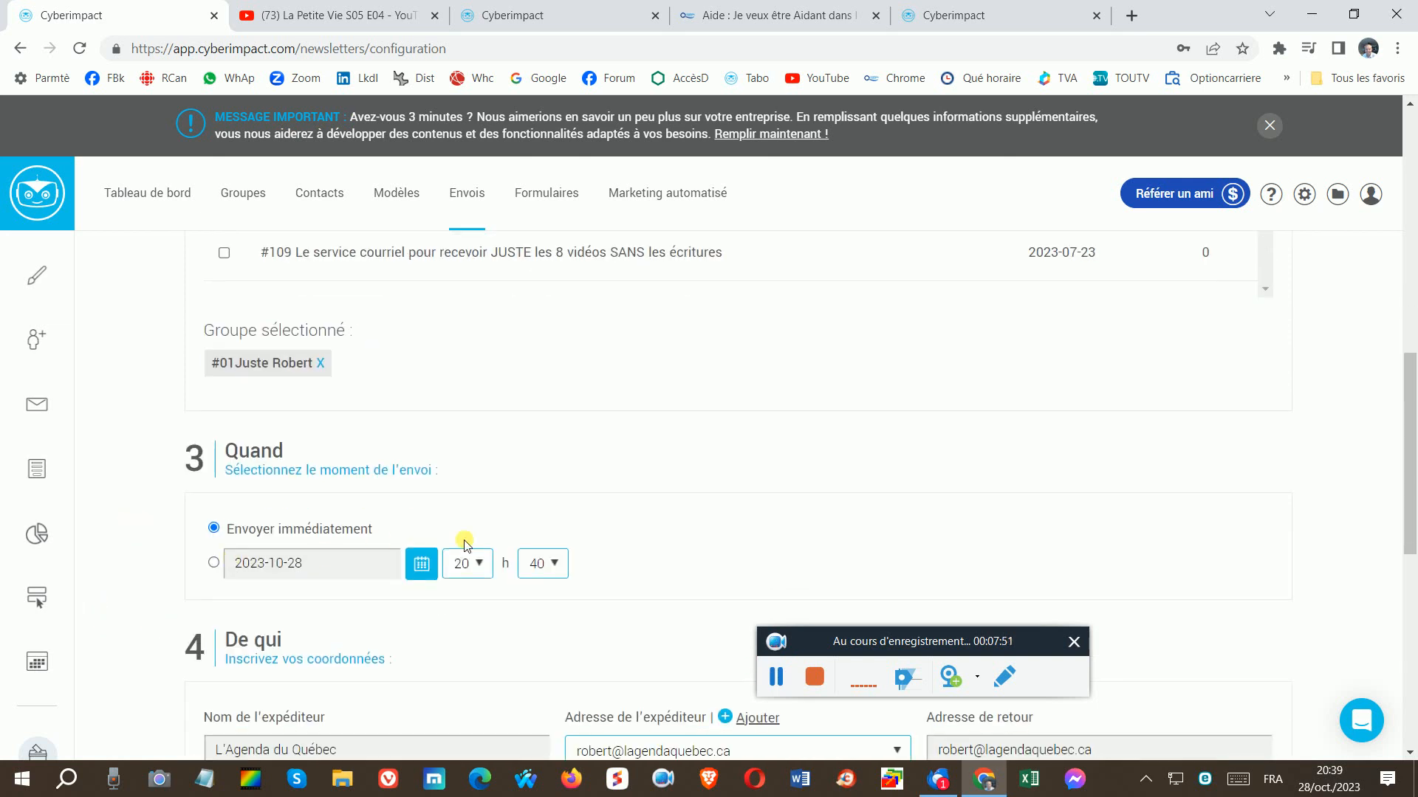
{"action": "scroll", "coordinate": [472, 583], "scroll_direction": "down", "scroll_amount": 2}
{"action": "scroll", "coordinate": [236, 569], "scroll_direction": "down", "scroll_amount": 3}
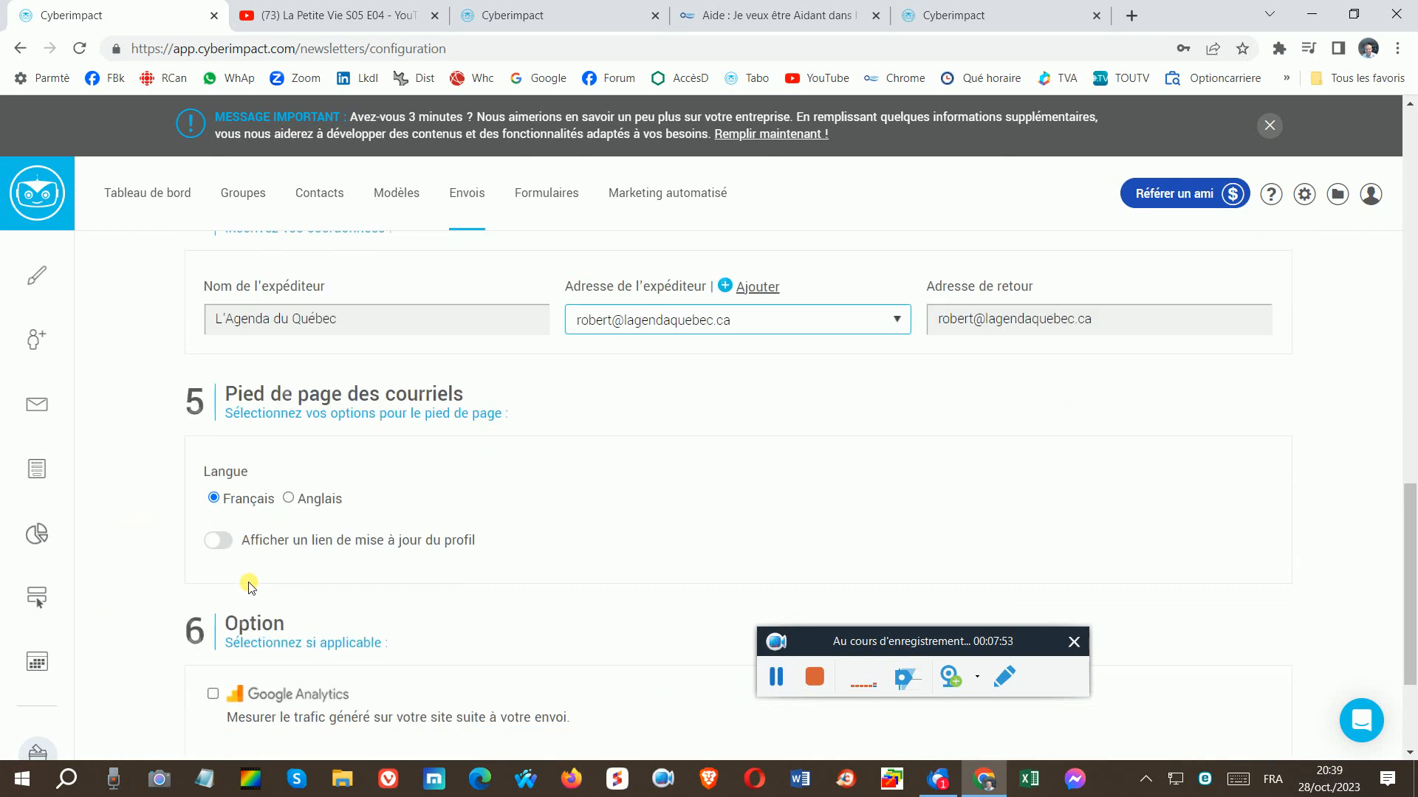
{"action": "scroll", "coordinate": [229, 559], "scroll_direction": "down", "scroll_amount": 2}
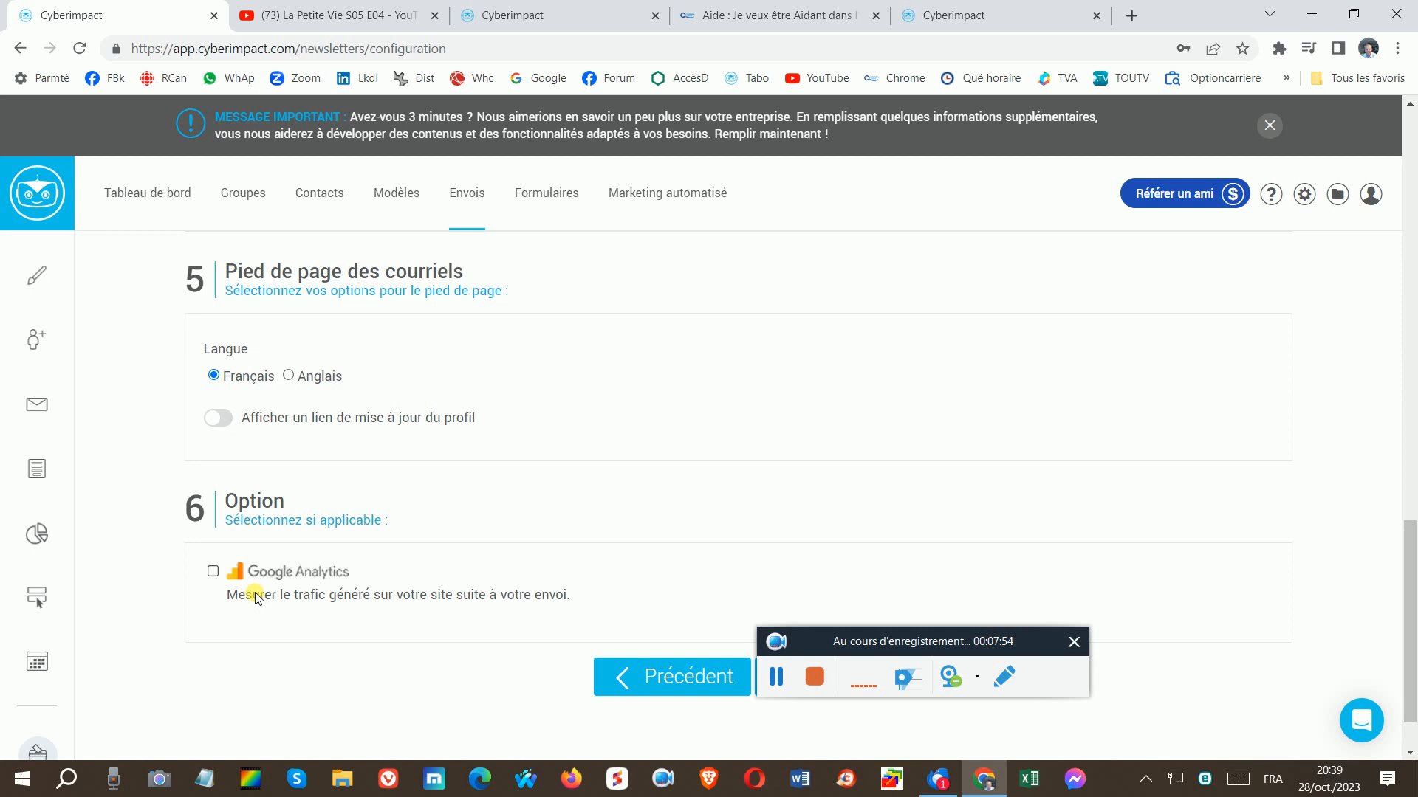
{"action": "left_click", "coordinate": [215, 571]}
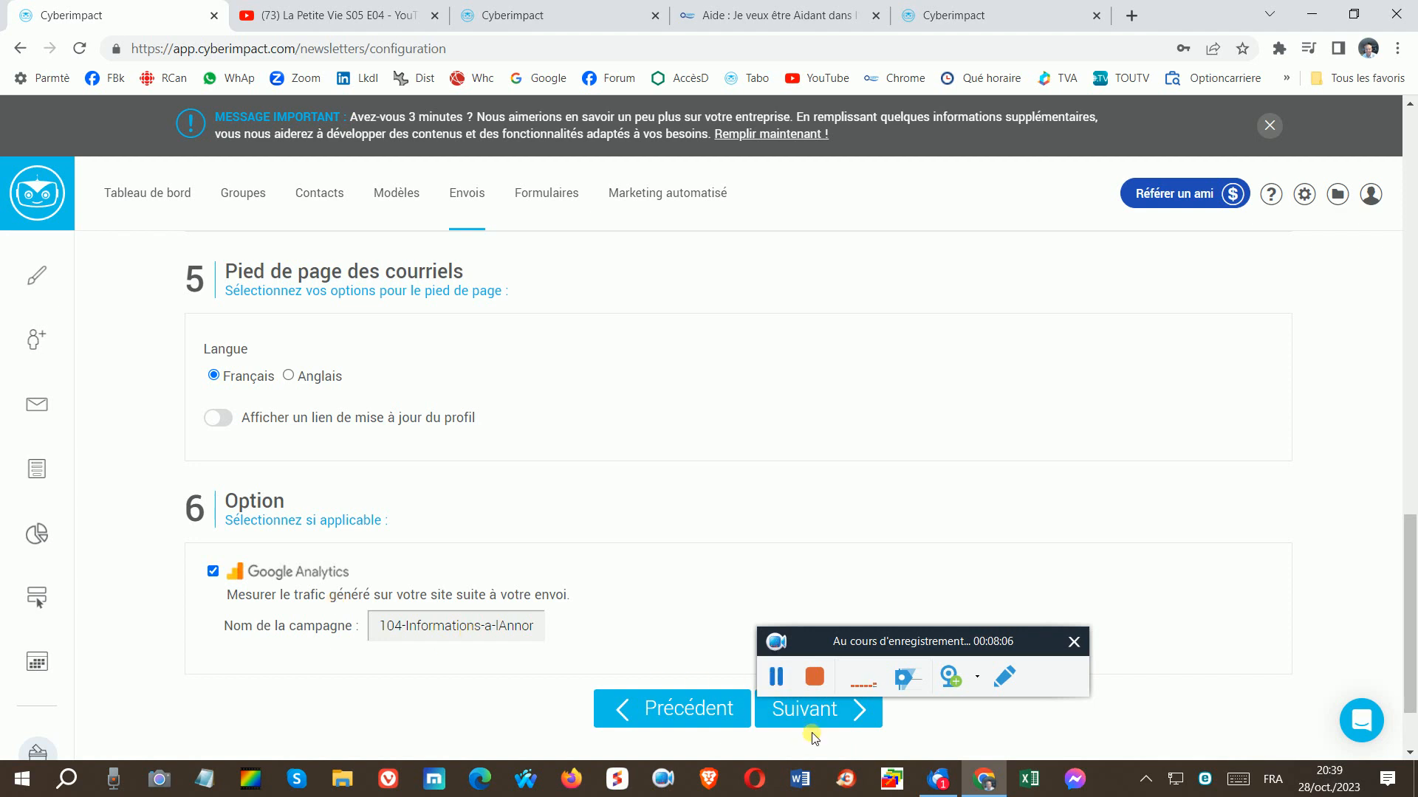
Step: Proceed to the mailing's confirmation summary and send the email immediately
{"action": "left_click", "coordinate": [827, 711]}
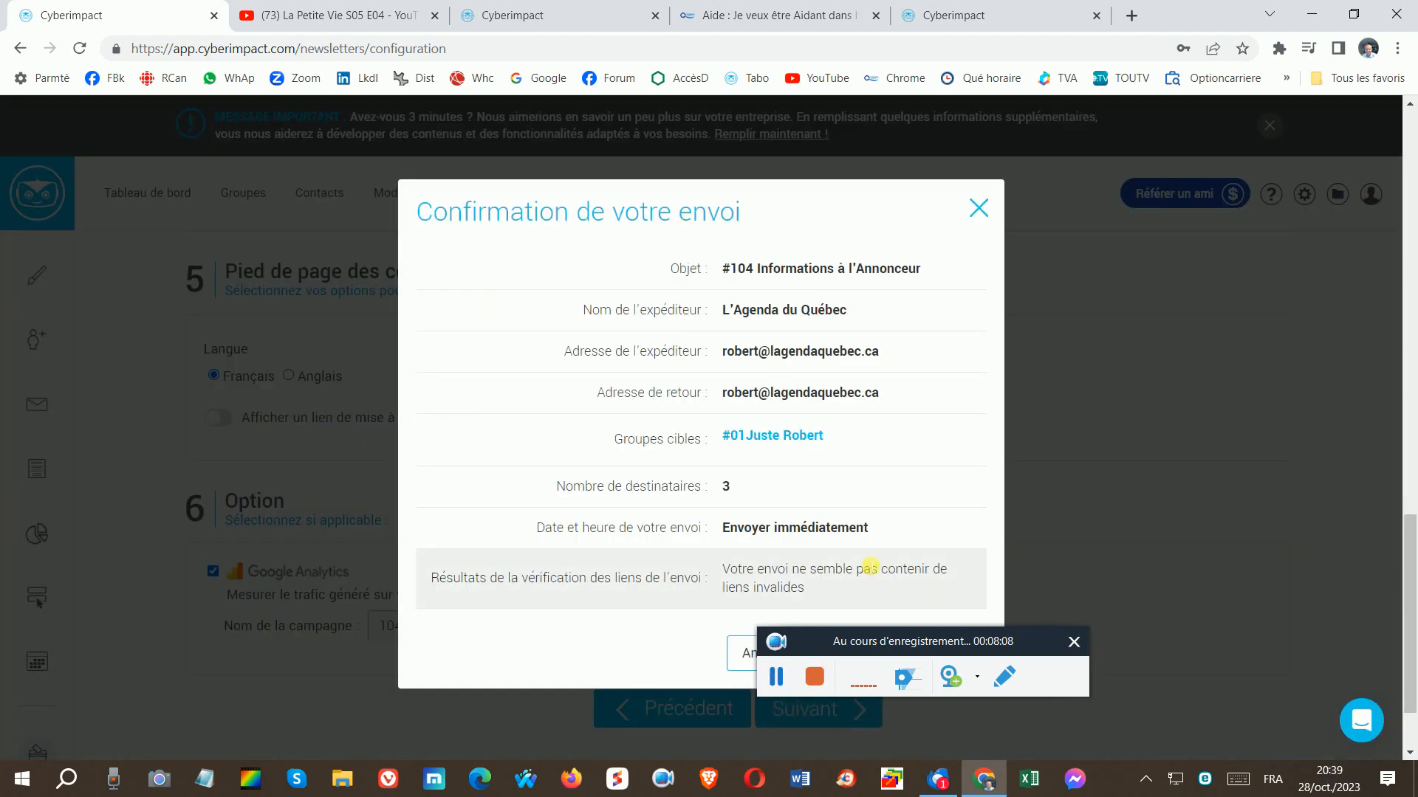
{"action": "left_click_drag", "start_coordinate": [864, 639], "coordinate": [1088, 737]}
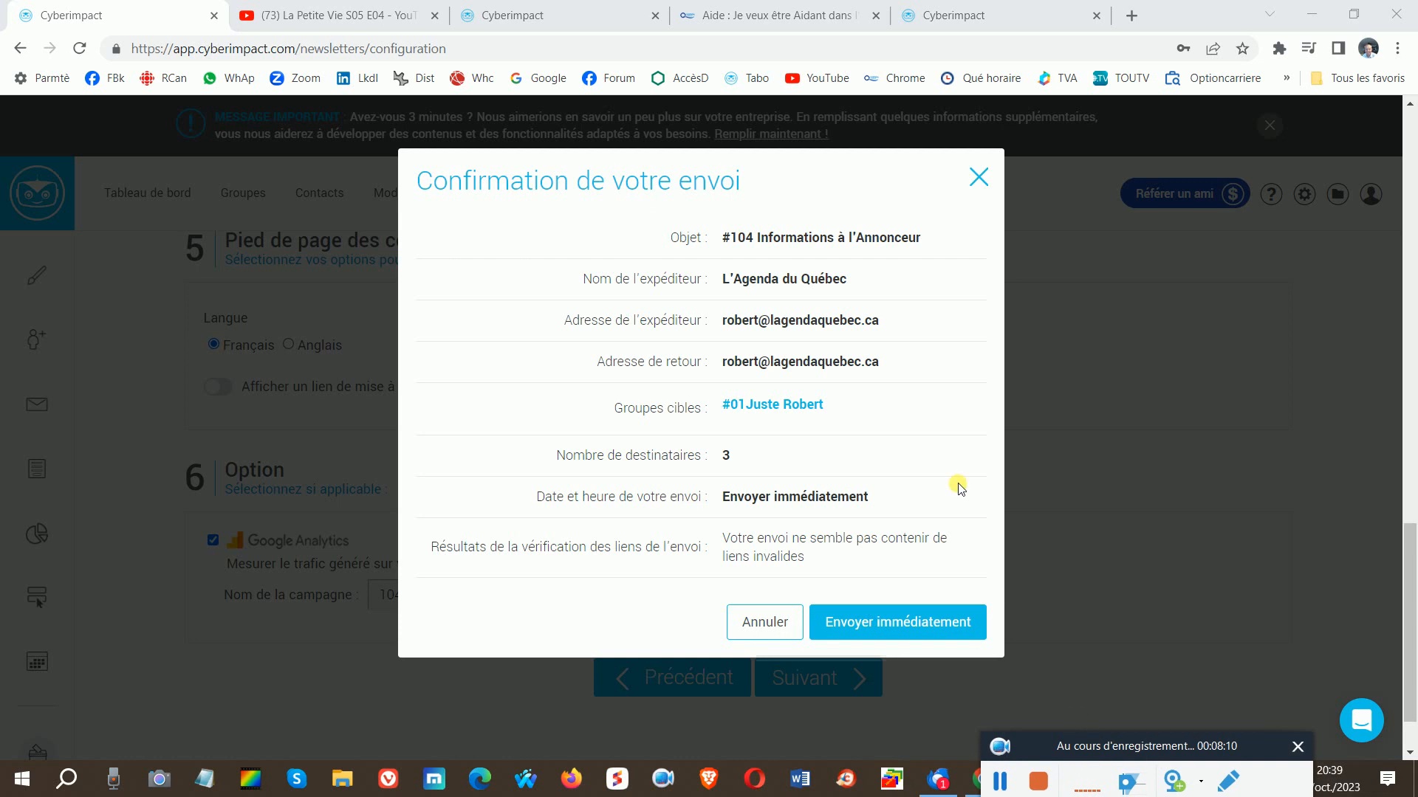
{"action": "left_click", "coordinate": [897, 628]}
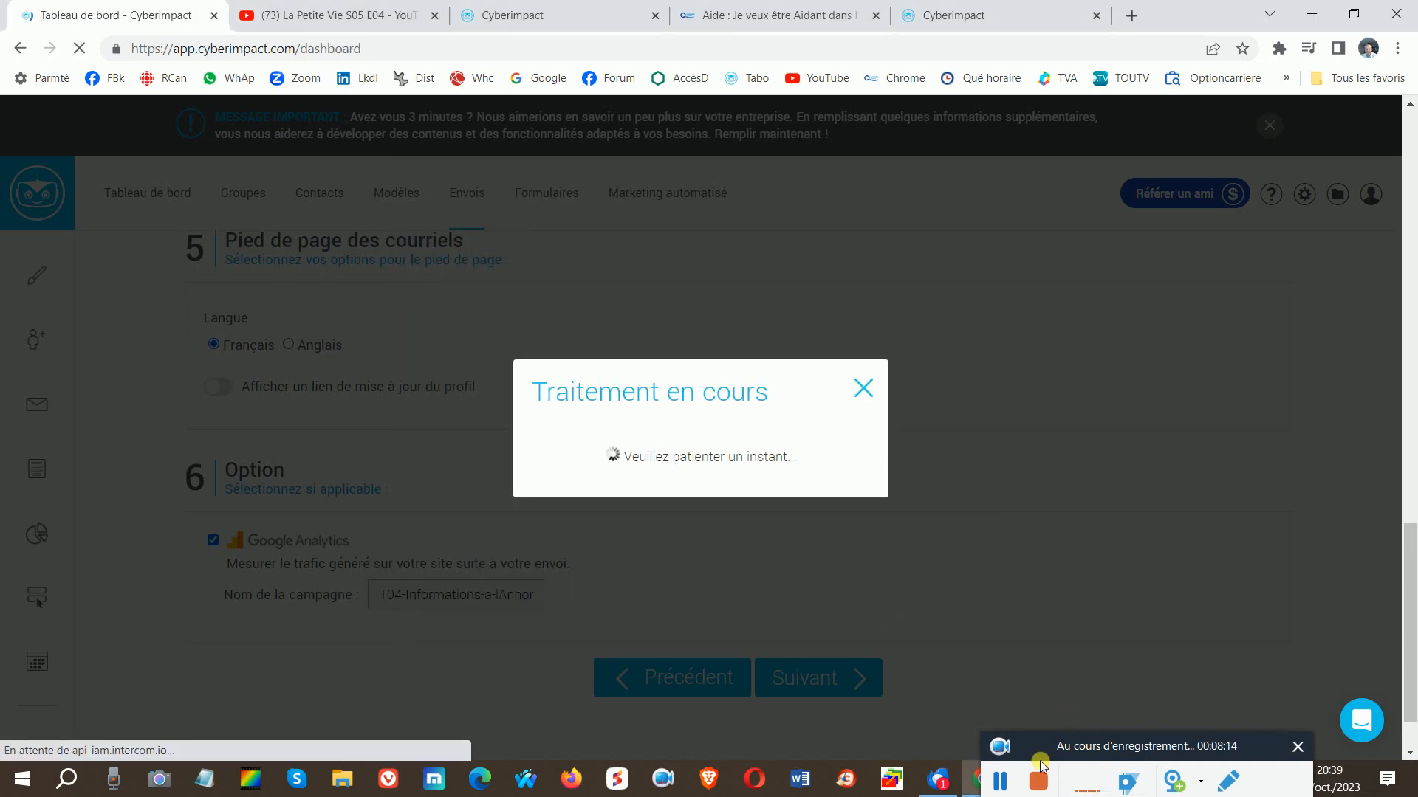